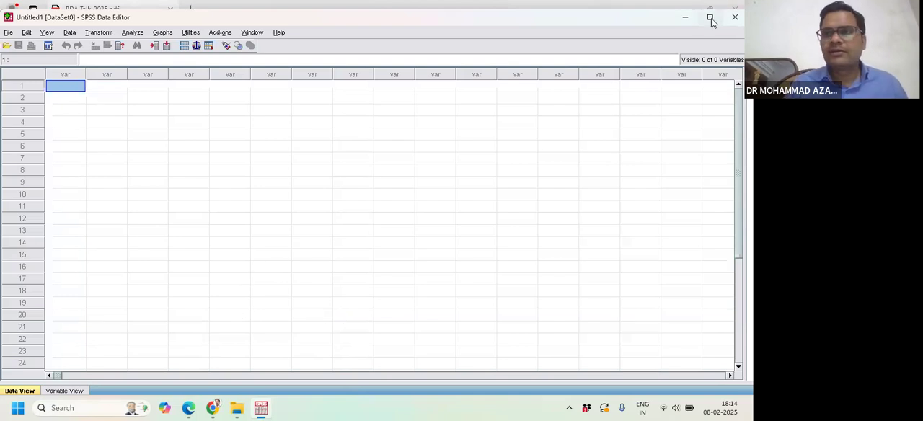
- Switch the data editor from the data grid to the variable definitions view
left_click_drag(646, 21, 646, 14)
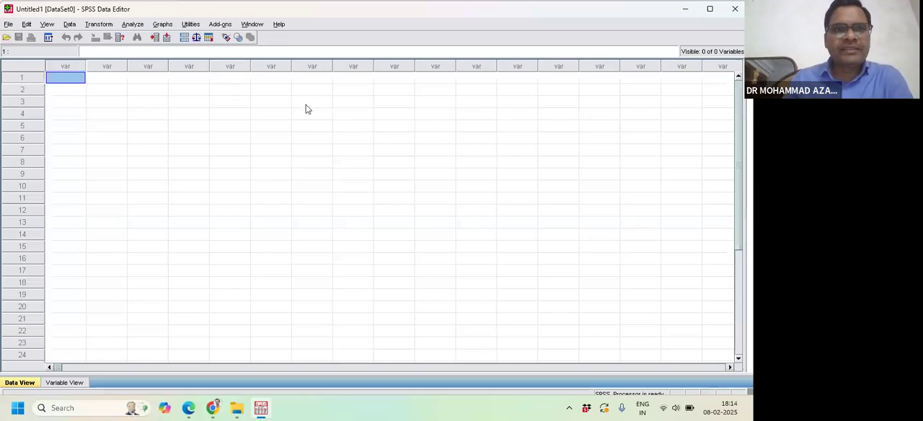
left_click(66, 383)
left_click(25, 385)
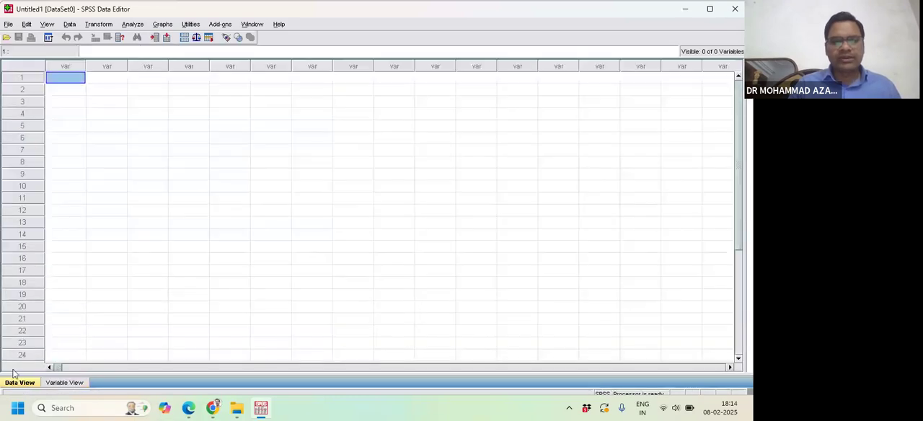
left_click(62, 383)
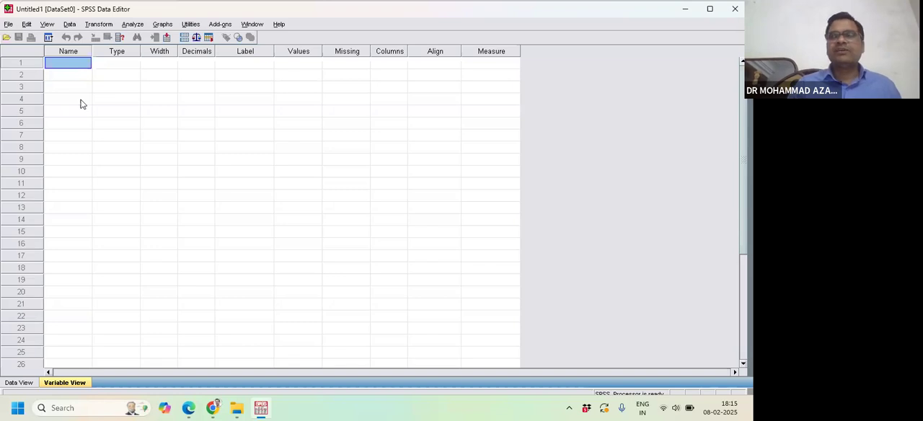
- Create the first variable in the empty definitions table with the name AGE
left_click(70, 64)
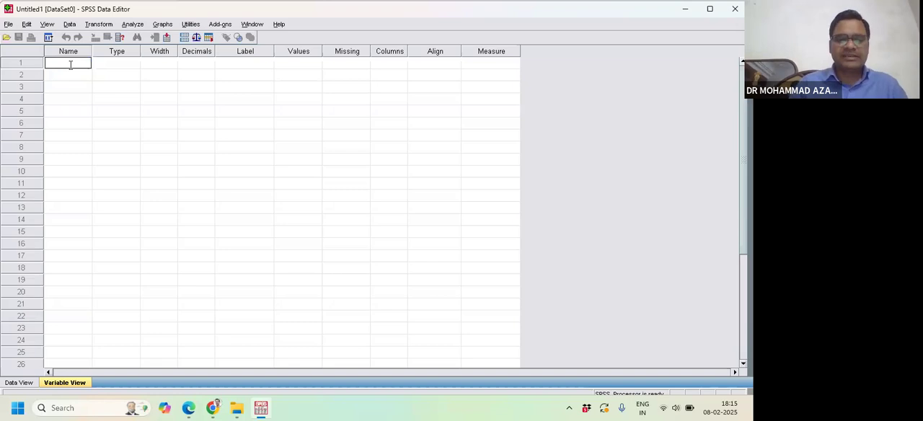
type("AGE")
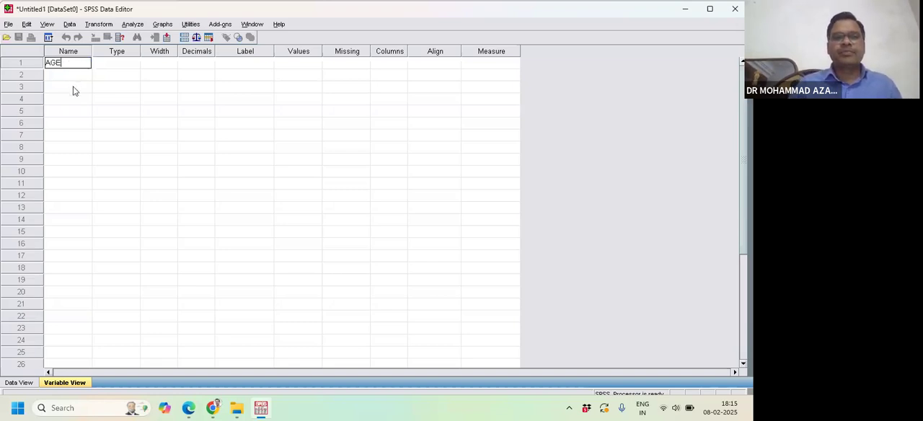
left_click(72, 88)
left_click(65, 64)
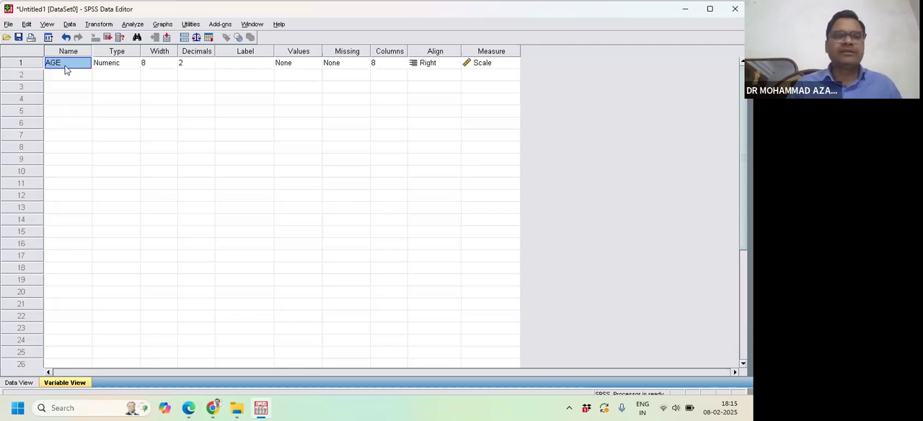
- Try to extend the AGE variable's name with a space and the word OF
double_click(68, 64)
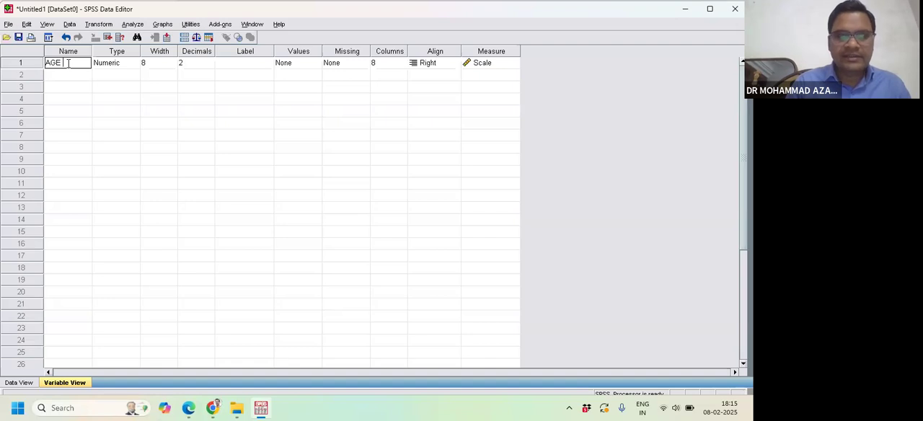
type("OF")
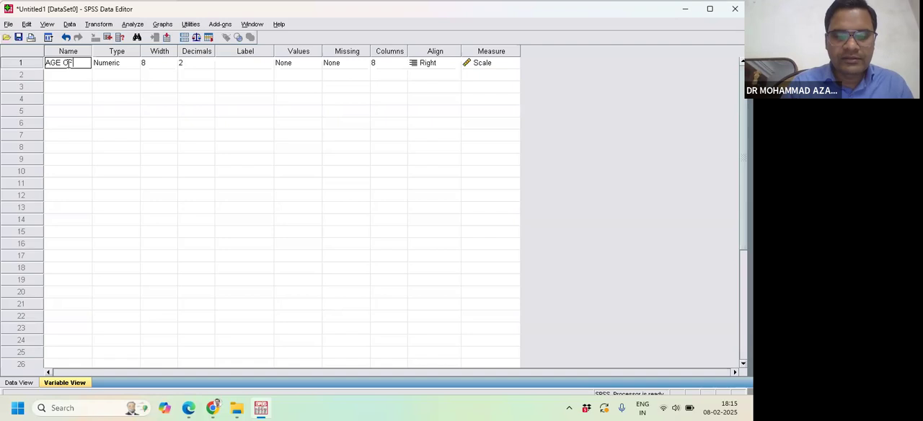
key("BackSpace")
key("BackSpace")
key("BackSpace")
left_click(132, 75)
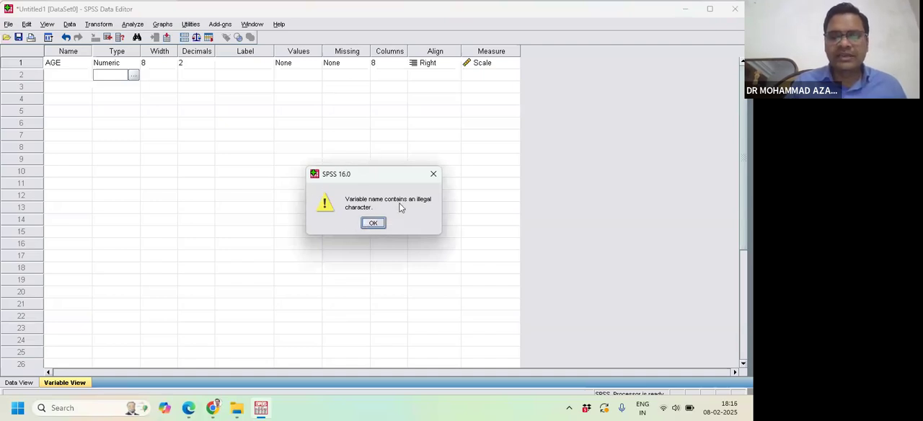
left_click(434, 174)
left_click(67, 63)
left_click(69, 62)
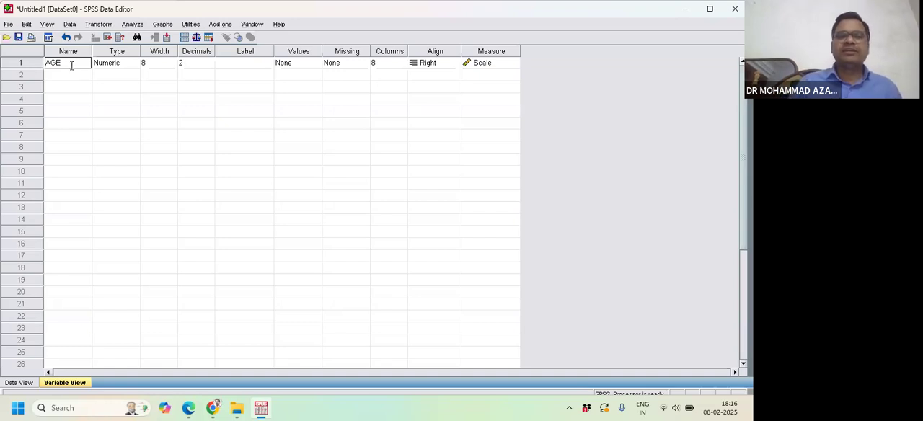
- Review the available variable types for AGE and leave its type as it is
left_click(112, 69)
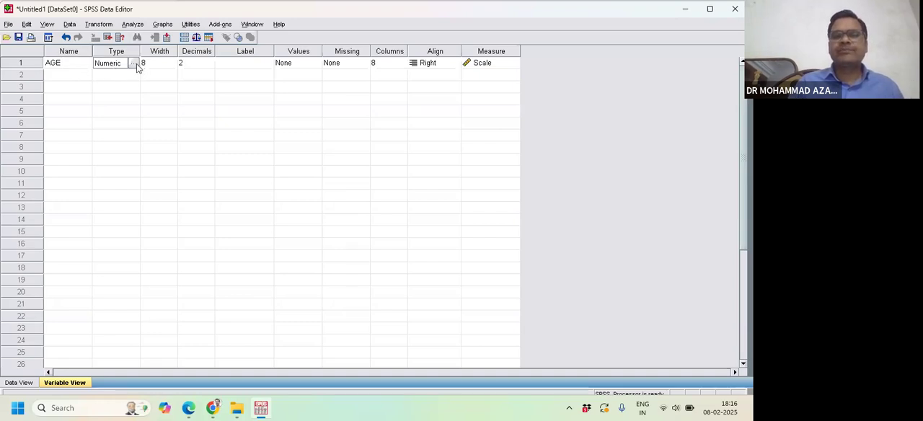
left_click(134, 64)
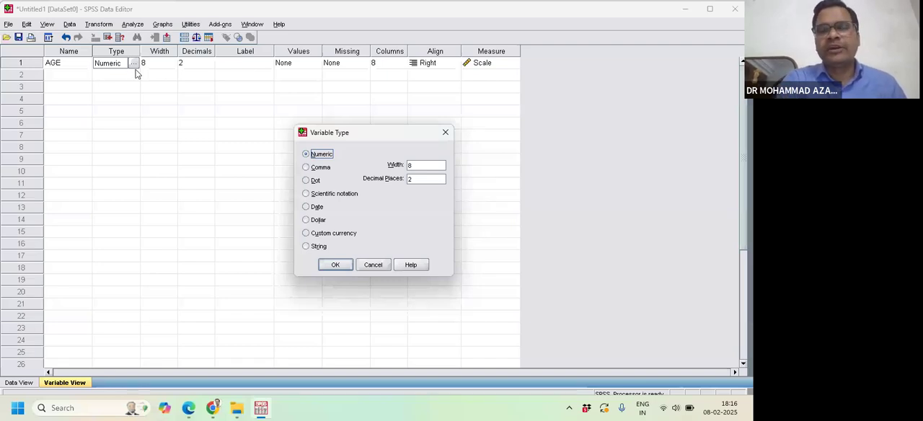
left_click(446, 133)
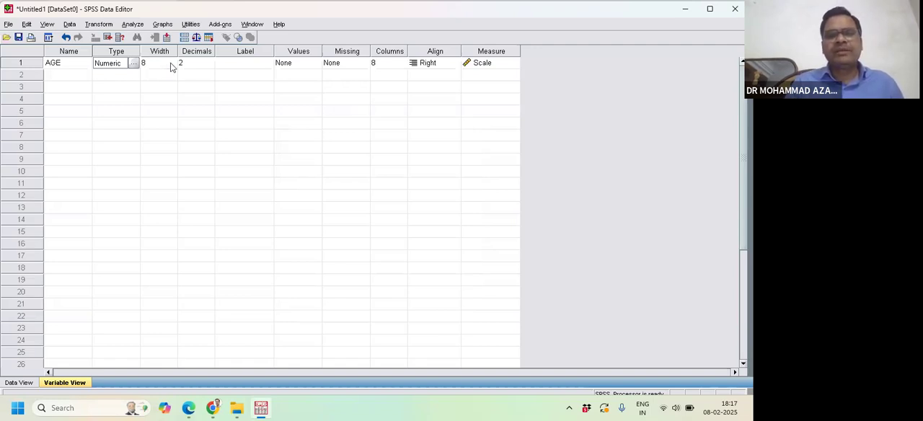
- Set the width of the AGE variable to 10
left_click(171, 64)
left_click(171, 62)
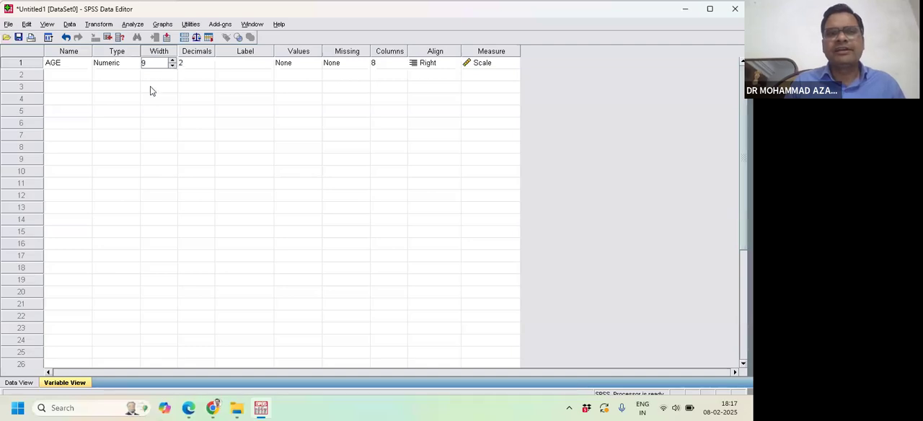
left_click(172, 66)
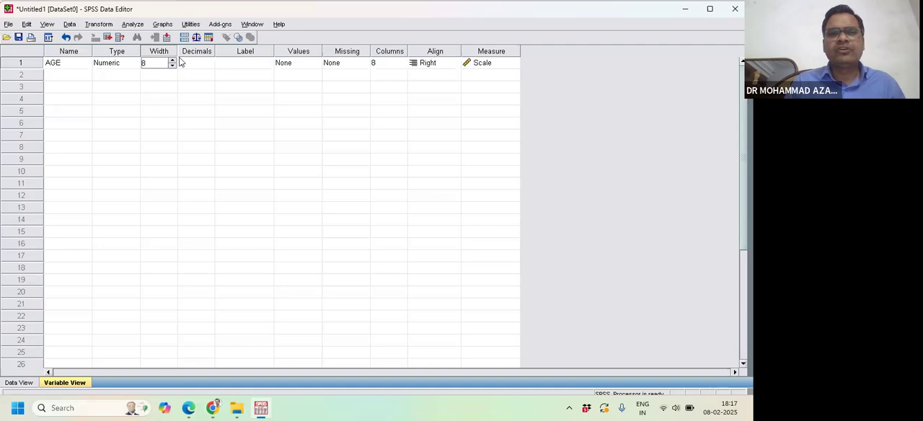
left_click(172, 60)
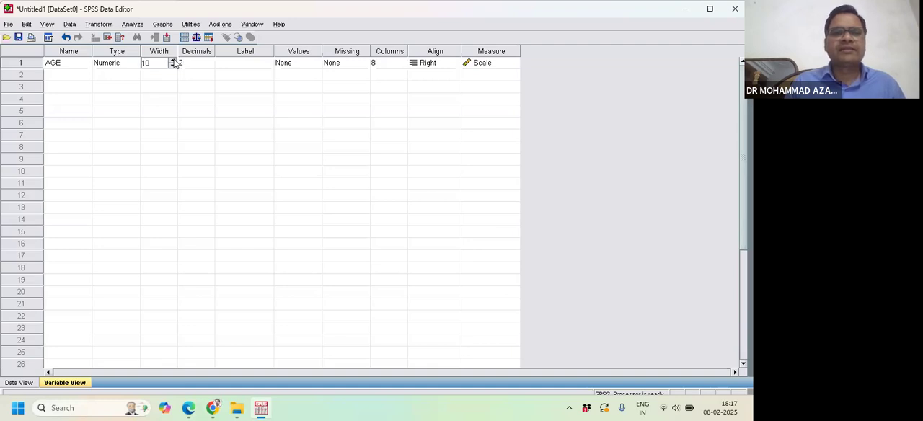
left_click(173, 60)
left_click(172, 61)
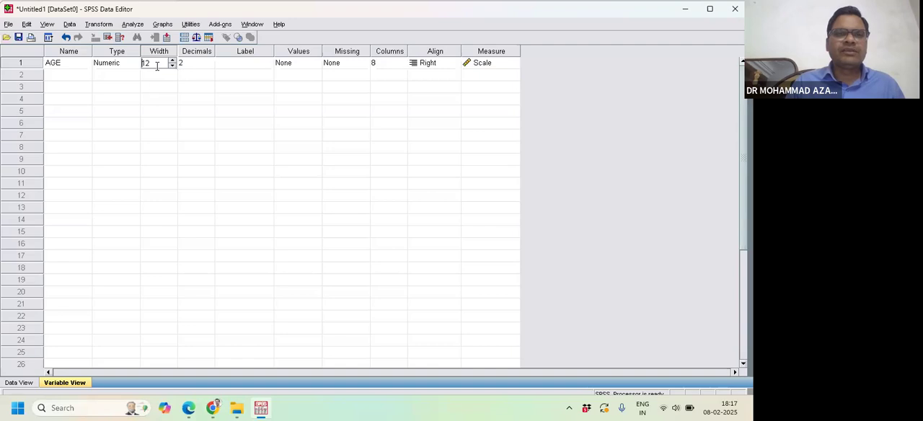
left_click(172, 67)
left_click(172, 66)
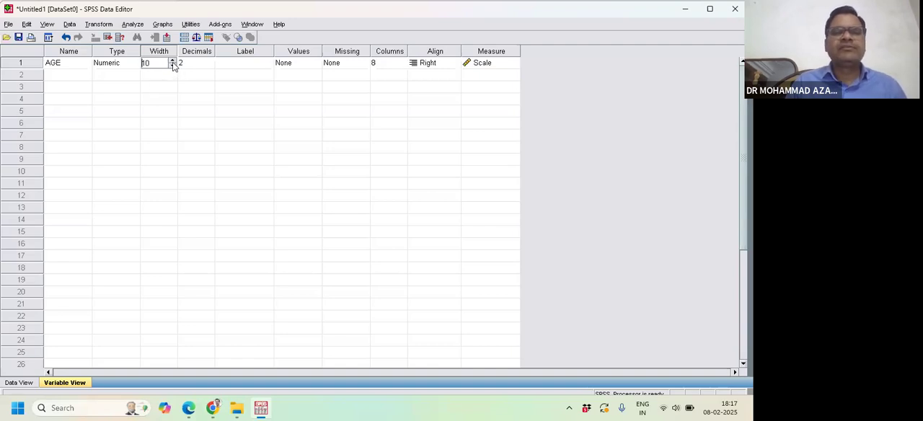
left_click(153, 87)
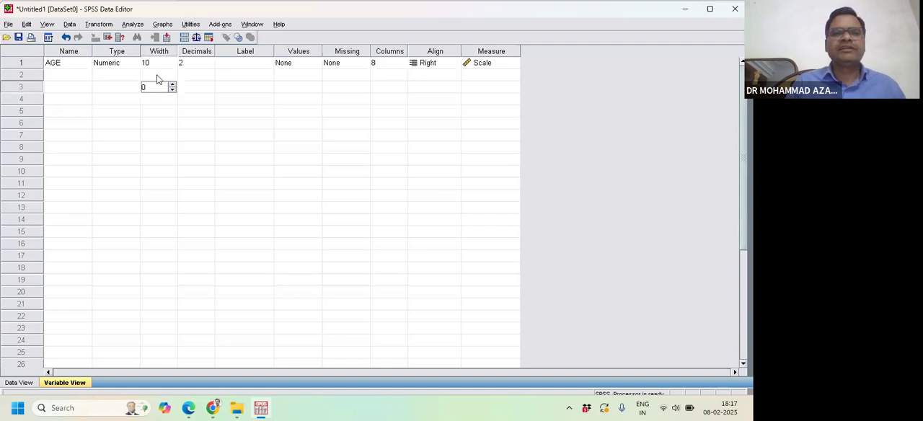
left_click(162, 64)
- Set the number of decimals for the AGE variable to 0
left_click(204, 64)
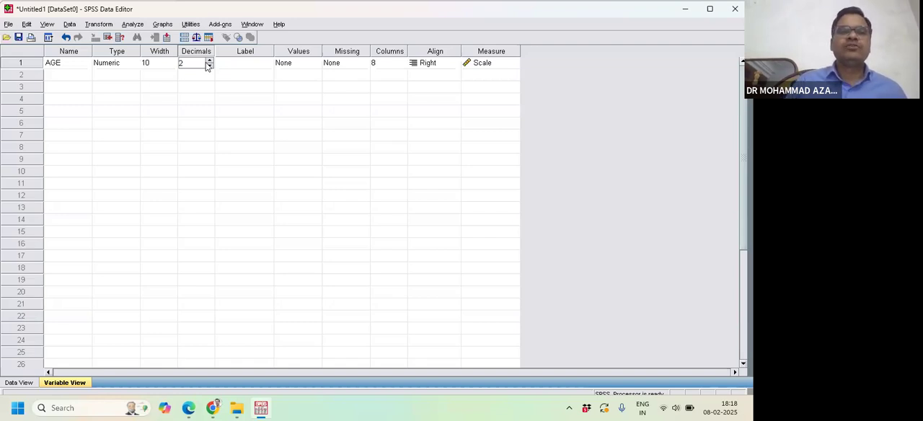
left_click(209, 61)
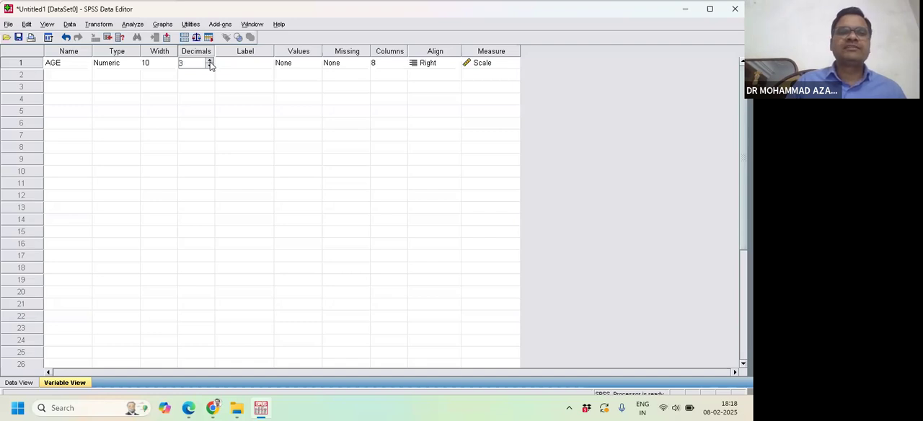
left_click(209, 60)
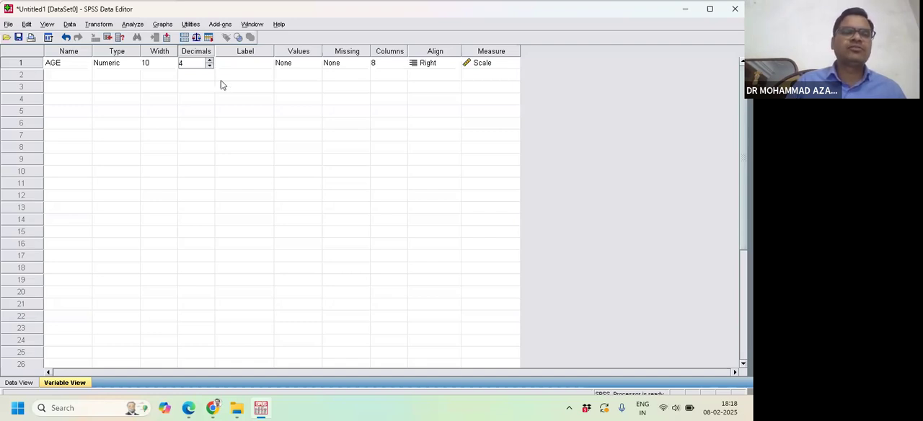
left_click(212, 73)
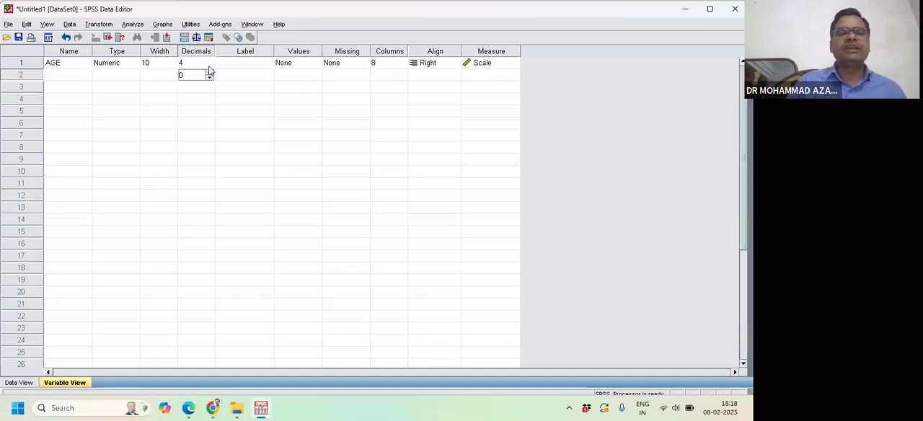
left_click(209, 66)
left_click(209, 65)
left_click(209, 66)
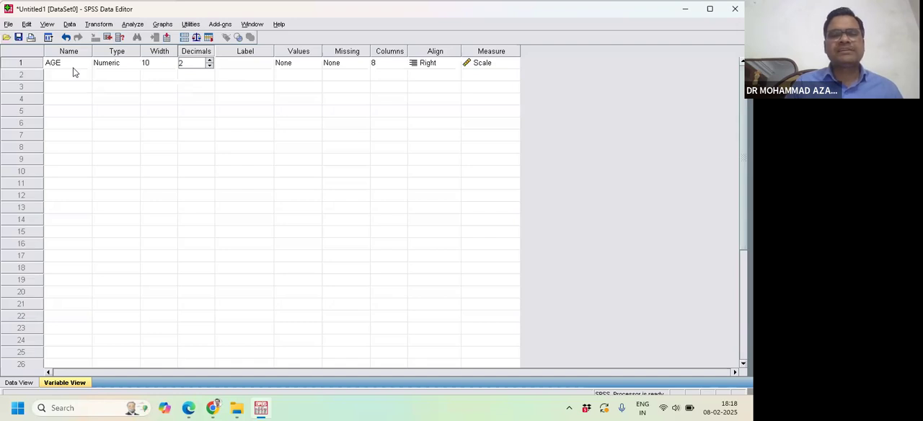
left_click(210, 66)
left_click(210, 66)
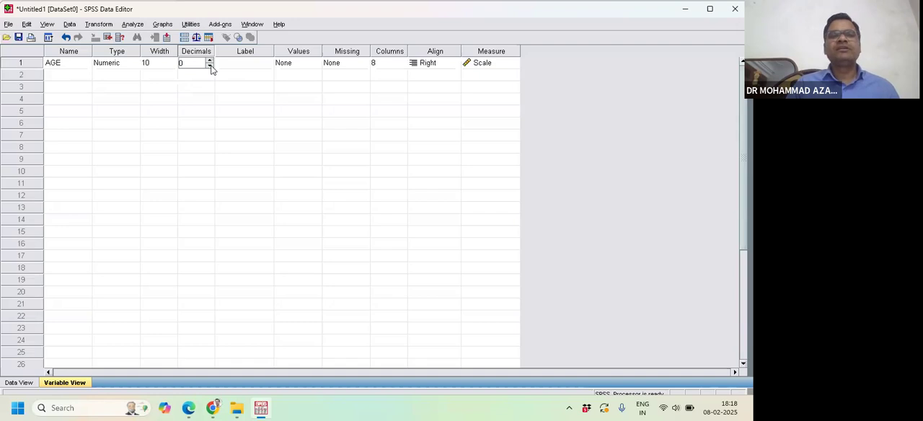
- Give the AGE variable the label "Age of the respondent"
double_click(252, 63)
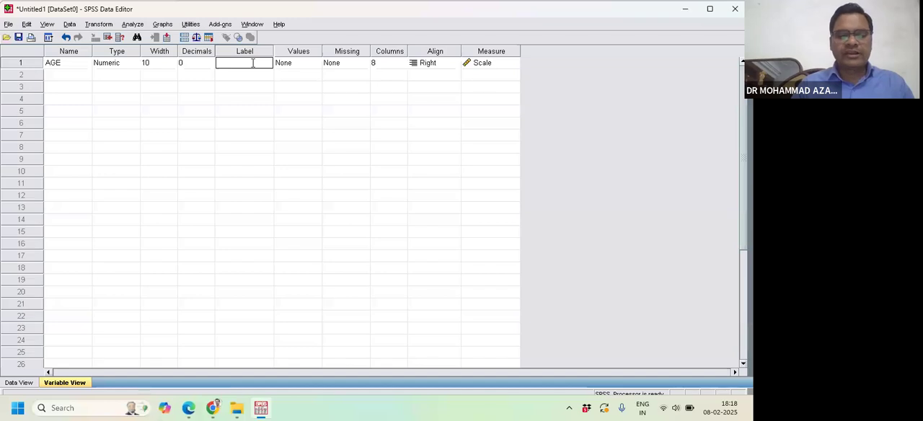
type("Age of the respondent")
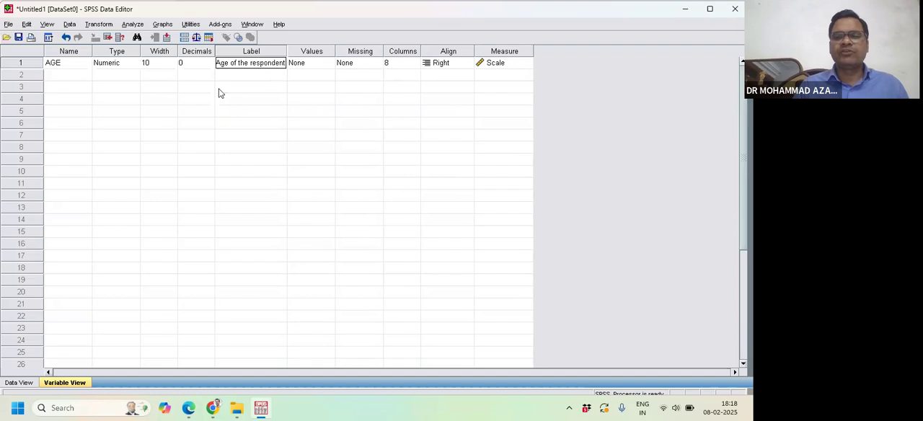
- Examine the value label settings for AGE without defining any labels
left_click(333, 66)
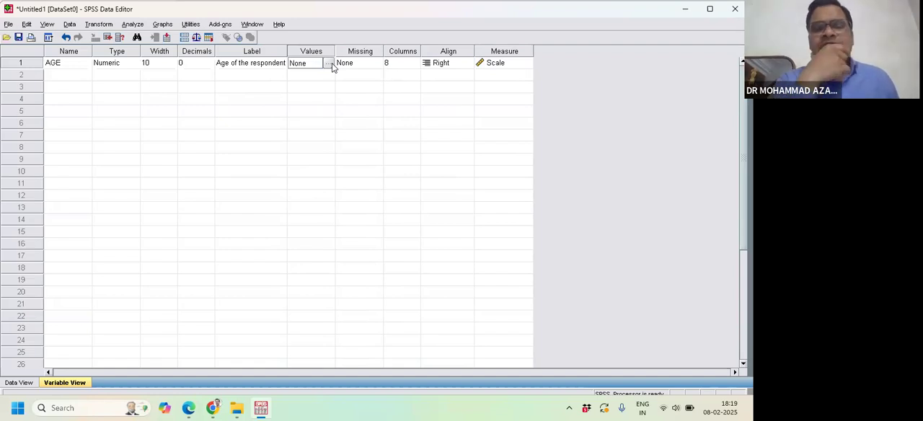
left_click(330, 63)
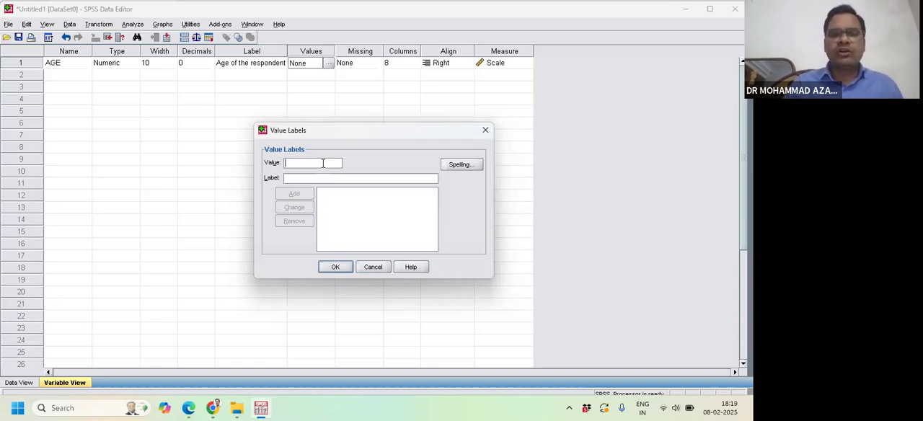
left_click(486, 129)
left_click(329, 64)
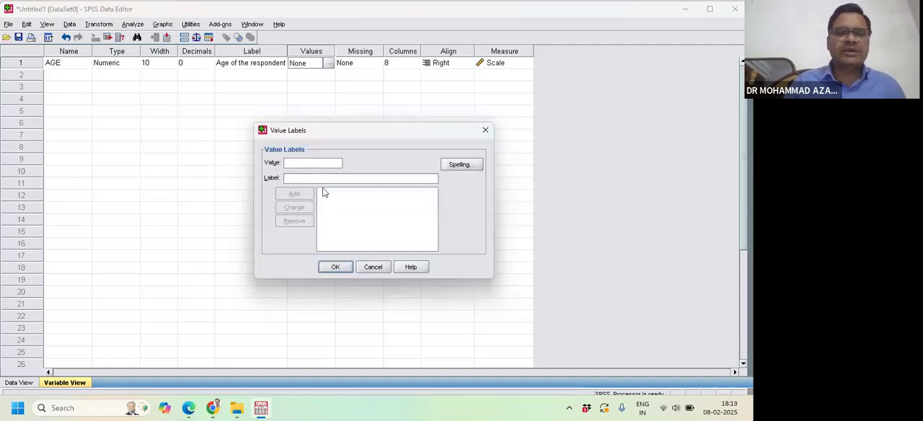
left_click(485, 131)
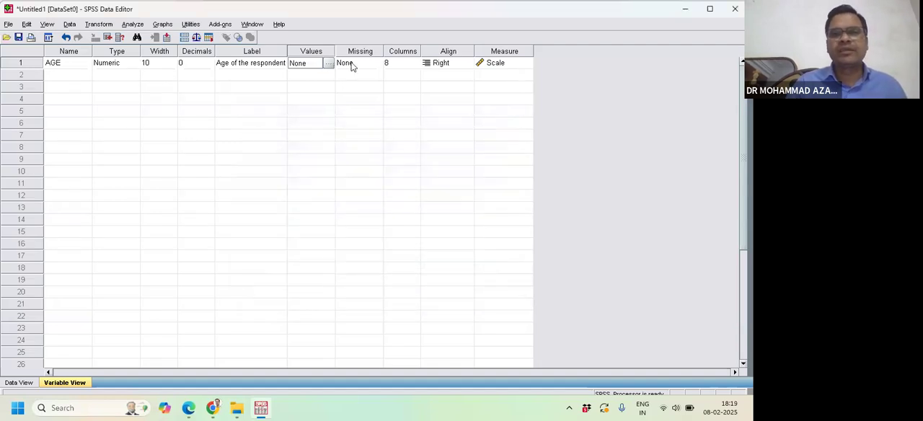
- Confirm the missing values setting of AGE as No missing values
left_click(379, 65)
left_click(377, 64)
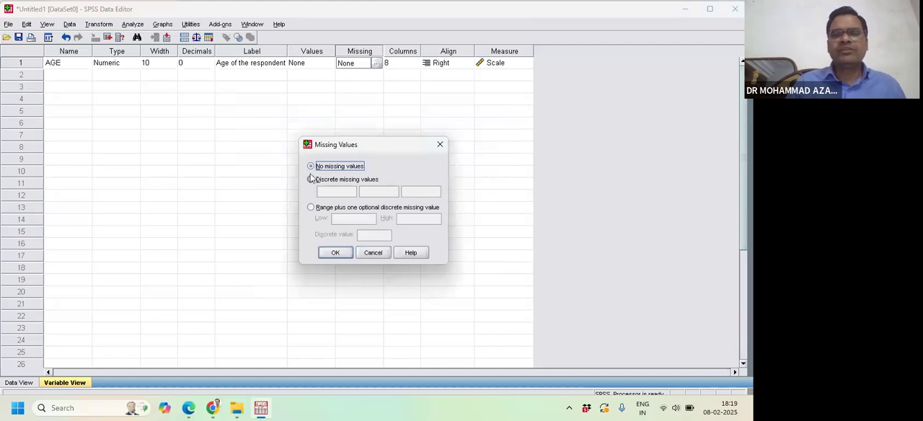
left_click(336, 253)
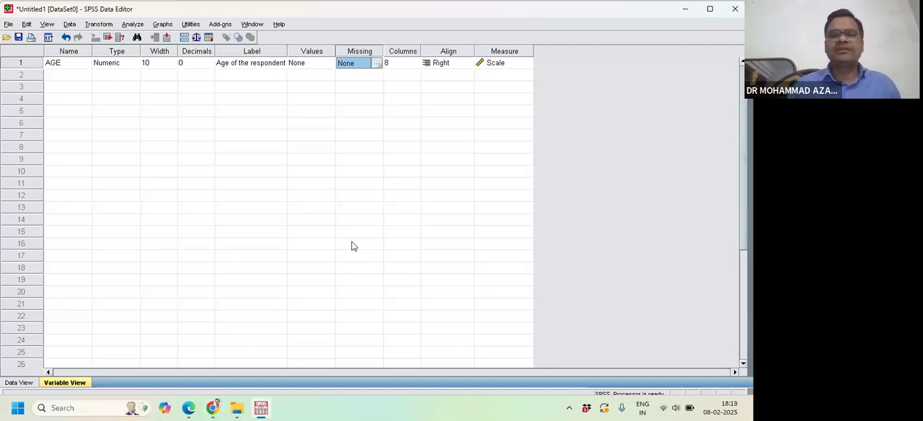
- Set the display column width of the AGE variable to 9
left_click(414, 65)
left_click(414, 67)
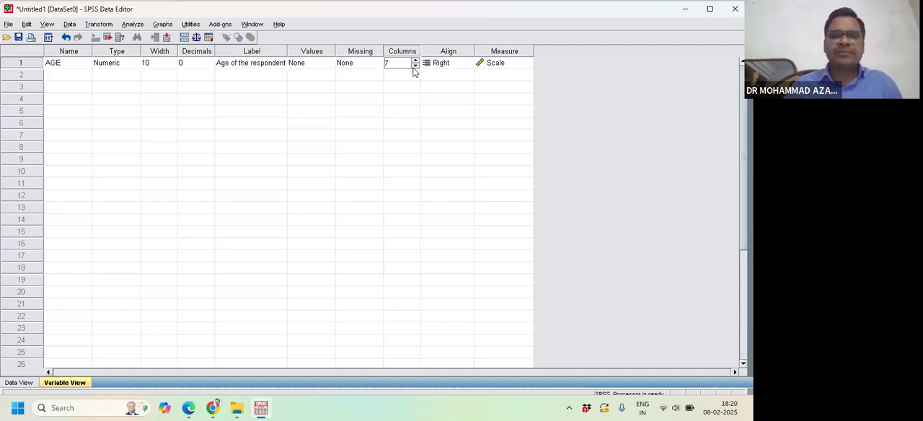
double_click(416, 61)
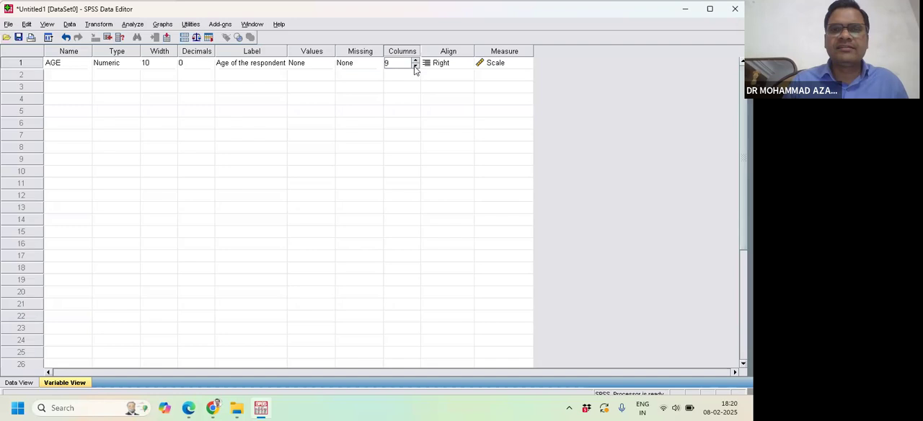
- Choose Scale as the measurement level of the AGE variable, leaving its alignment at Right
left_click(456, 52)
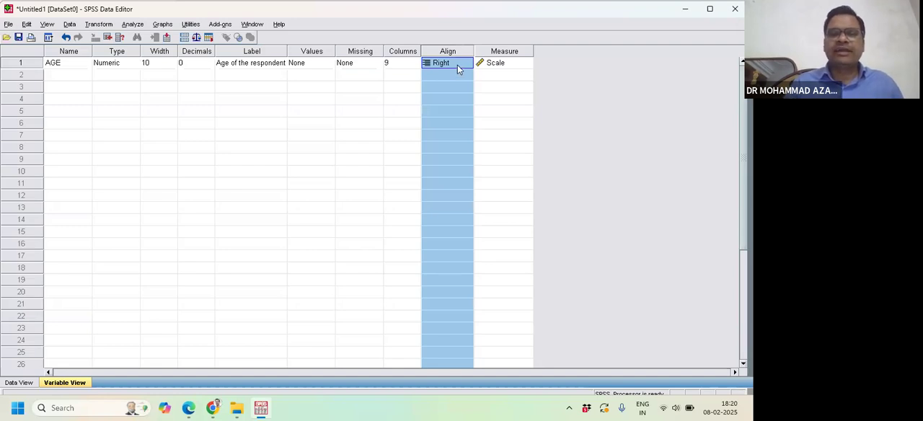
left_click(521, 66)
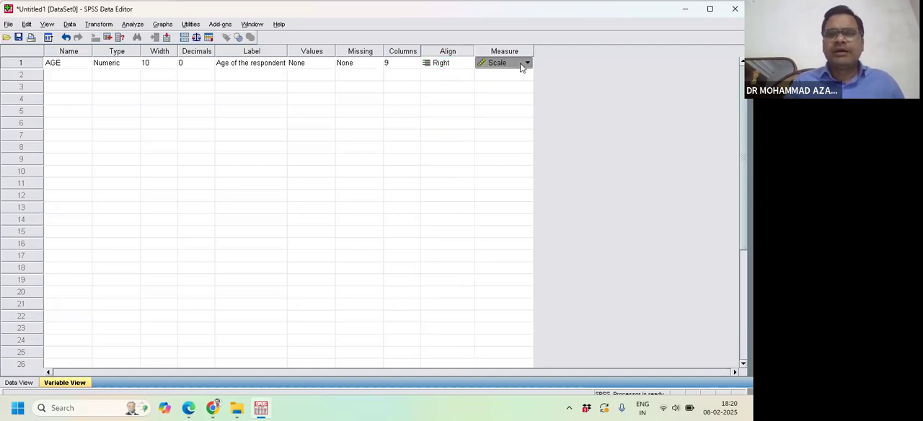
left_click(527, 64)
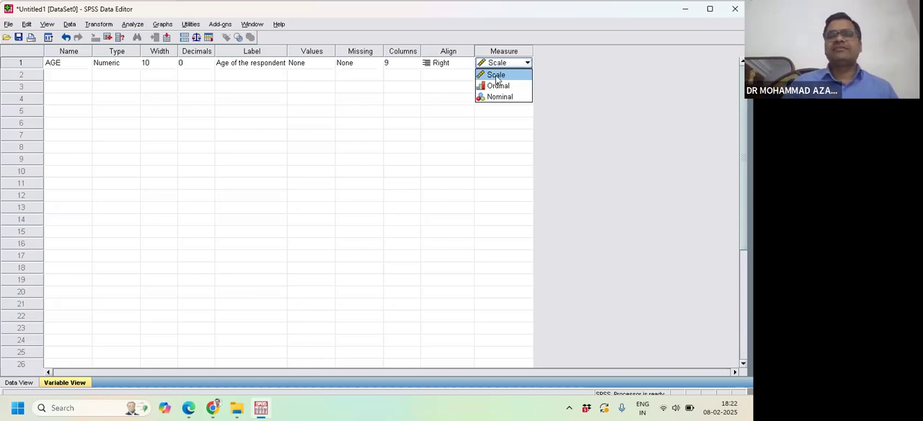
left_click(496, 75)
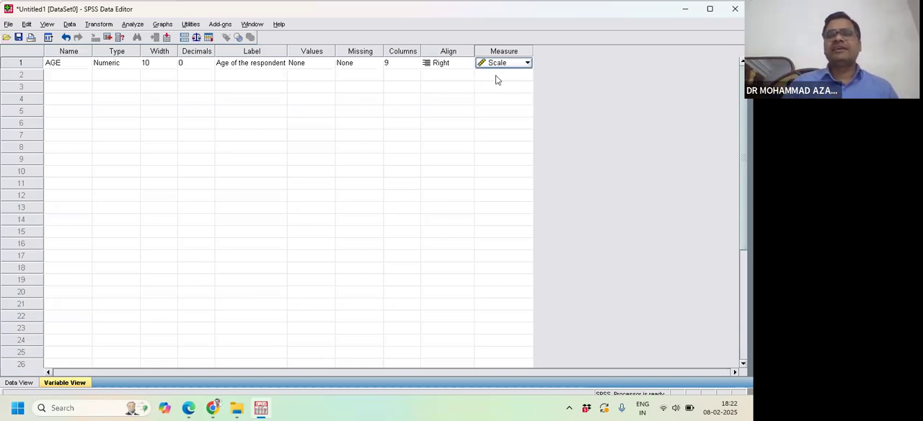
- Add a second variable named Gender in the row below AGE
left_click(65, 75)
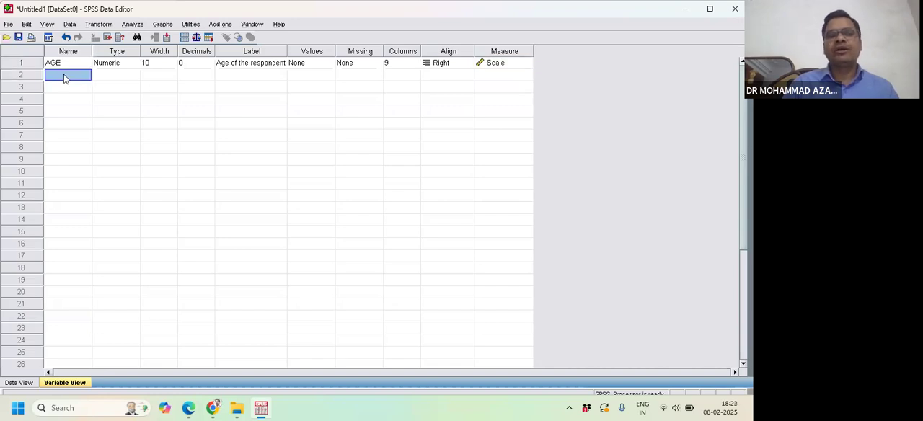
left_click(64, 74)
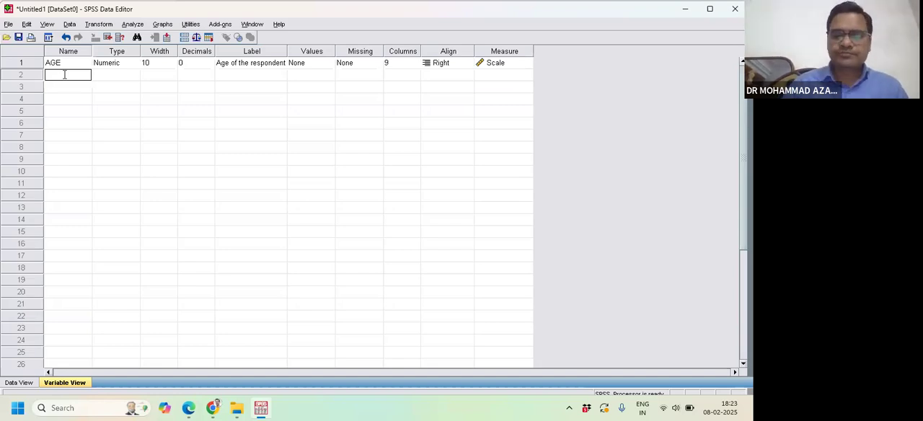
type("Gebder")
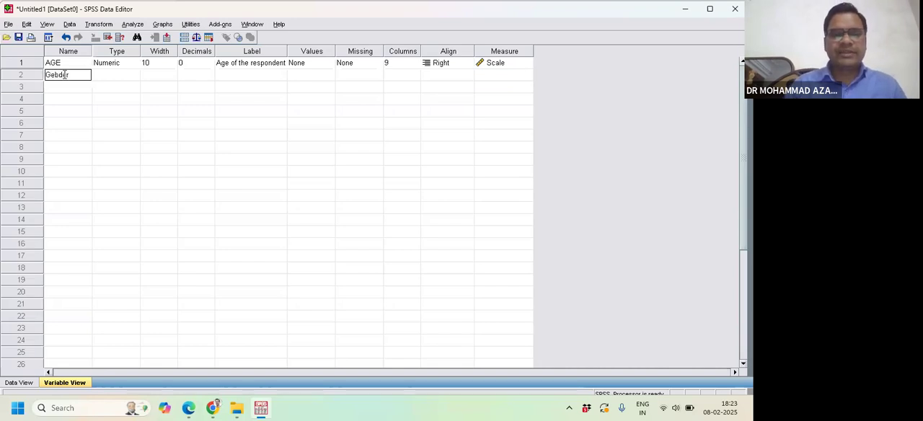
left_click(60, 75)
key("BackSpace")
type("n")
- Set the variable type of Gender to String
left_click(103, 78)
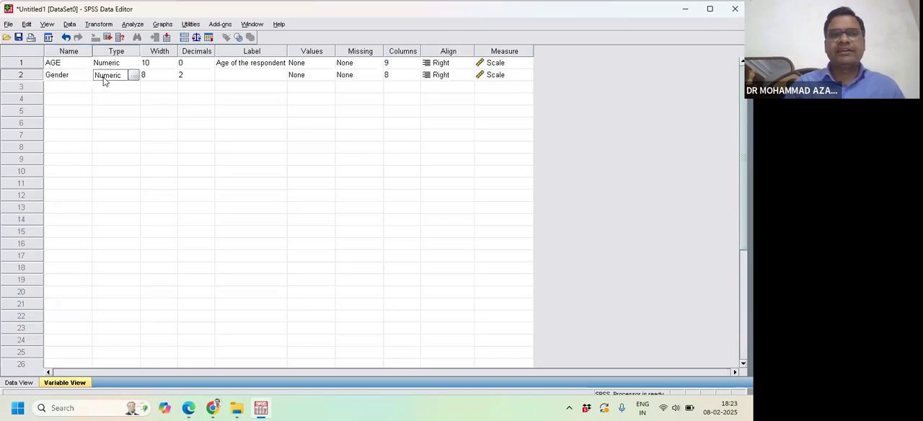
left_click(133, 75)
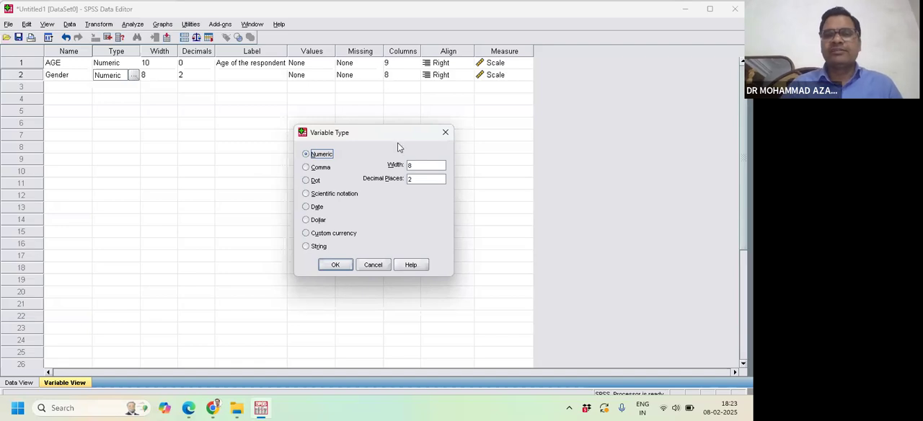
left_click(445, 132)
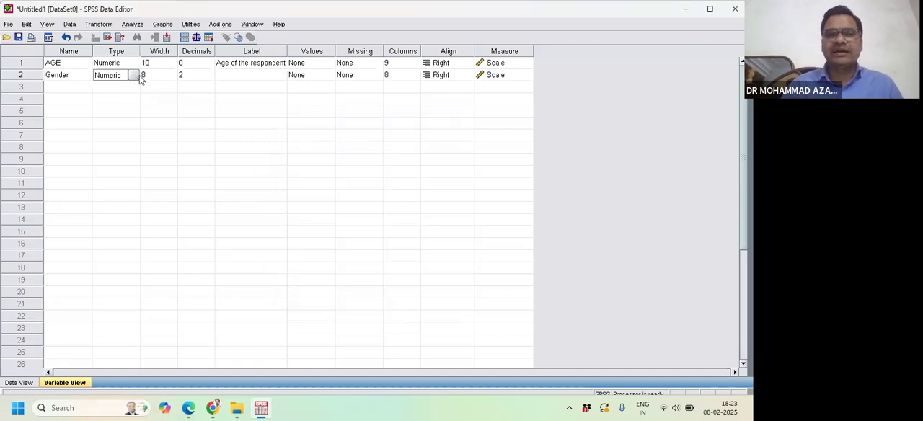
left_click(133, 75)
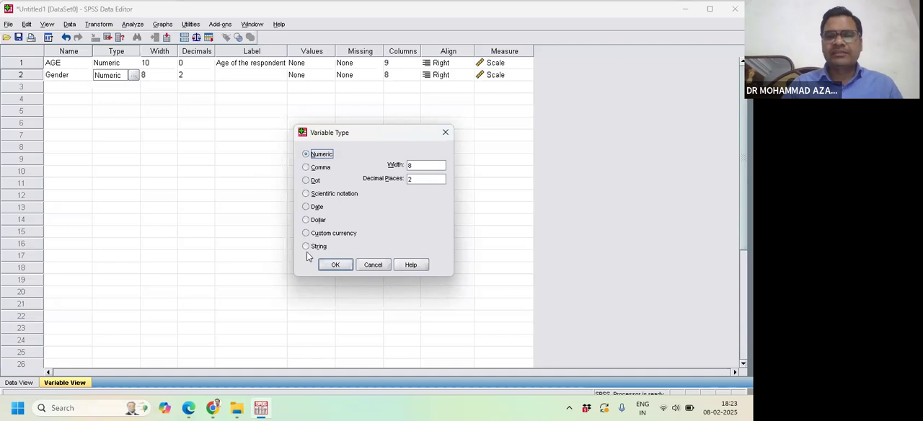
left_click(306, 246)
left_click(335, 265)
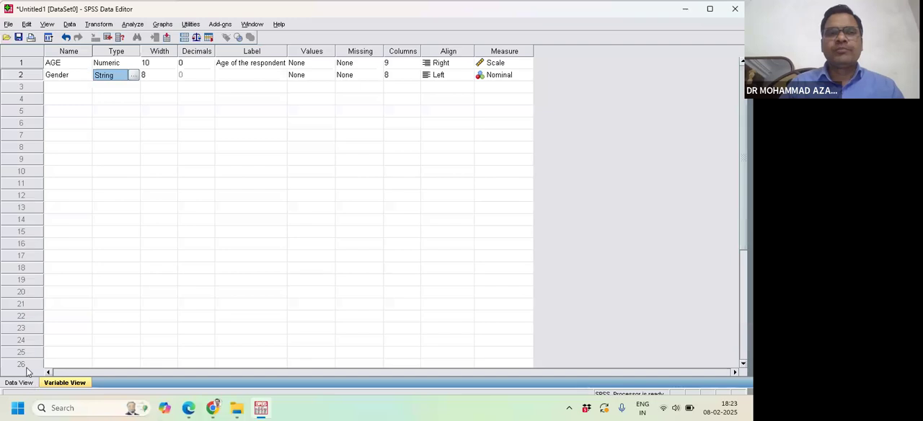
- Change the variable type of Gender back to Numeric
left_click(134, 75)
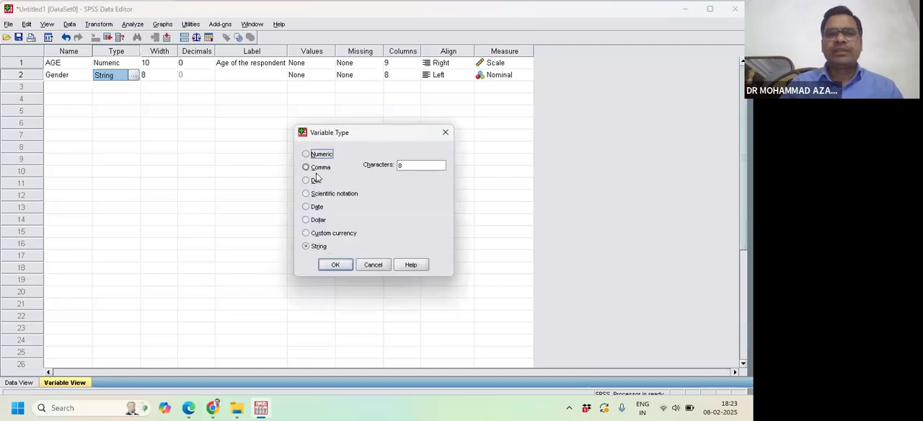
left_click(306, 154)
left_click(334, 263)
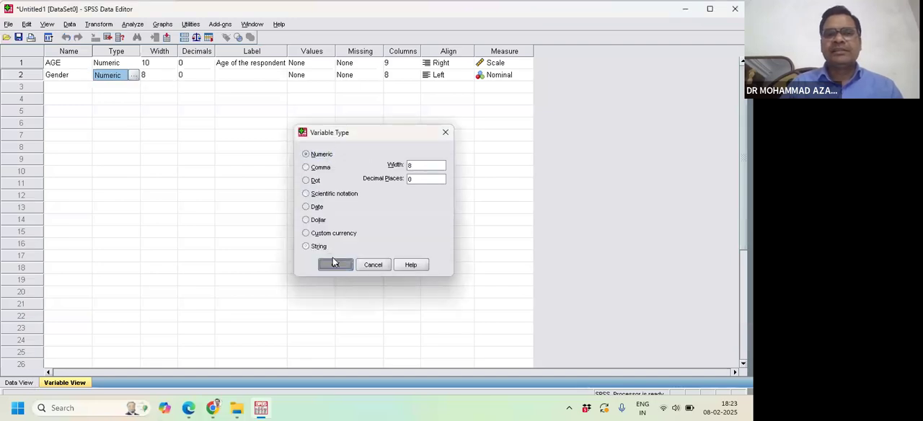
- Give the Gender variable the label "gender of the respondent"
left_click(239, 76)
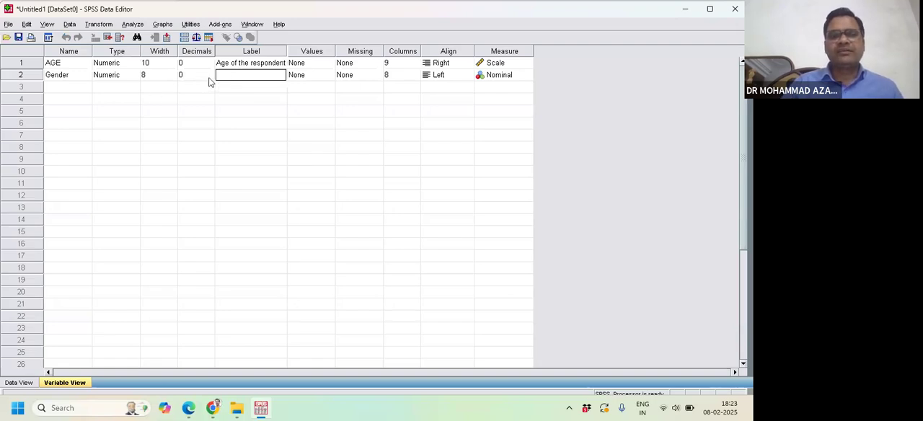
left_click(246, 75)
type("gender")
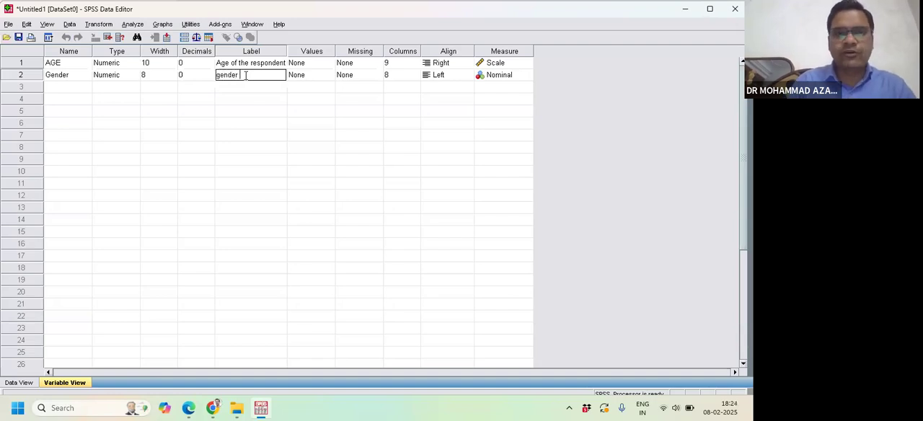
type(" of the ")
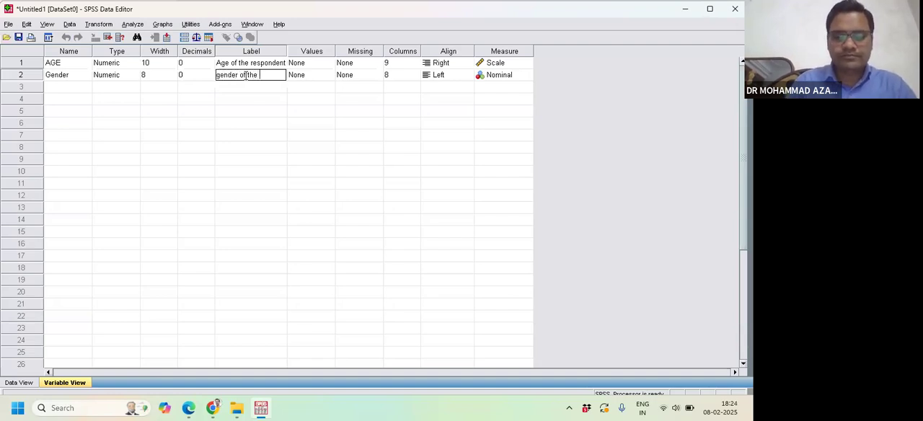
type("respondent")
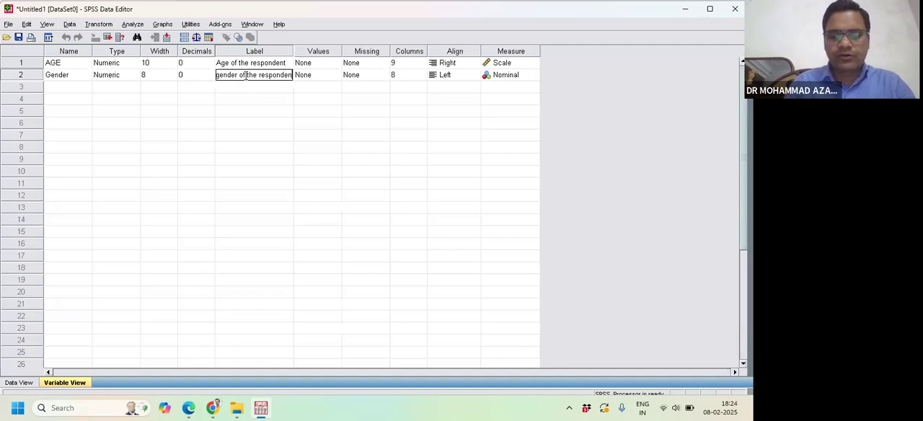
- Define a value label for Gender that assigns "Male" to the value 1
left_click(321, 77)
left_click(337, 75)
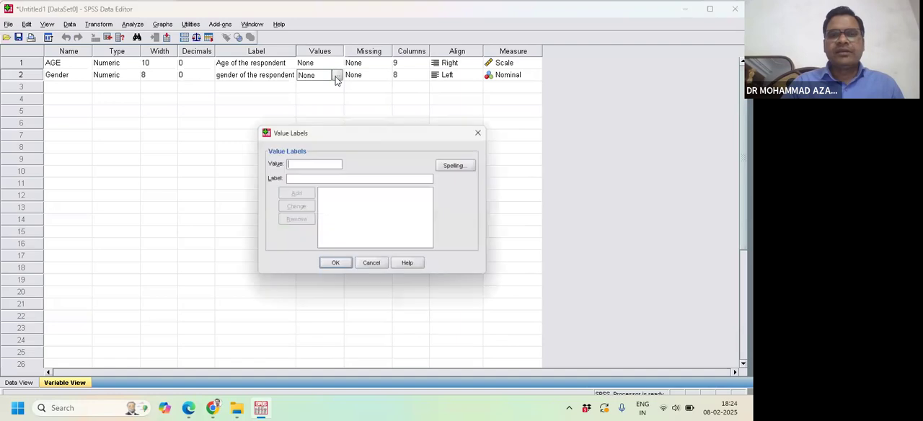
left_click(314, 164)
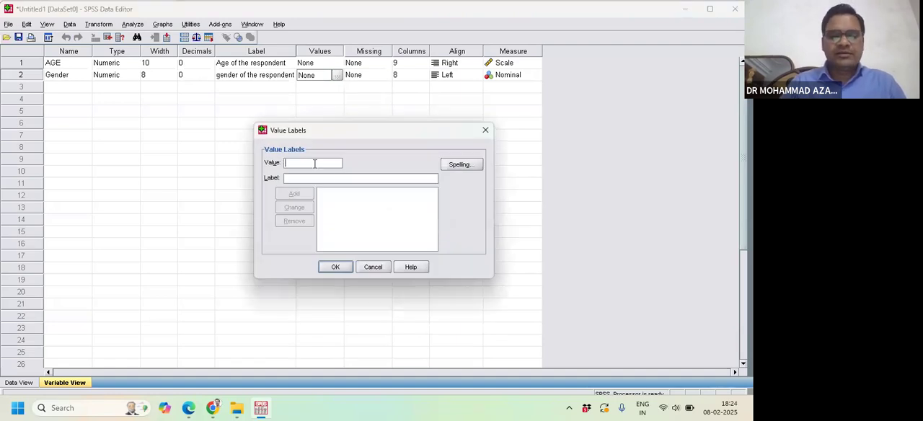
type("1")
left_click(306, 180)
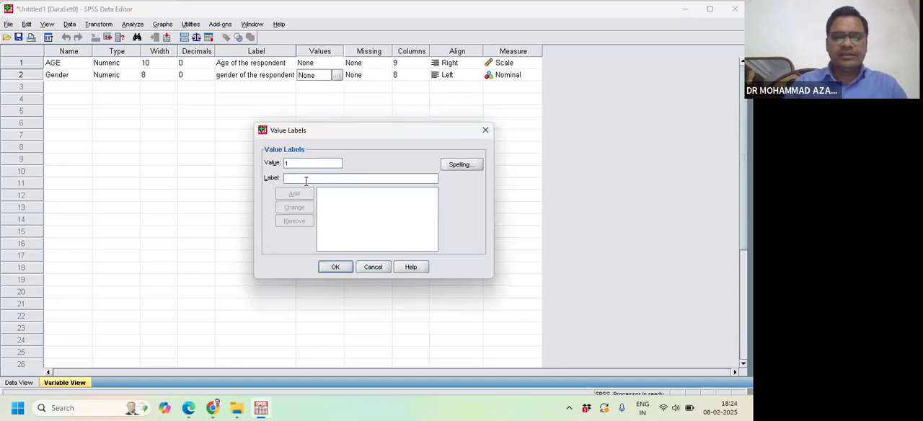
type("Male")
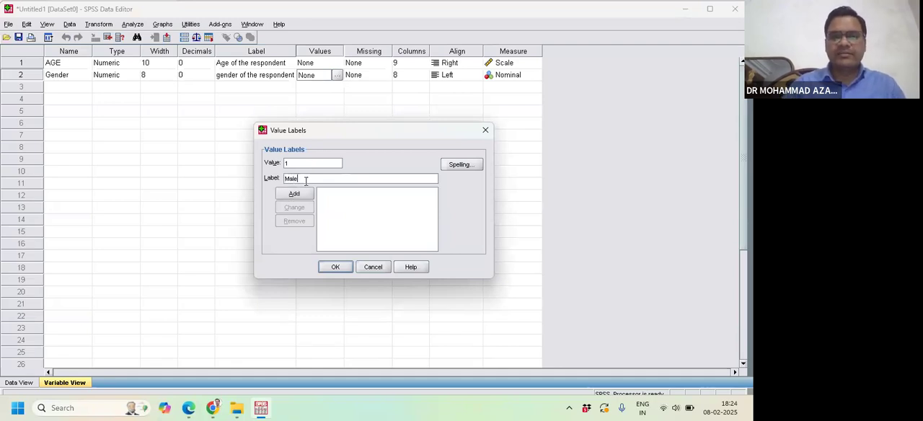
left_click(310, 161)
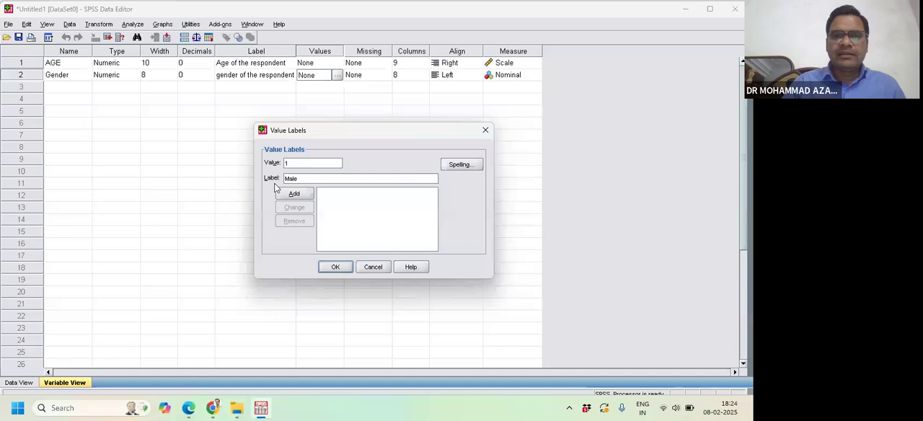
left_click(295, 195)
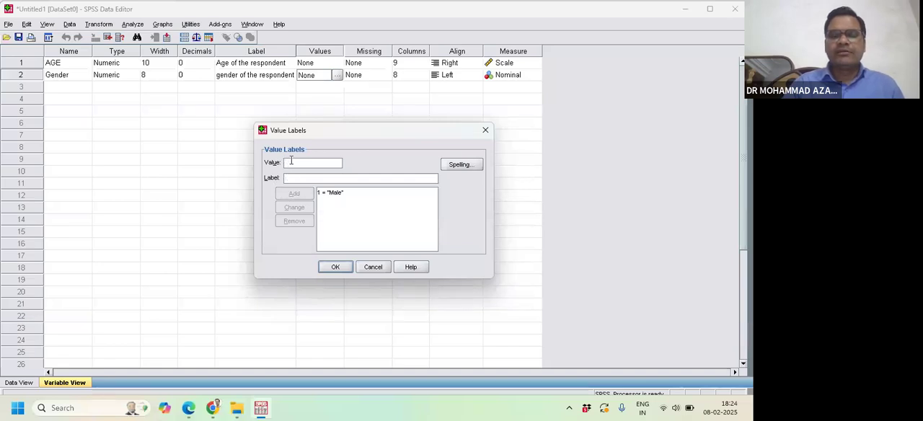
- Add the value label "female" for the value 2 of Gender and apply the value labels
left_click(299, 179)
type("female")
left_click(292, 193)
left_click(336, 267)
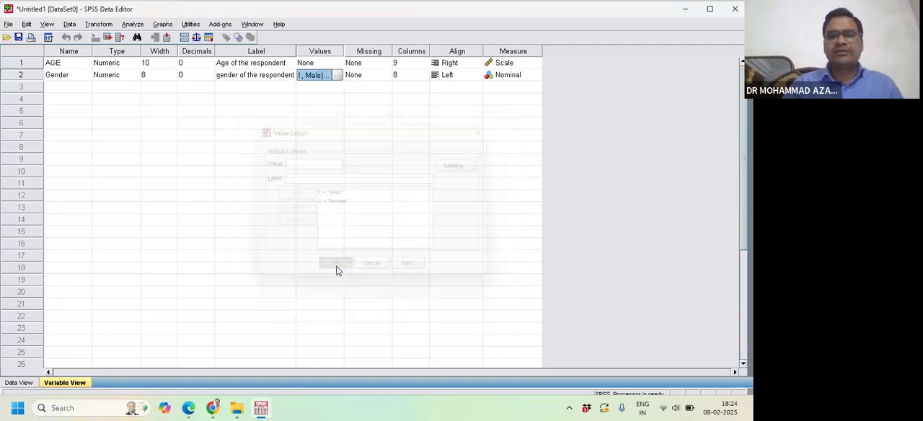
- Review the list of value labels defined for the Gender variable without changing it
left_click(337, 75)
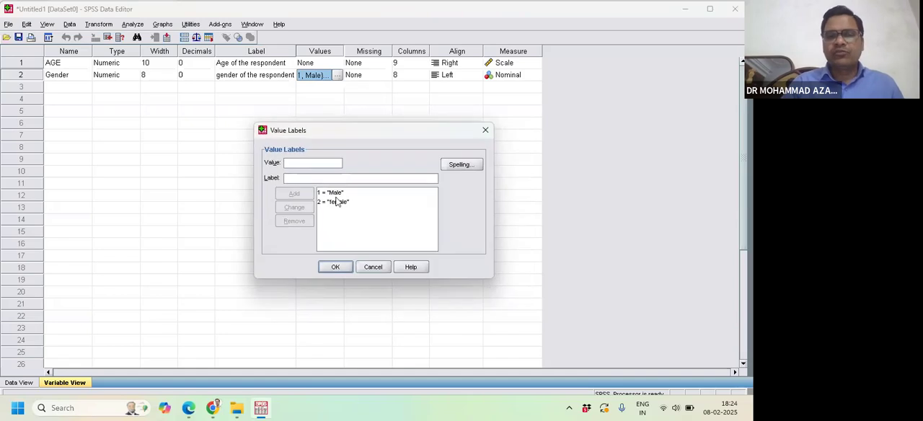
left_click(338, 204)
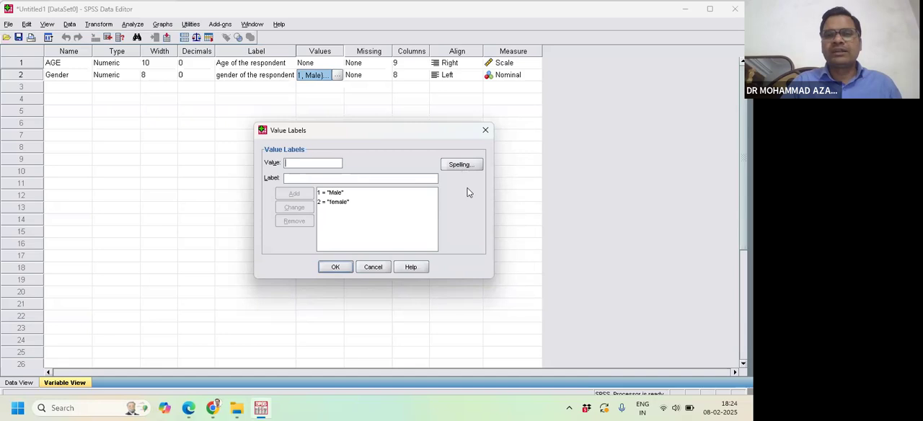
left_click(485, 130)
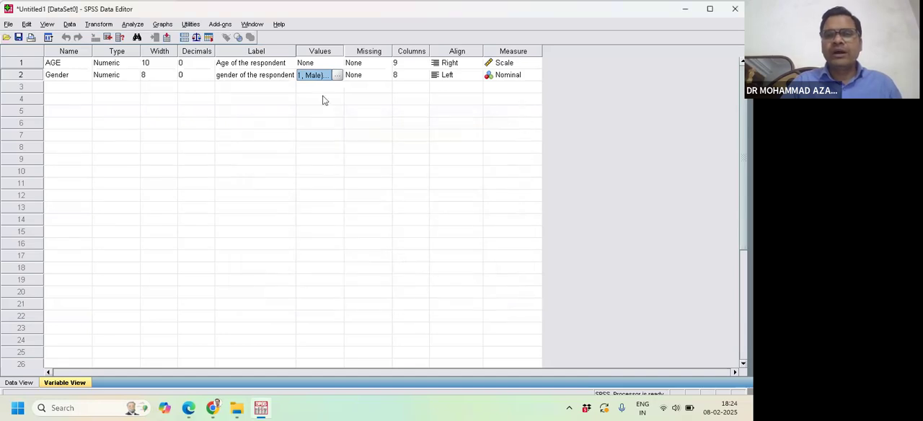
- Choose Nominal as the measurement level of the Gender variable
left_click(507, 80)
left_click(530, 76)
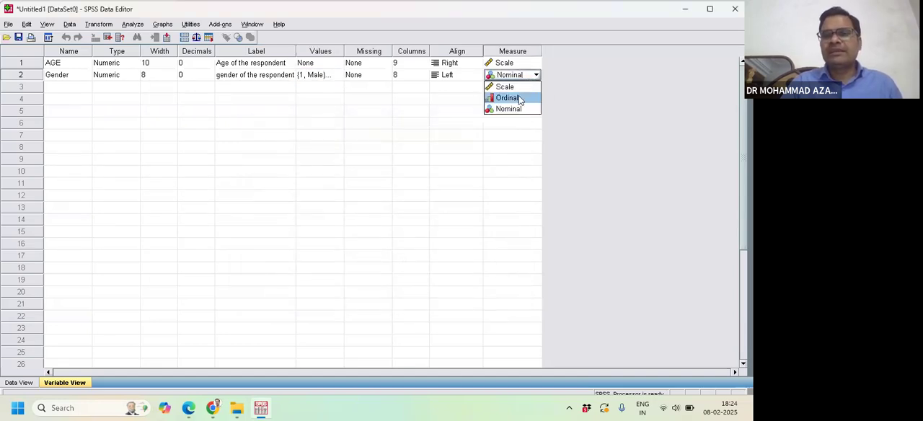
left_click(516, 113)
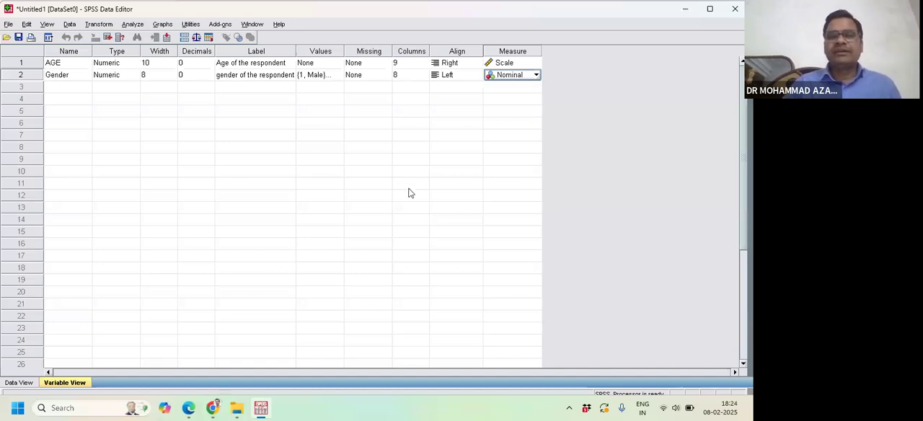
- Add two more variables named Q1 and Q2 in rows 3 and 4, below Gender
left_click(59, 85)
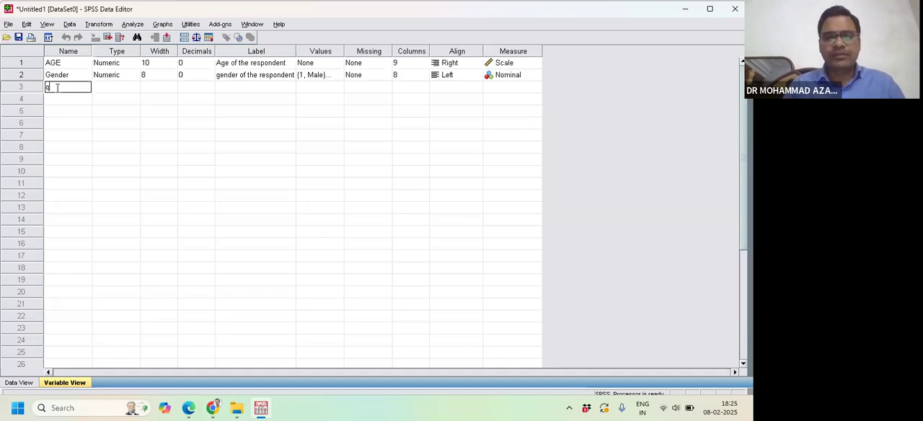
type("q")
key("BackSpace")
type("Q")
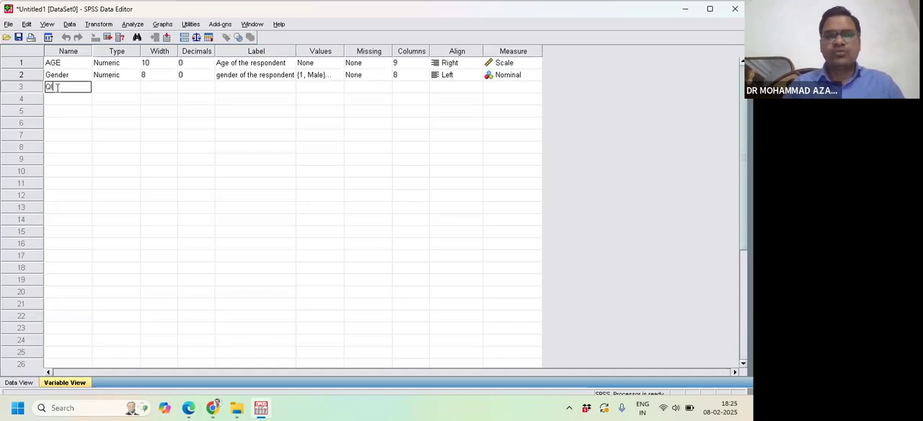
type("1")
left_click(59, 100)
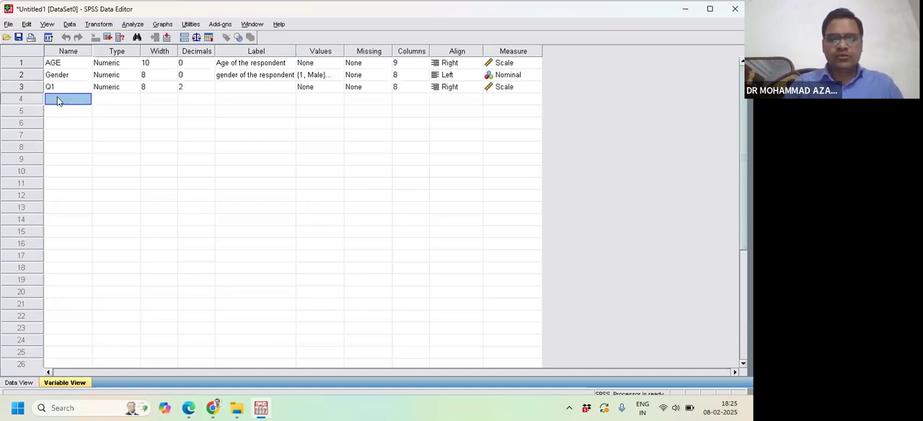
type("Q2")
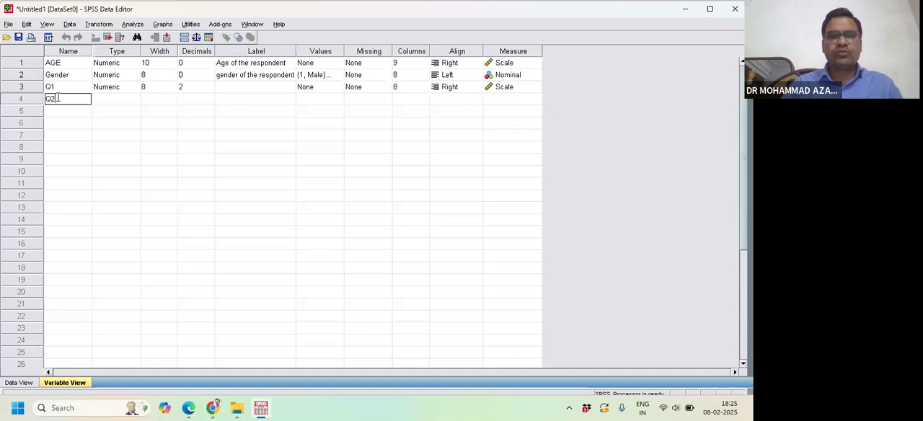
left_click(139, 137)
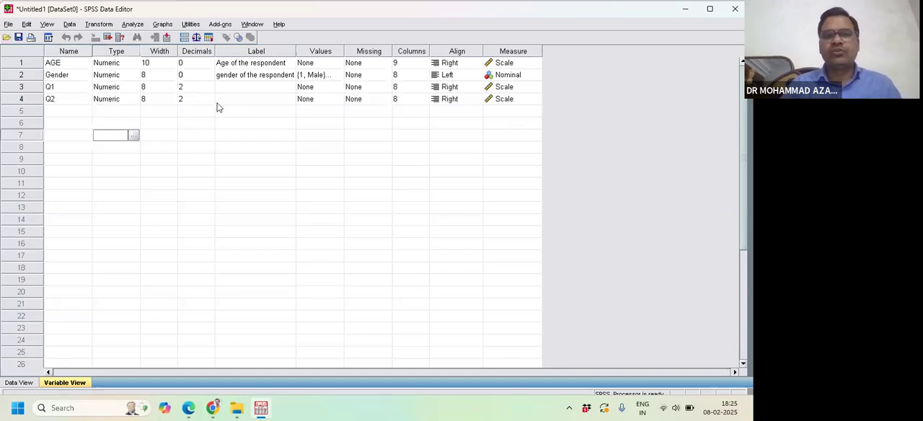
left_click(65, 88)
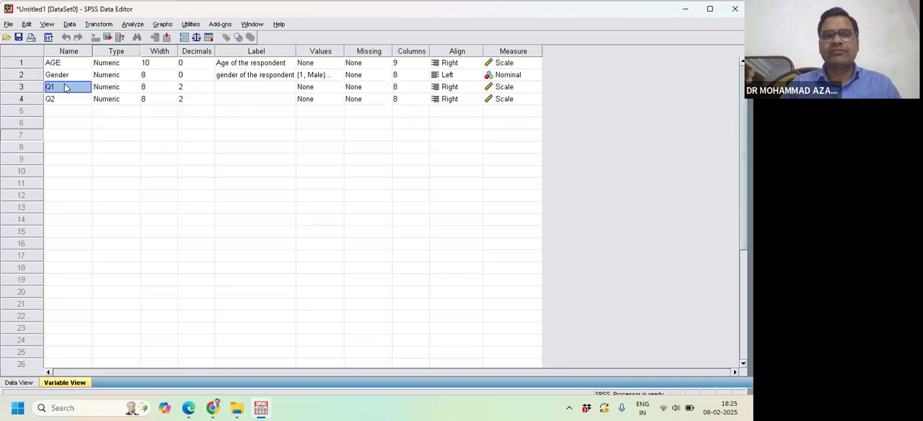
left_click(225, 90)
left_click(225, 89)
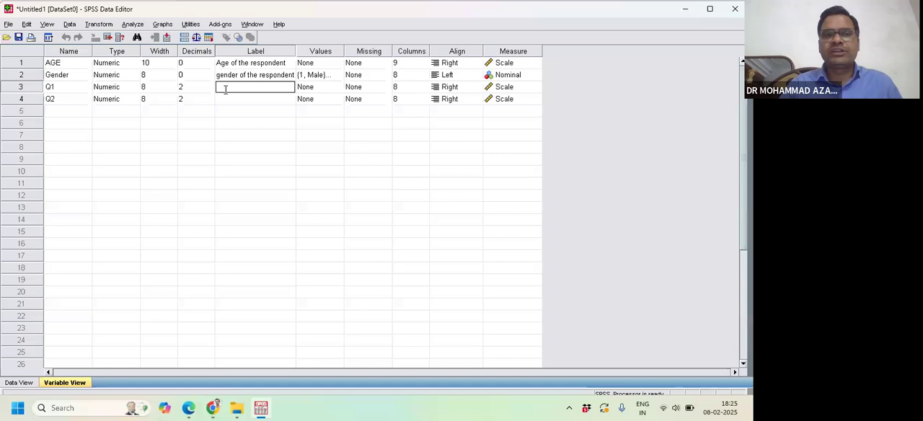
left_click(52, 102)
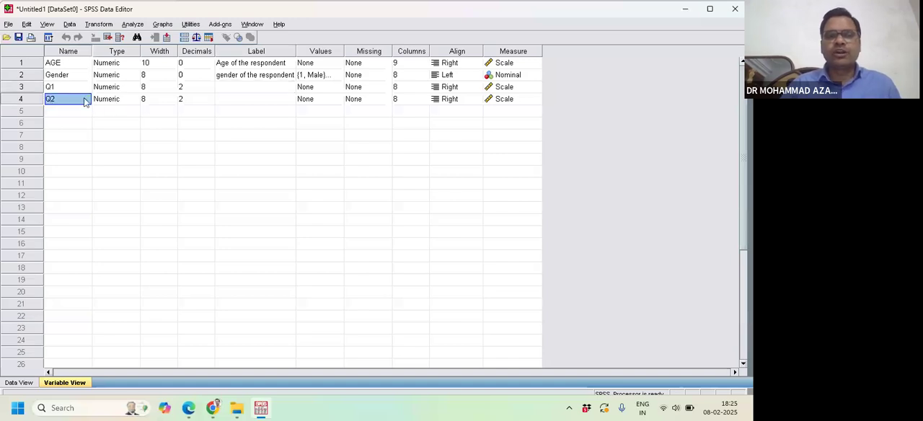
left_click(242, 105)
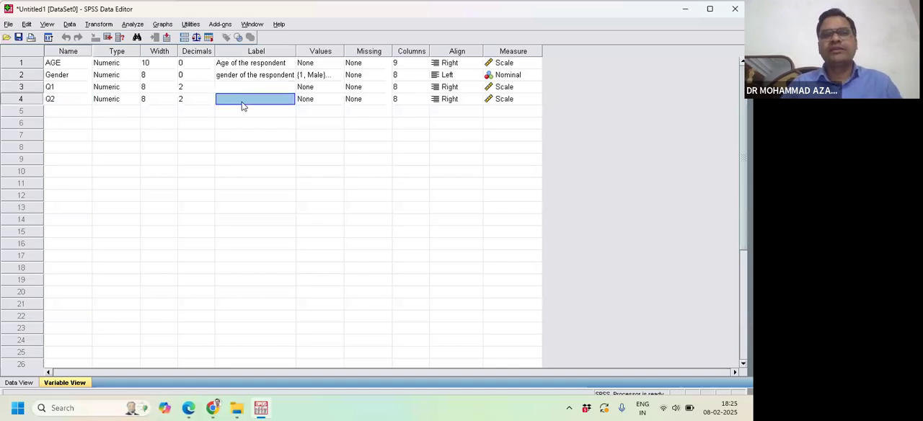
left_click(242, 102)
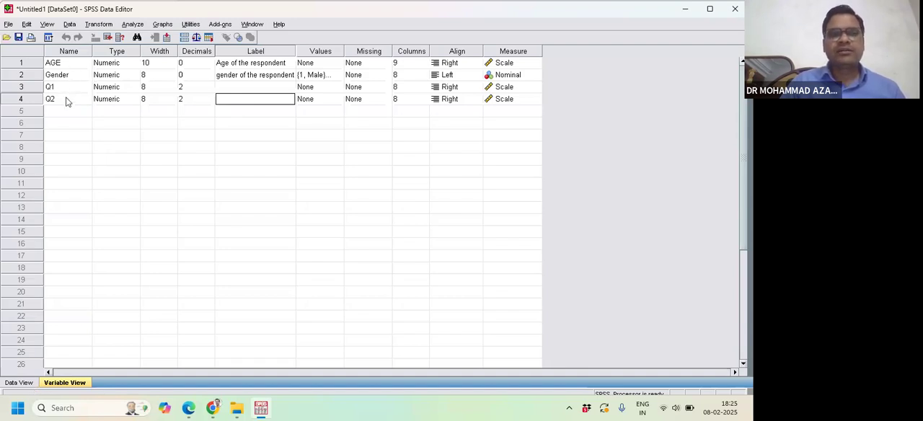
- Switch to the data view and inspect the AGE, Gender, Q1 and Q2 columns in turn
left_click(19, 384)
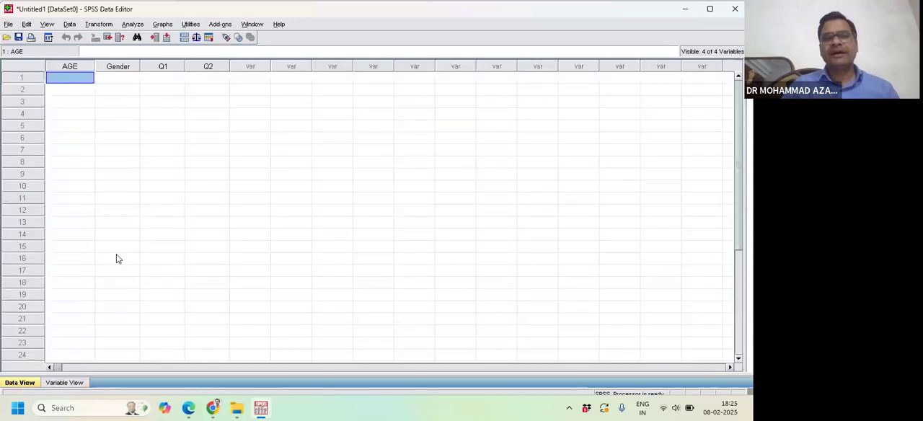
left_click(70, 66)
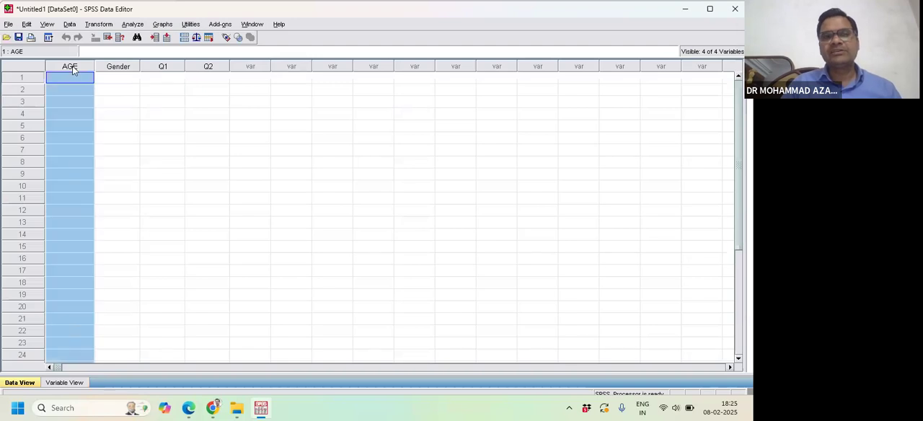
left_click(137, 66)
left_click(178, 66)
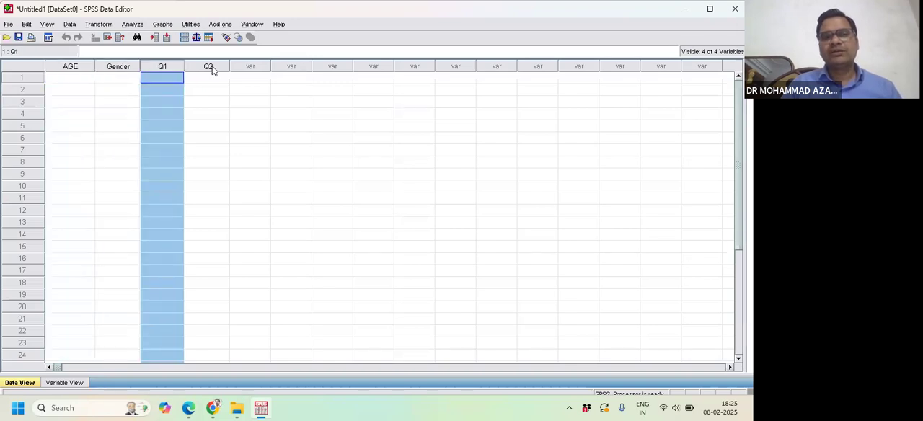
left_click(212, 66)
- Enter the ages 10, 23, 46 and 34 for cases 1 to 4 of the AGE variable
double_click(79, 77)
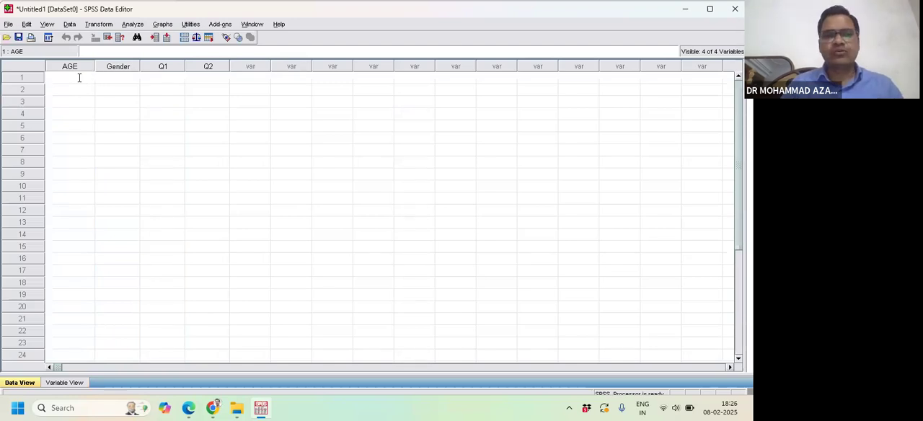
type("1")
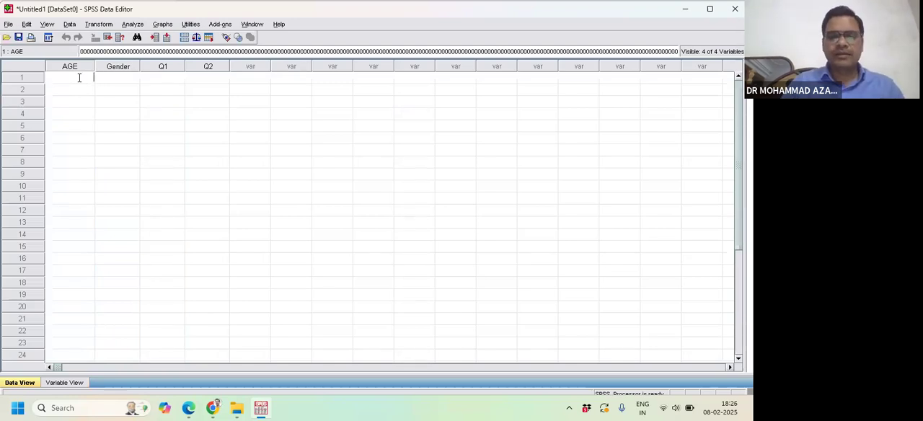
type("0")
key("Return")
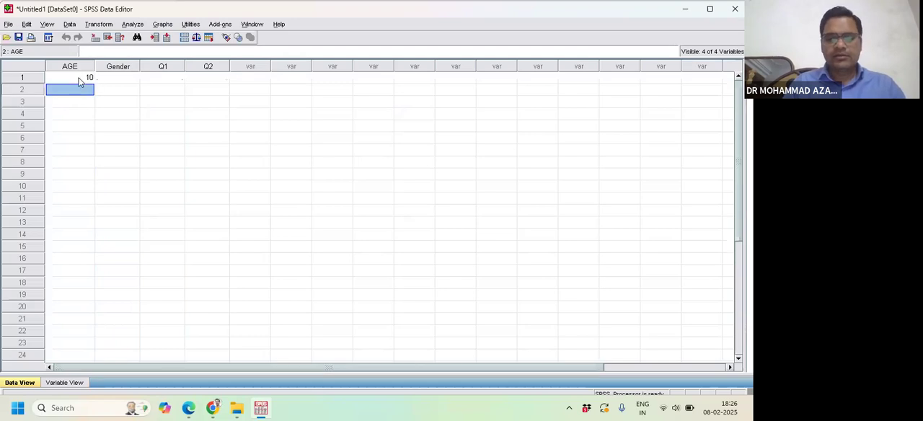
type("23")
key("Return")
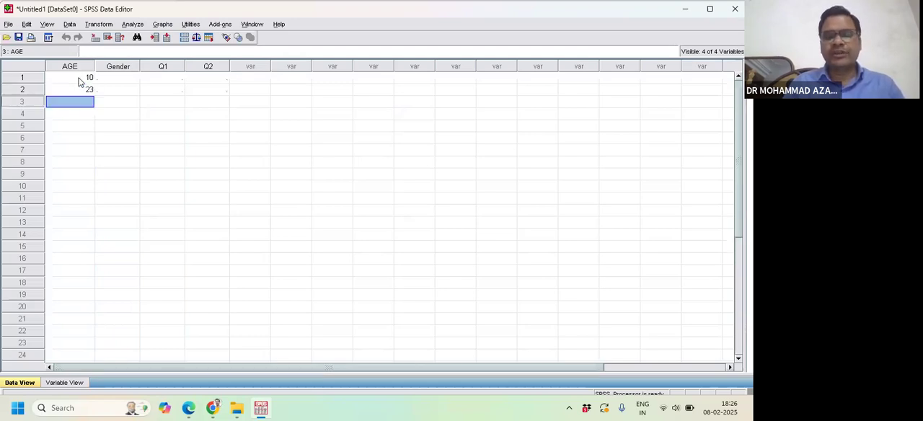
type("46")
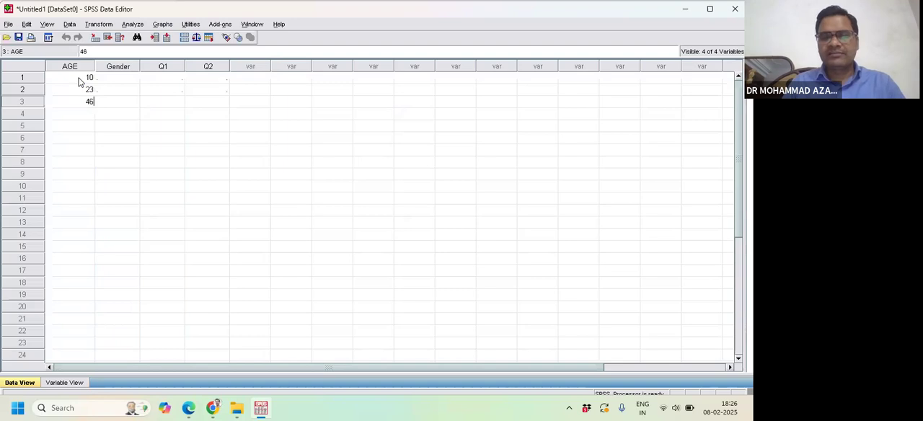
key("Return")
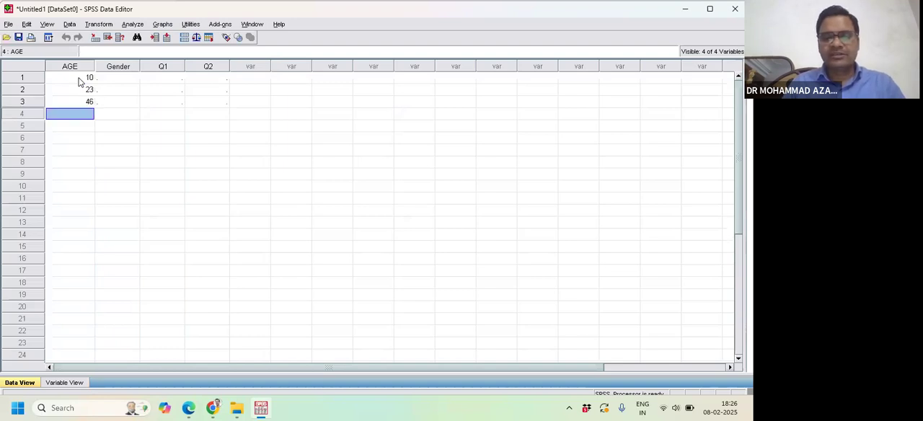
type("34")
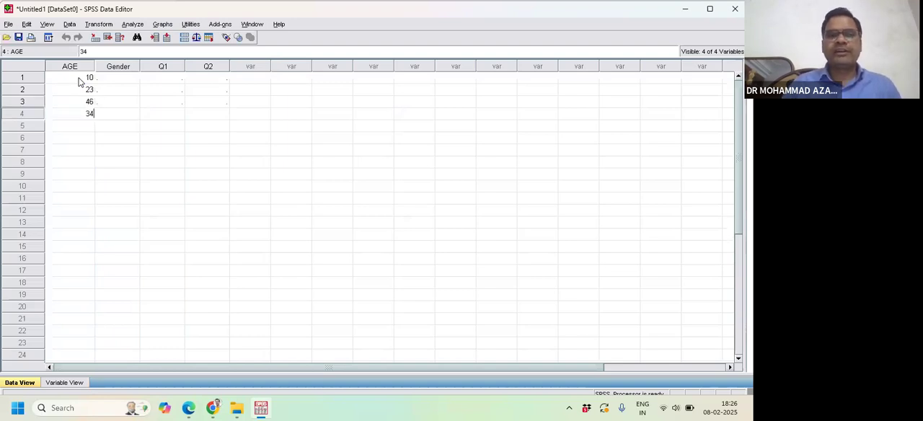
- Enter the Gender codes 2, 1, 2 and 1 for cases 1 to 4
left_click(130, 77)
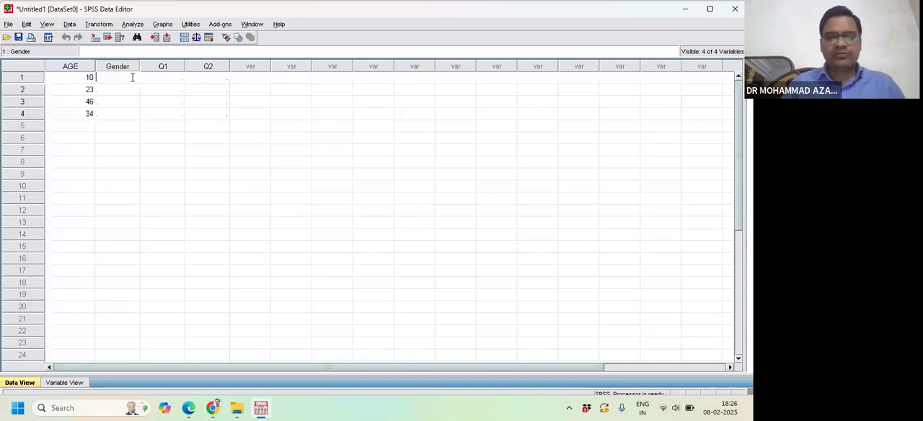
type("2")
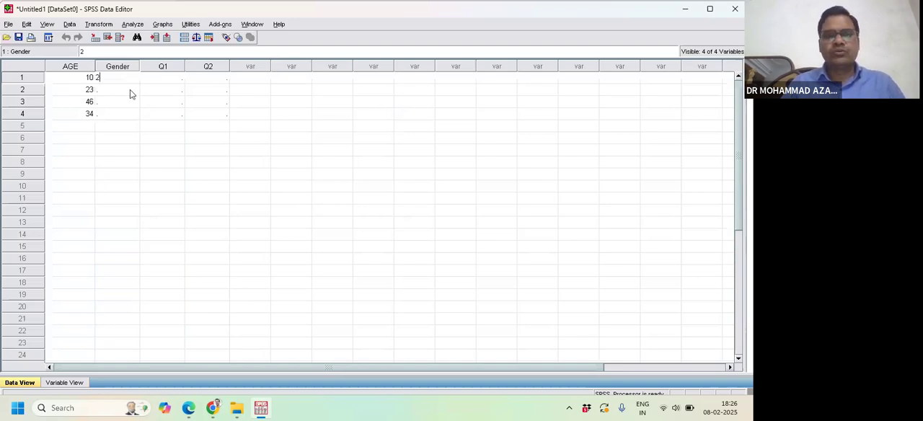
left_click(125, 90)
type("1")
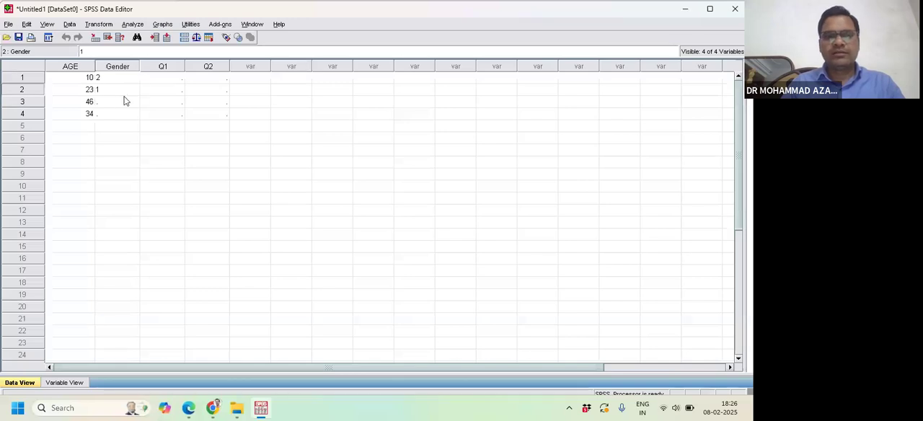
left_click(125, 105)
type("2")
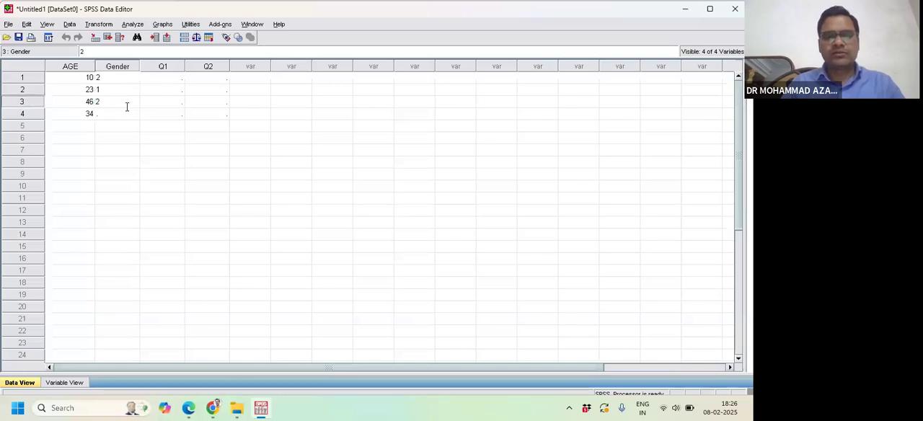
left_click(122, 120)
type("1")
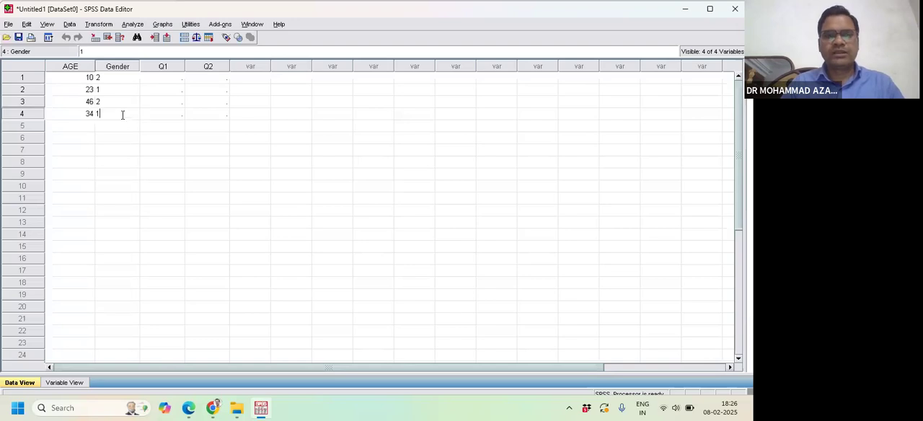
left_click(162, 150)
- Show the value labels instead of the numeric codes in the Gender column
left_click(118, 66)
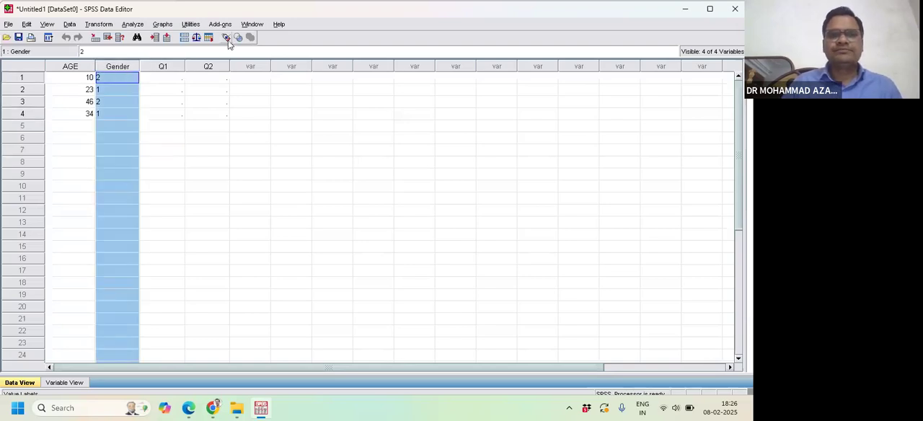
left_click(226, 37)
left_click(225, 39)
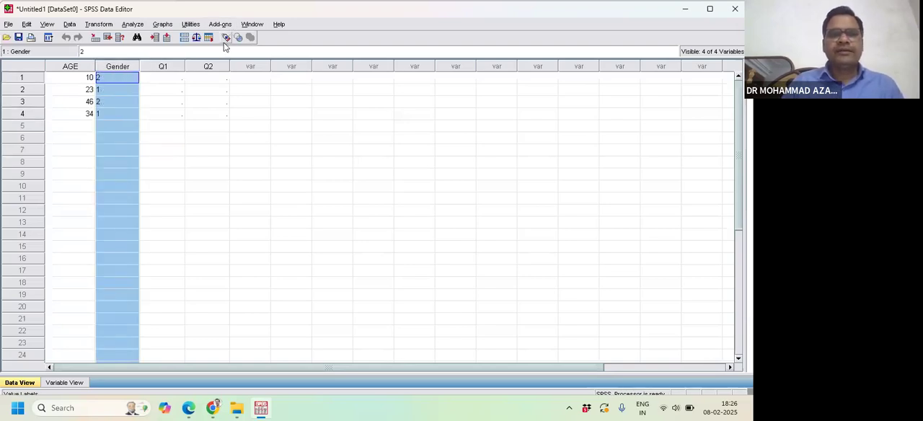
left_click(206, 137)
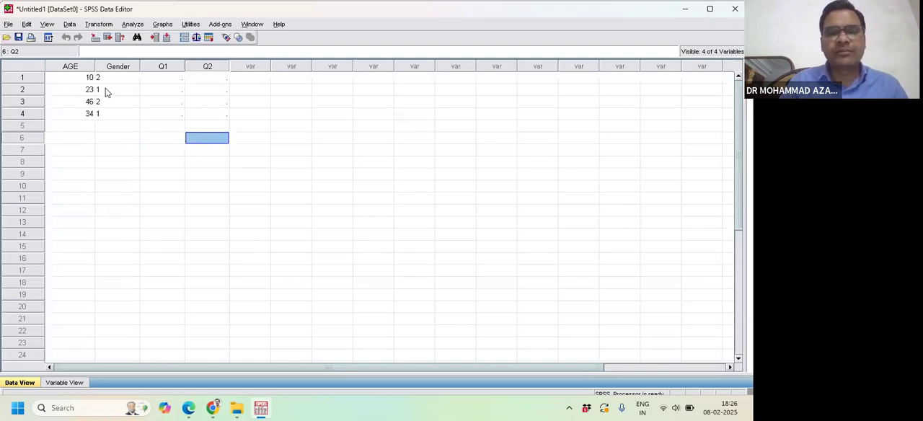
left_click(226, 37)
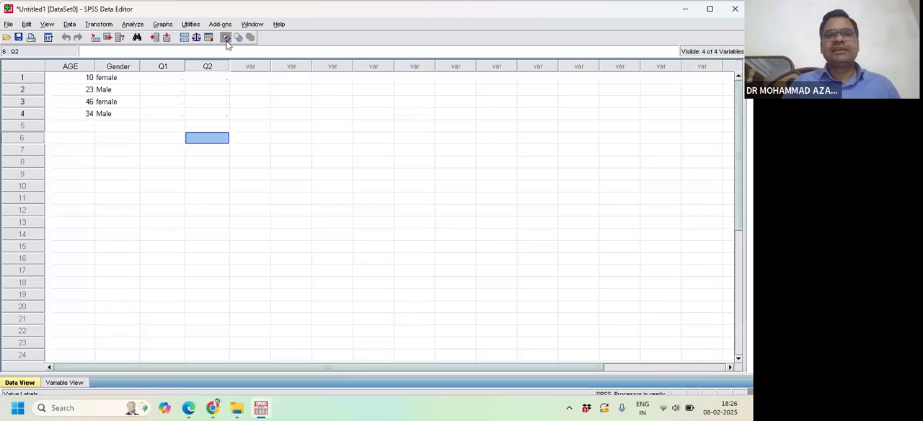
- Compare the Gender codes with their value labels by switching the label display off and on several times, ending with labels shown
left_click(226, 42)
left_click(226, 41)
left_click(226, 42)
left_click(227, 41)
left_click(226, 40)
left_click(226, 42)
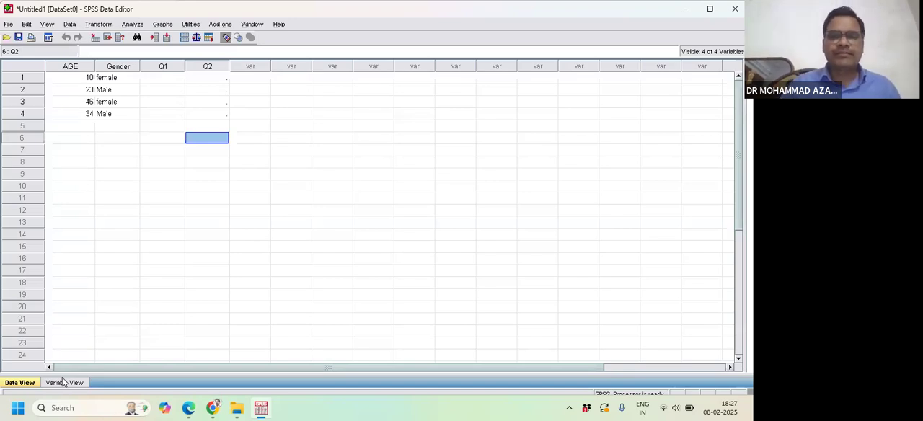
- Switch to the Zoom meeting in Chrome and open the meeting group chat to check for messages
mouse_move(212, 408)
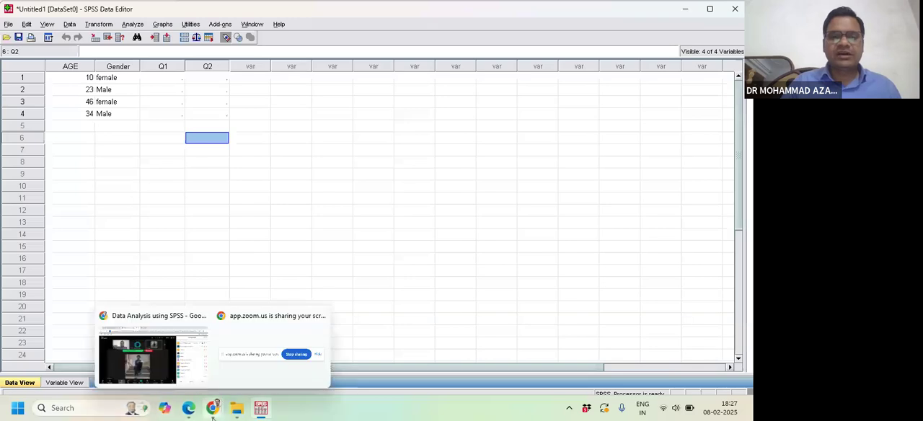
left_click(180, 386)
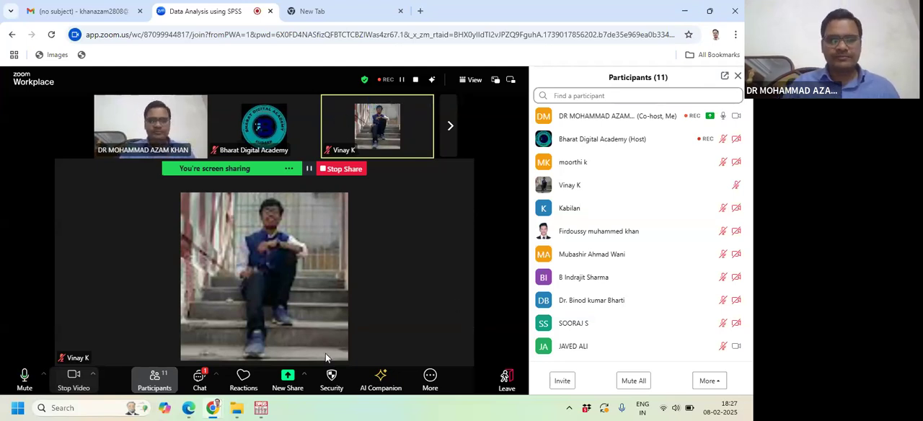
left_click(199, 378)
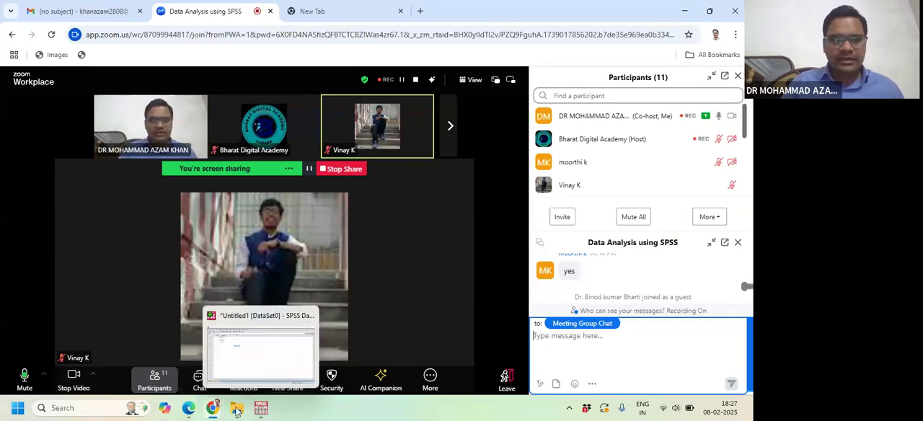
left_click(262, 409)
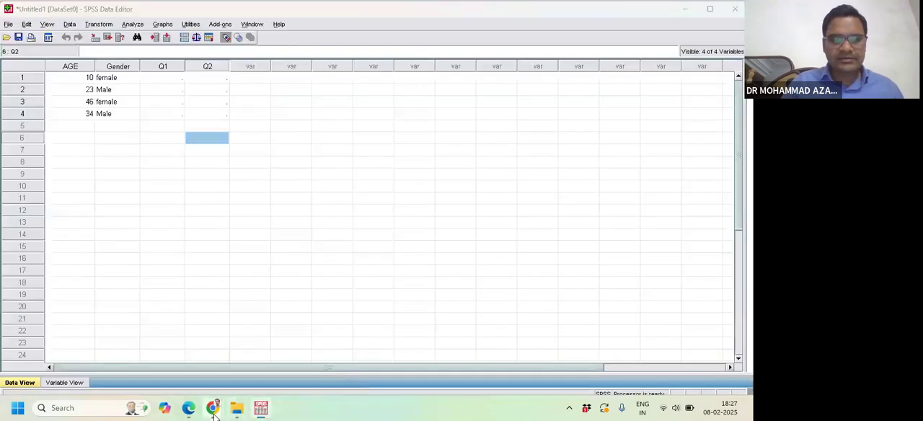
mouse_move(211, 408)
left_click(203, 384)
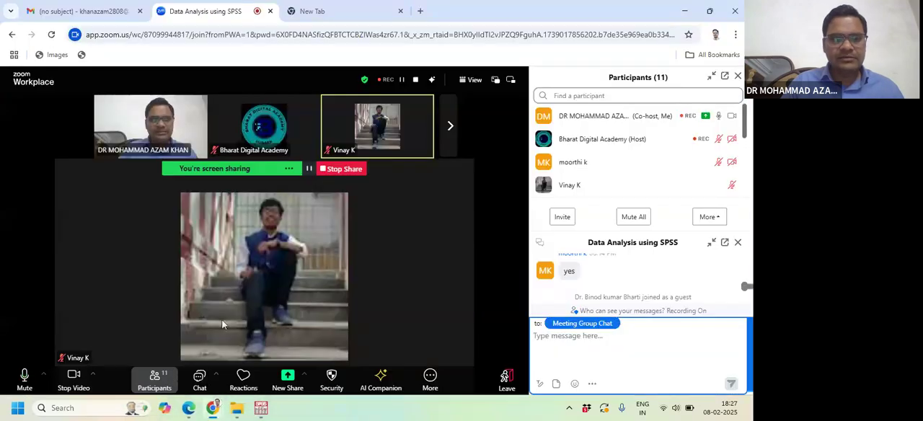
- Switch to BDA Talk_2025.pdf in Edge, show it full screen and advance to the Variable View Window page
left_click(190, 408)
scroll(282, 259, "down", 2)
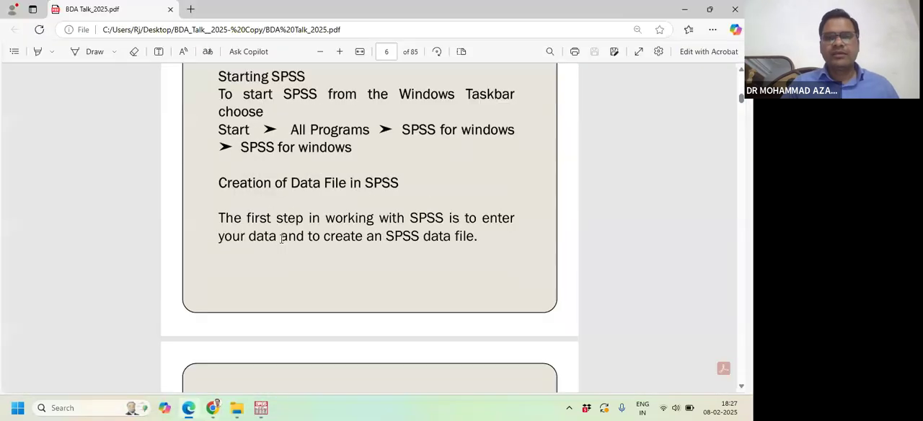
scroll(281, 239, "down", 3)
left_click(638, 51)
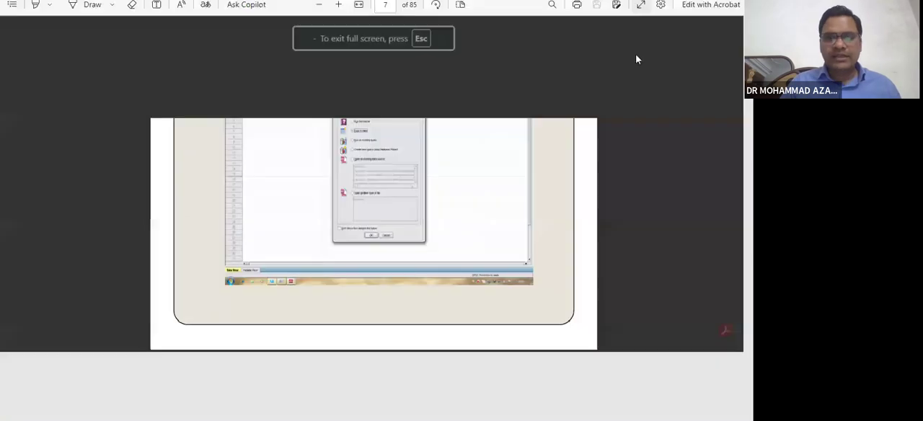
scroll(587, 139, "down", 3)
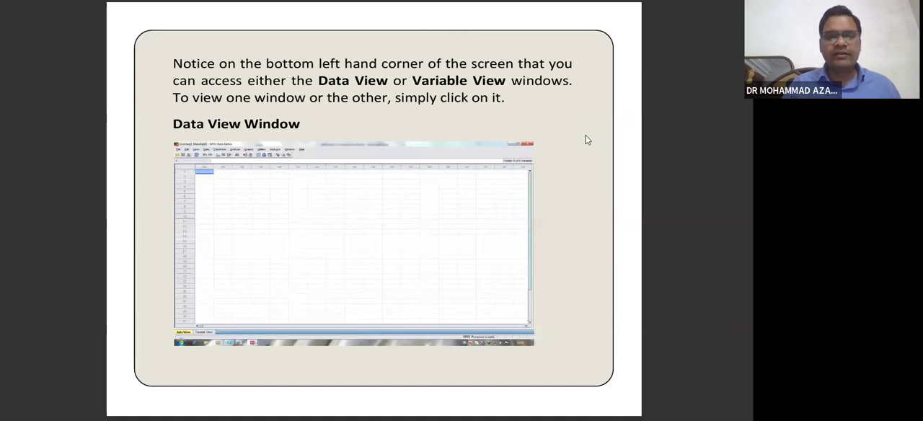
key("Right")
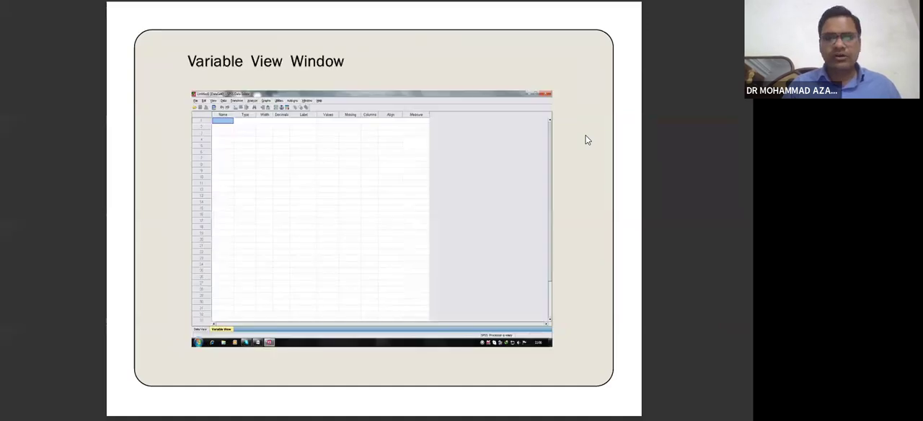
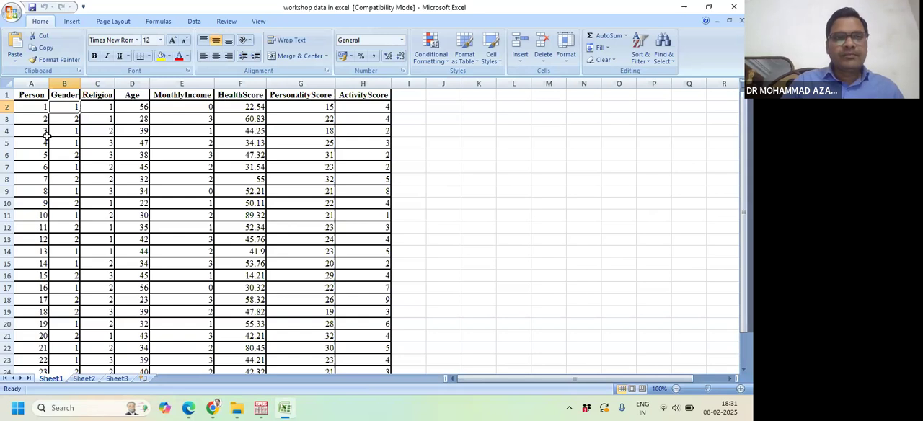
- Review the column headers from Person to ActivityScore and the data rows in the workshop data workbook in Excel
left_click(41, 101)
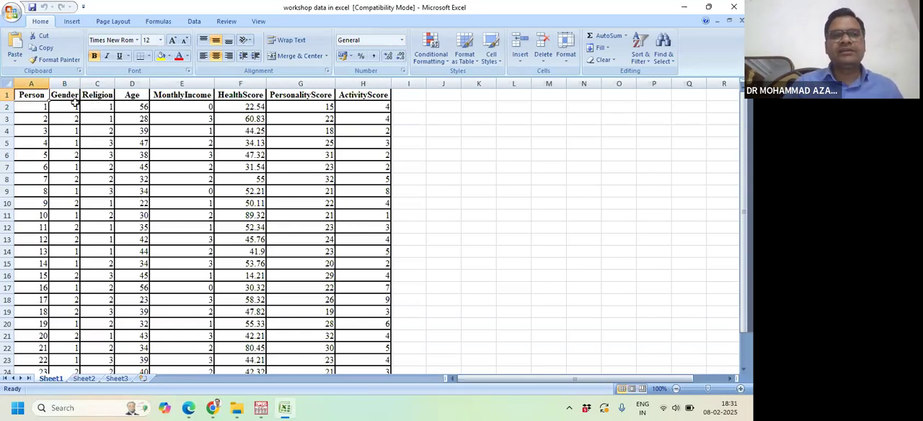
left_click(65, 94)
left_click(99, 94)
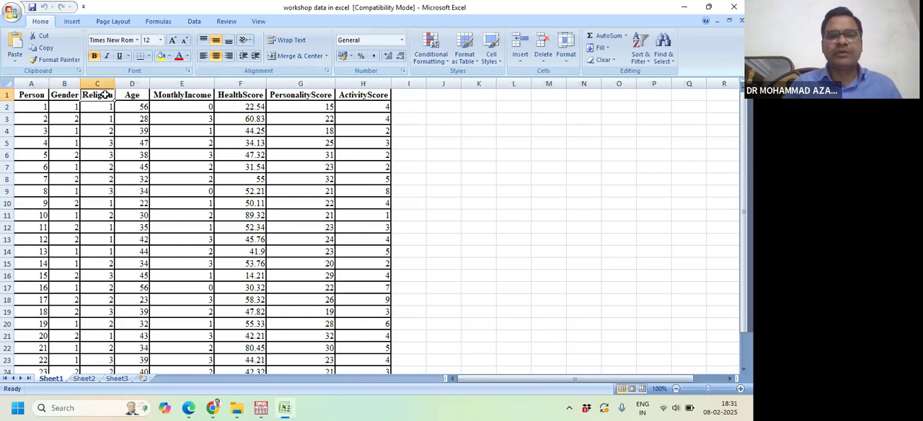
left_click(136, 95)
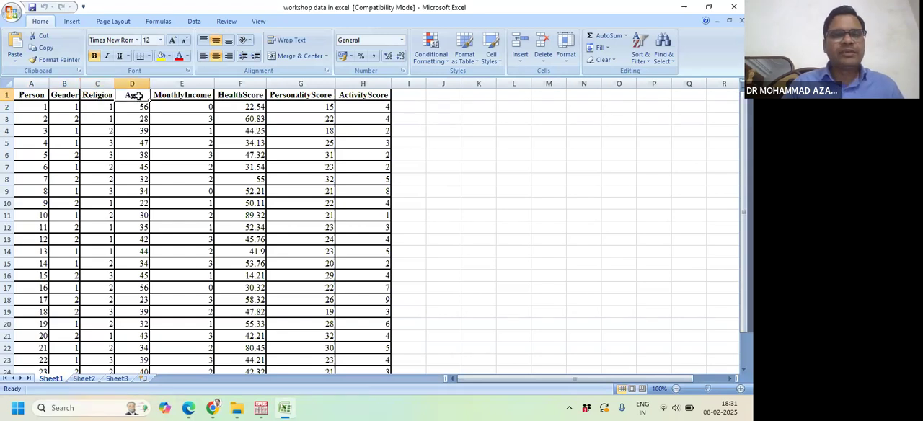
double_click(183, 96)
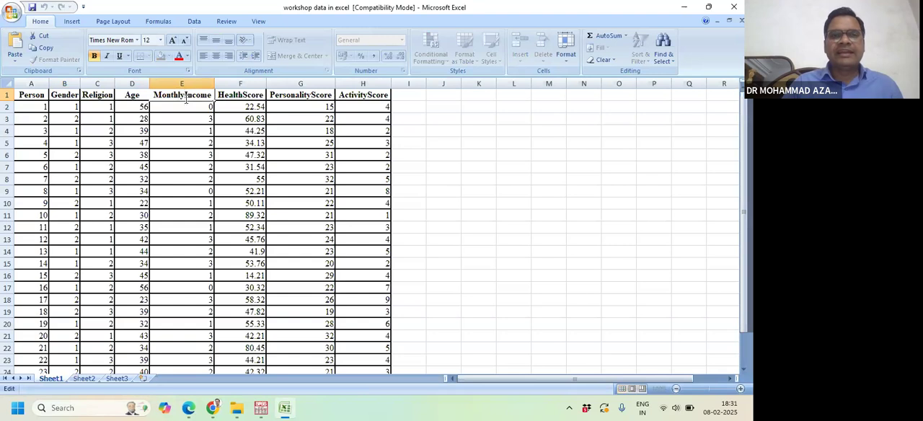
left_click(249, 95)
left_click(293, 95)
left_click(372, 95)
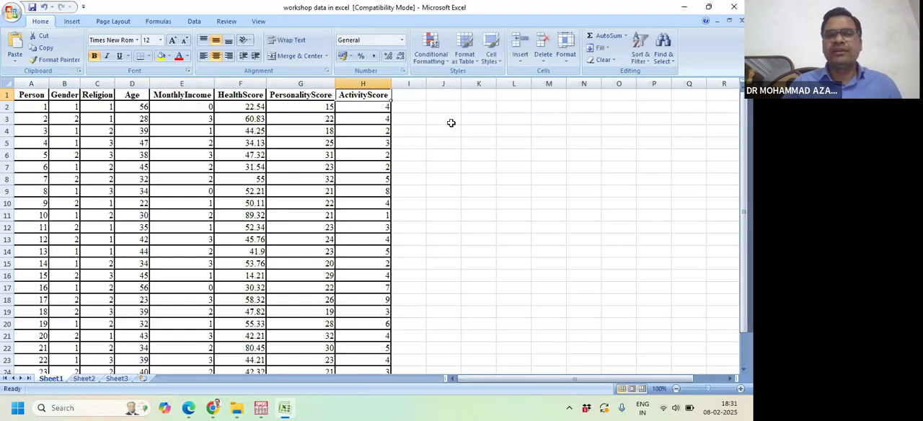
scroll(404, 134, "down", 3)
scroll(307, 245, "up", 3)
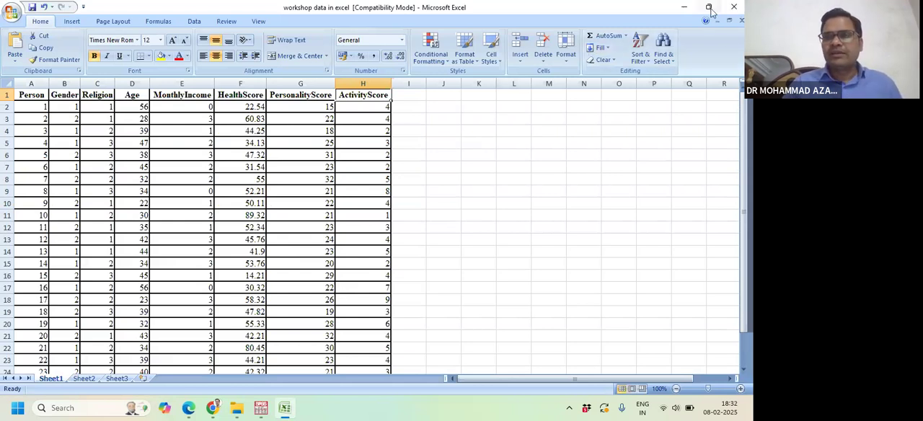
- Leave the Excel workbook open, switch to the SPSS Data Editor and create a new empty dataset
left_click(682, 13)
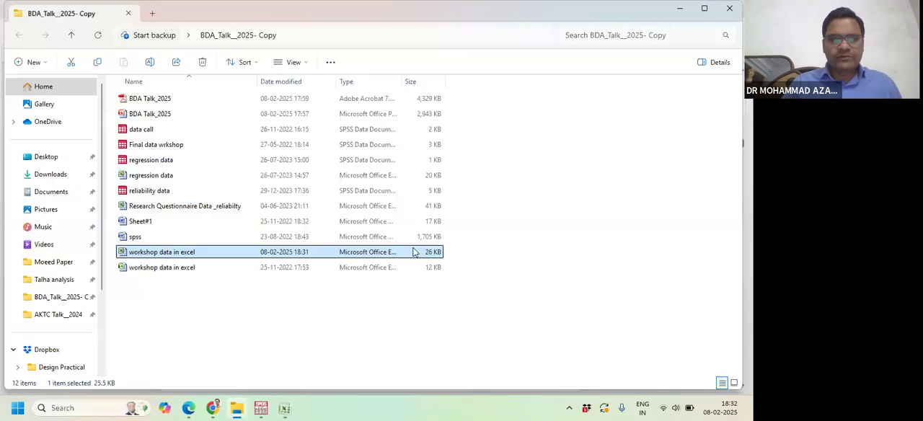
left_click(261, 407)
left_click_drag(94, 126, 70, 77)
left_click(52, 384)
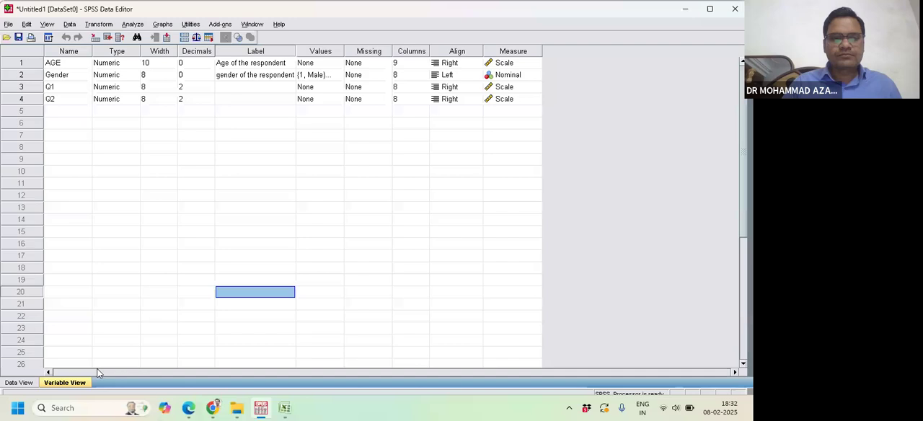
left_click(34, 384)
key("ctrl+n")
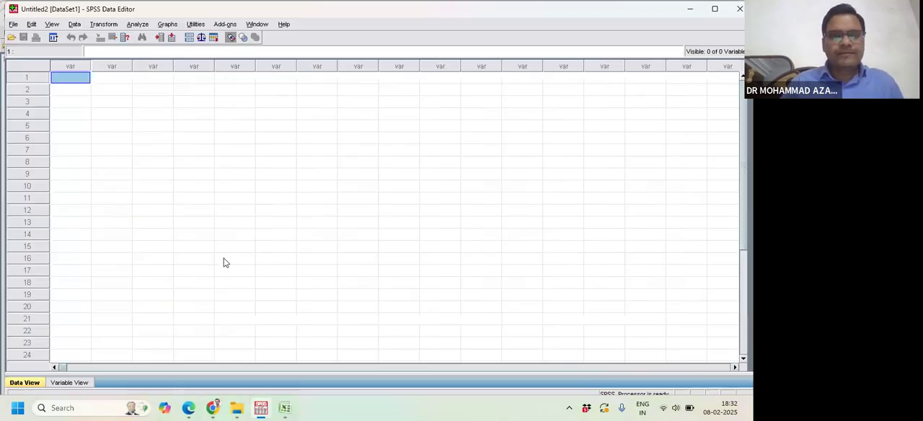
- Try to open the Excel file workshop data in excel.xls from the BDA_Talk__2025- Copy folder on the Desktop
left_click(14, 26)
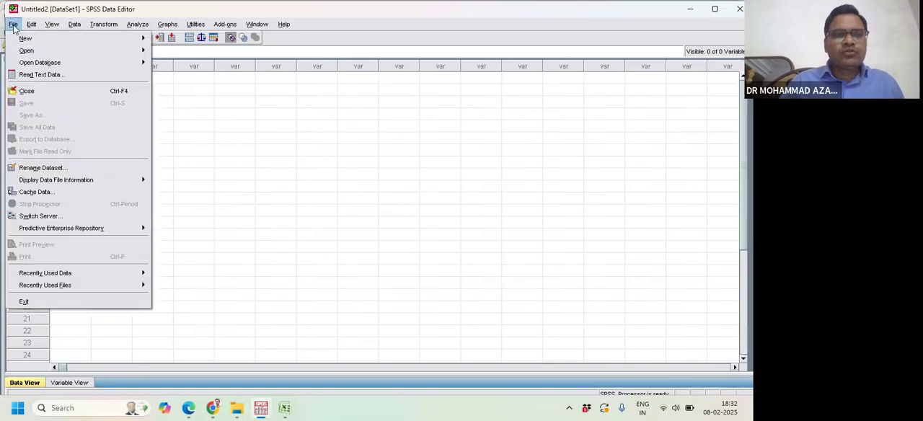
mouse_move(27, 50)
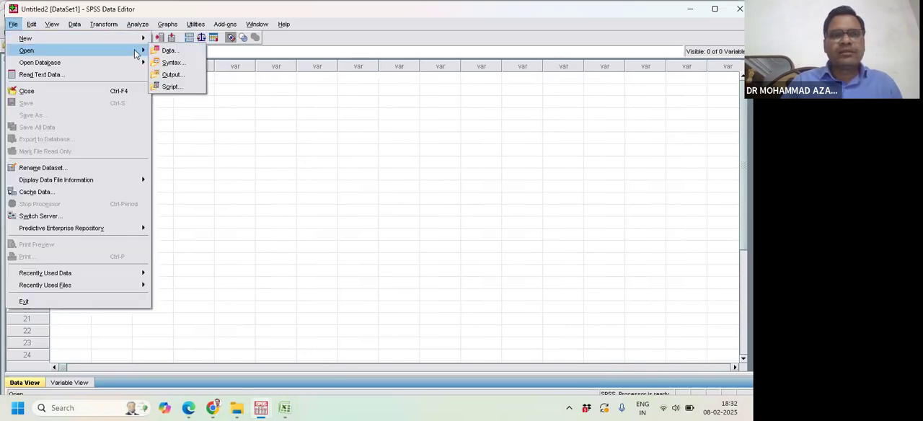
left_click(167, 52)
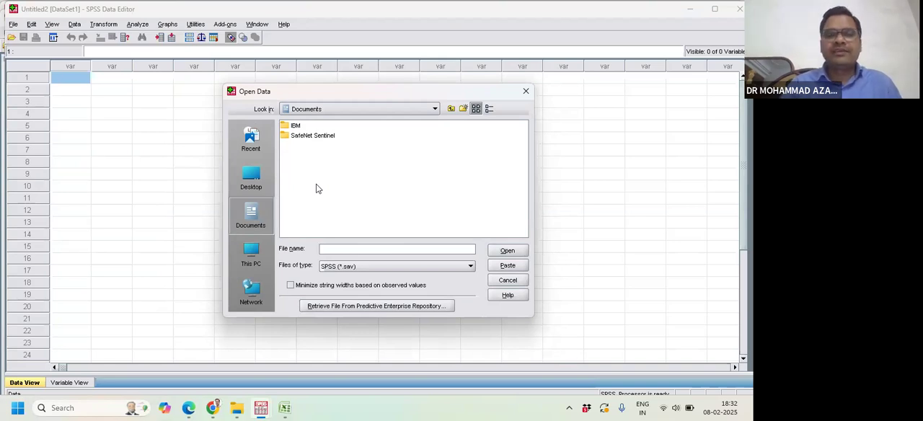
left_click(251, 180)
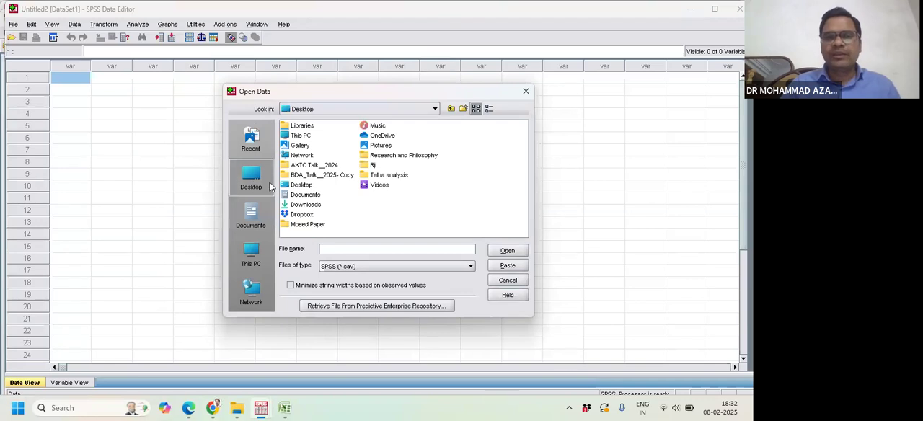
double_click(315, 175)
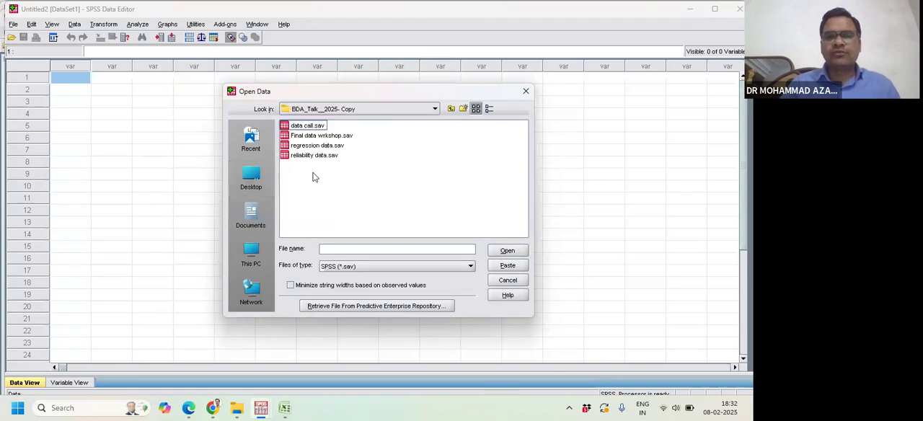
left_click(392, 267)
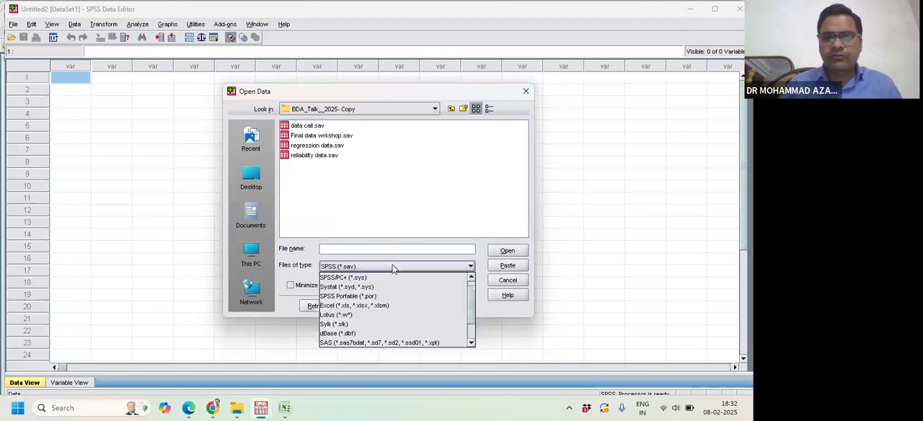
left_click(367, 306)
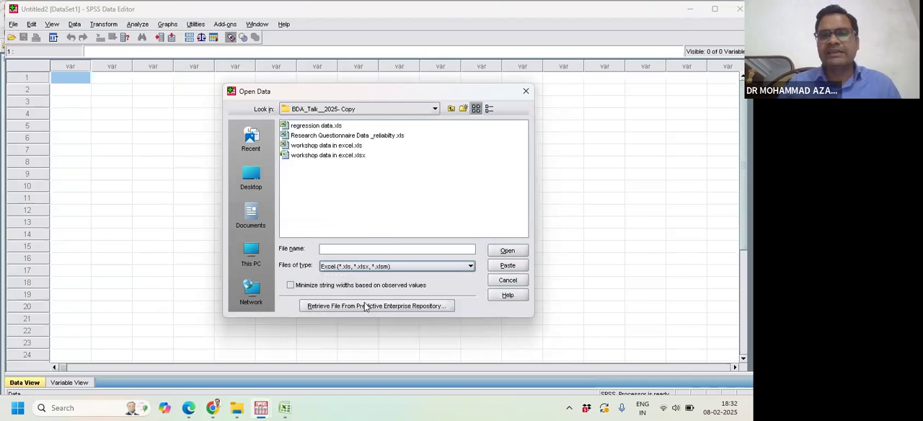
left_click(339, 147)
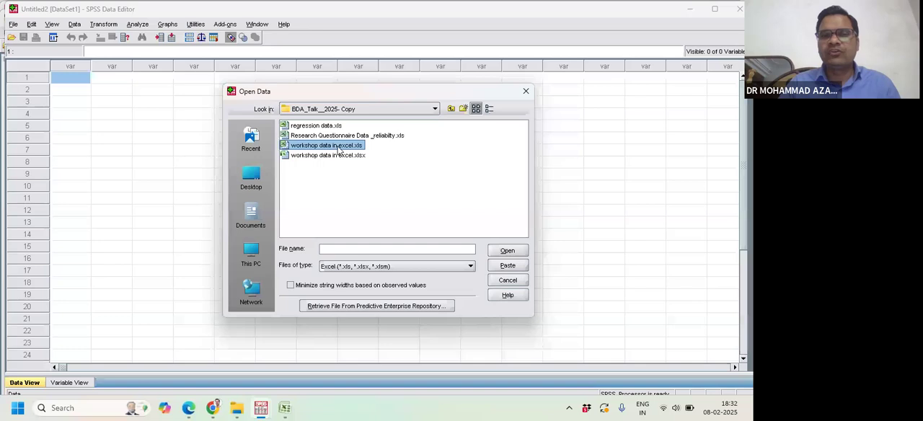
left_click(511, 250)
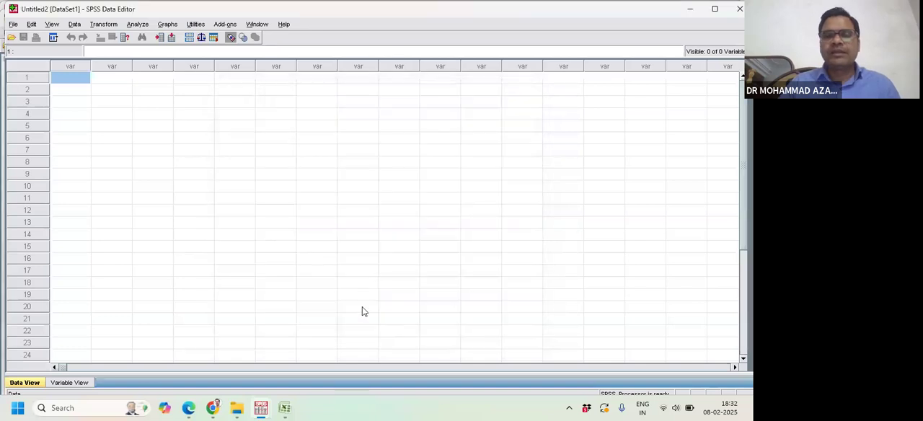
left_click(481, 170)
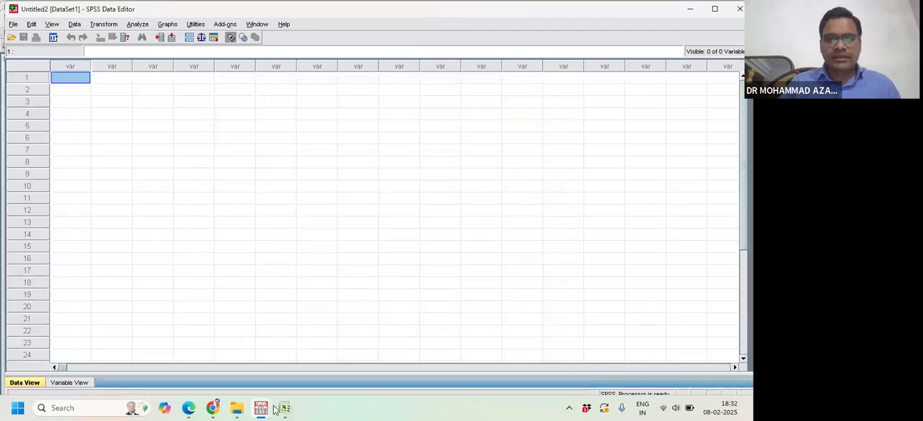
- Switch to Excel, close the workshop data workbook without saving changes, and return to the empty SPSS dataset
left_click(285, 407)
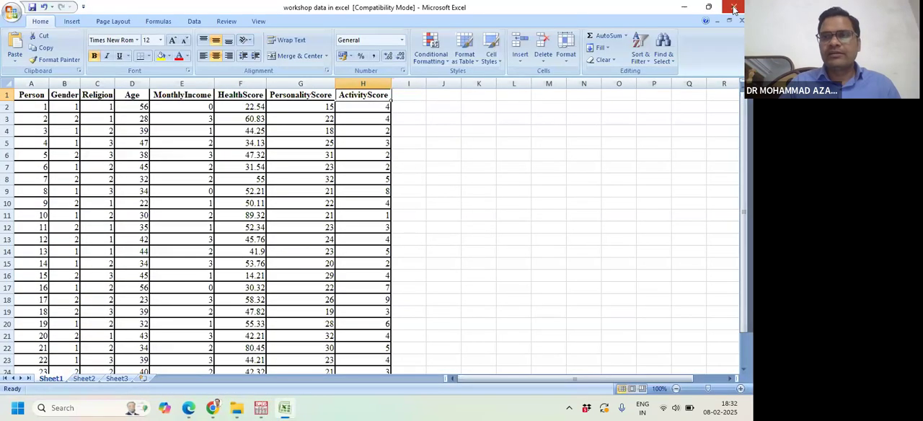
left_click(734, 6)
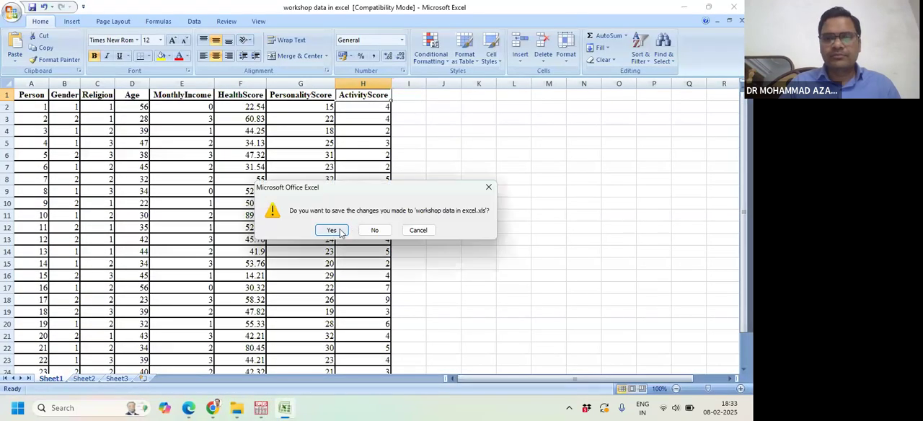
left_click(374, 230)
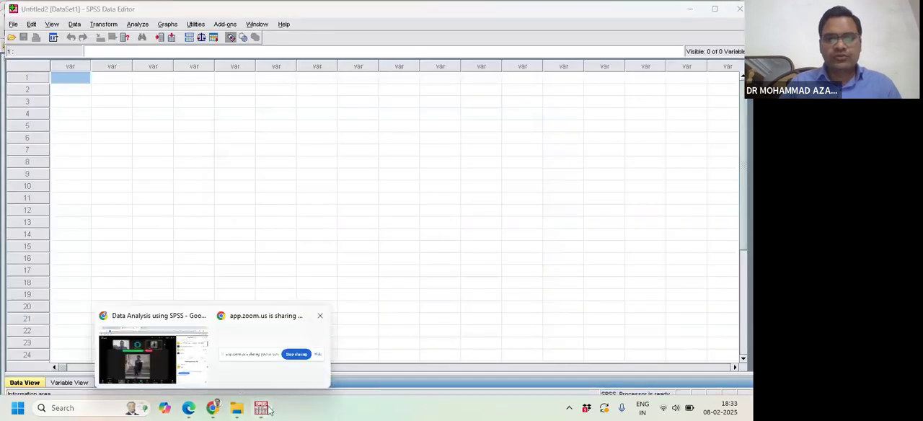
mouse_move(261, 409)
left_click(349, 355)
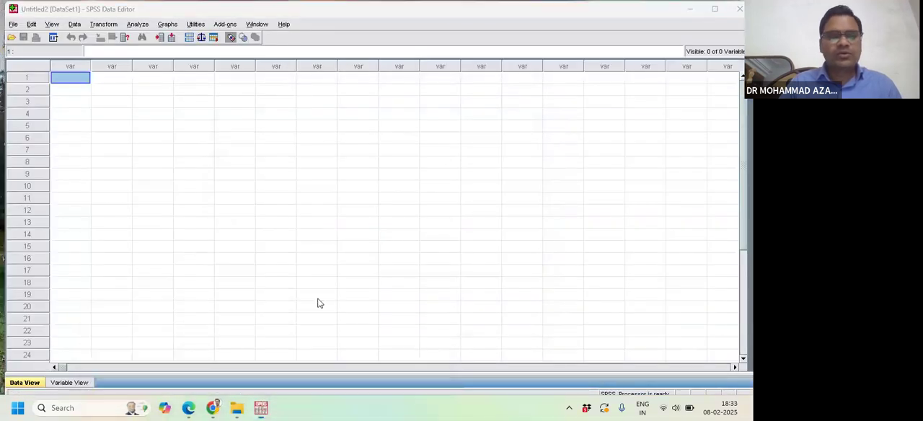
- Start opening a data file and list the Excel files in the Desktop folder BDA_Talk__2025- Copy
left_click(13, 24)
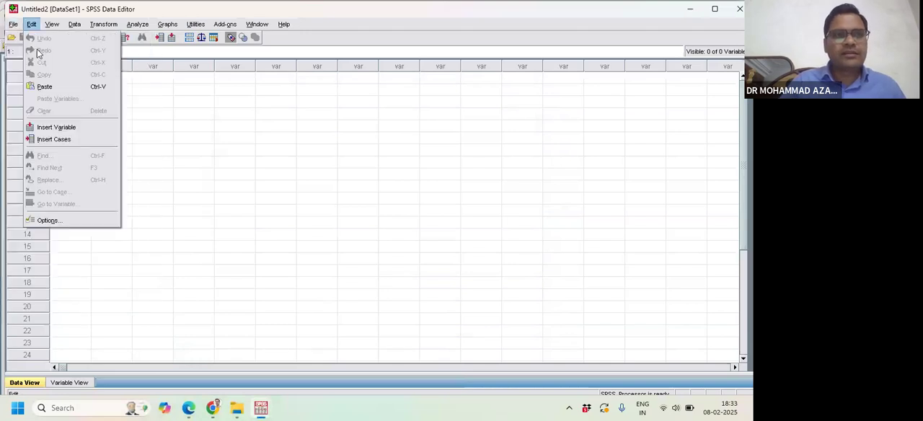
mouse_move(96, 52)
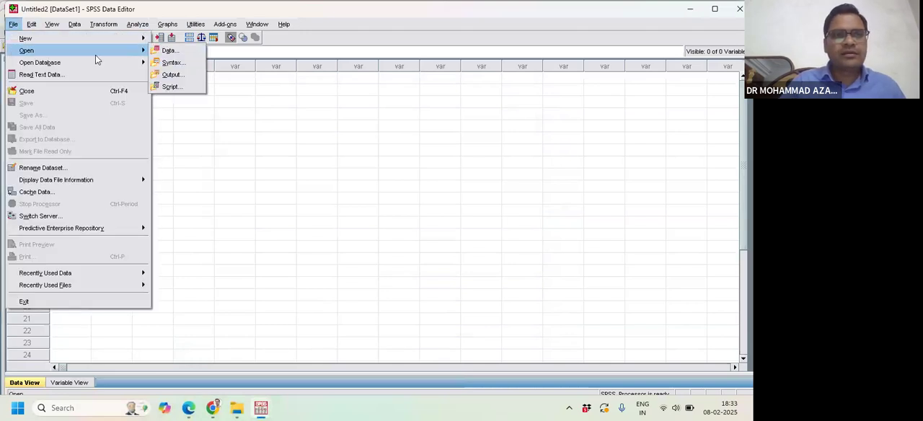
left_click(160, 50)
left_click(261, 196)
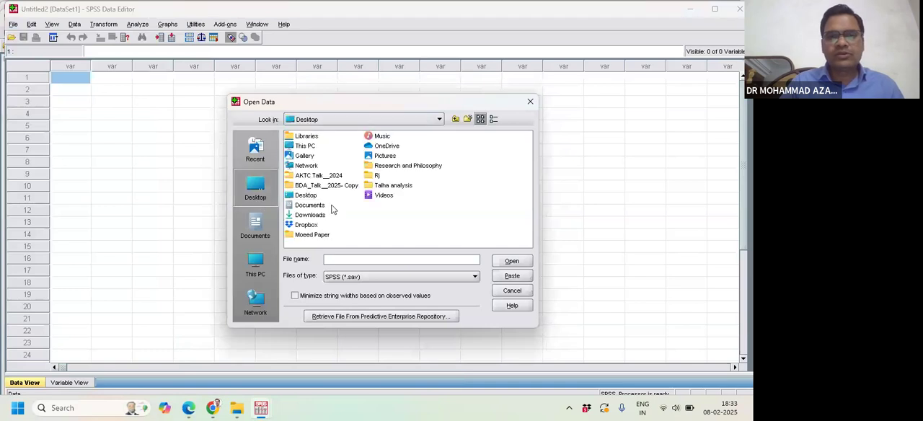
double_click(317, 186)
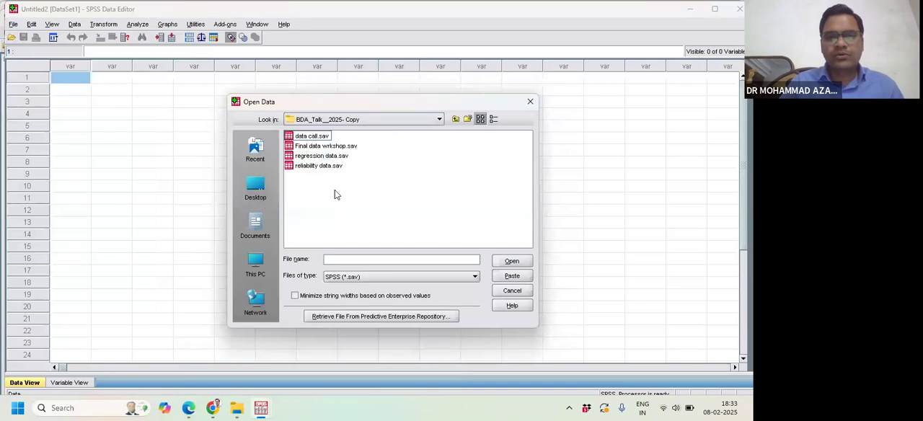
left_click(386, 278)
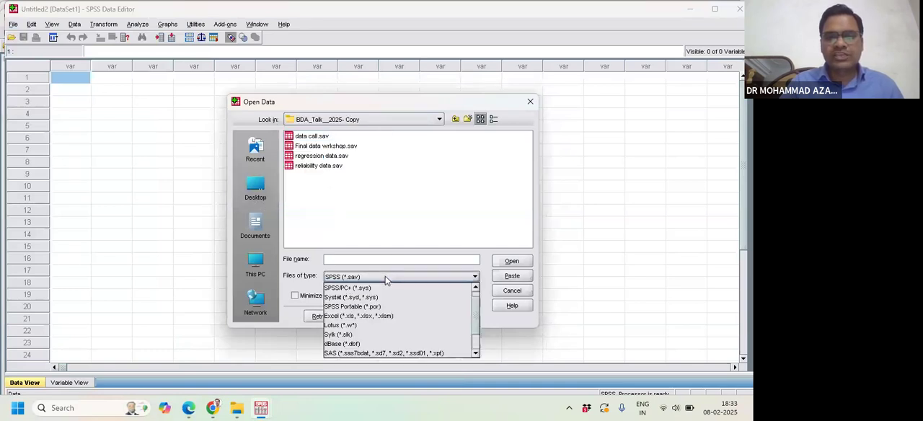
left_click(374, 317)
- Import Sheet1 [A1:H26] of workshop data in excel.xls, reading variable names from the first row of data
left_click(351, 166)
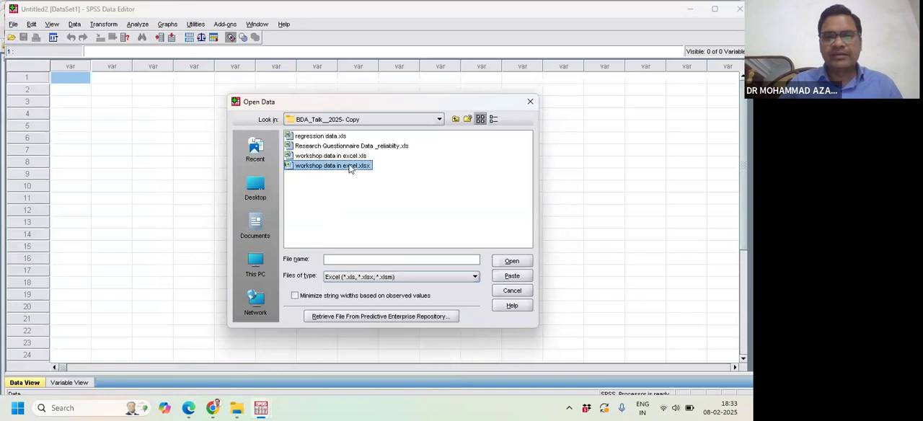
left_click(351, 155)
left_click(506, 265)
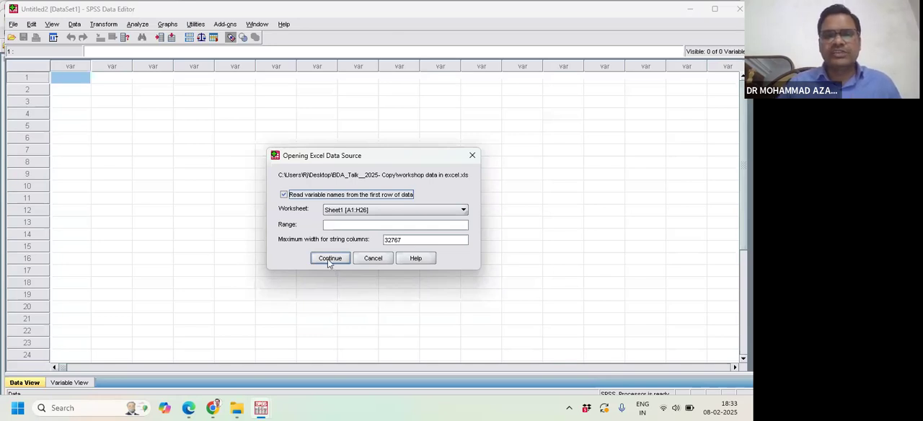
left_click(329, 259)
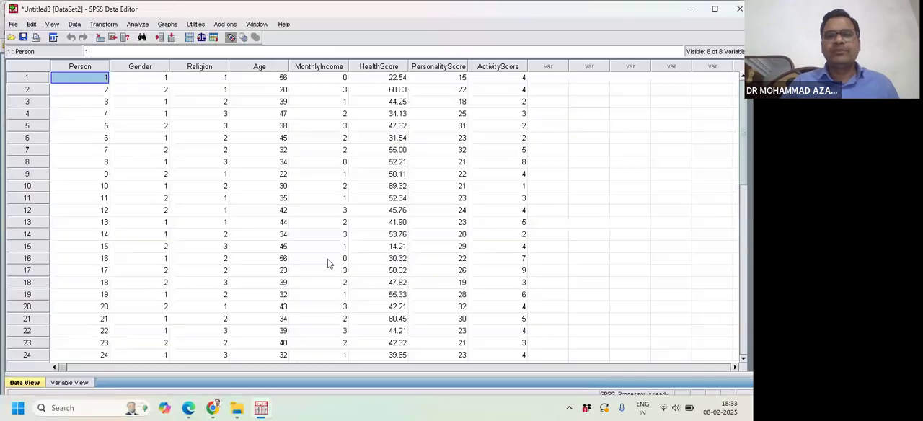
- Review the imported cases in Data View and the variable definitions in Variable View
scroll(149, 296, "down", 3)
scroll(162, 318, "up", 2)
left_click(56, 385)
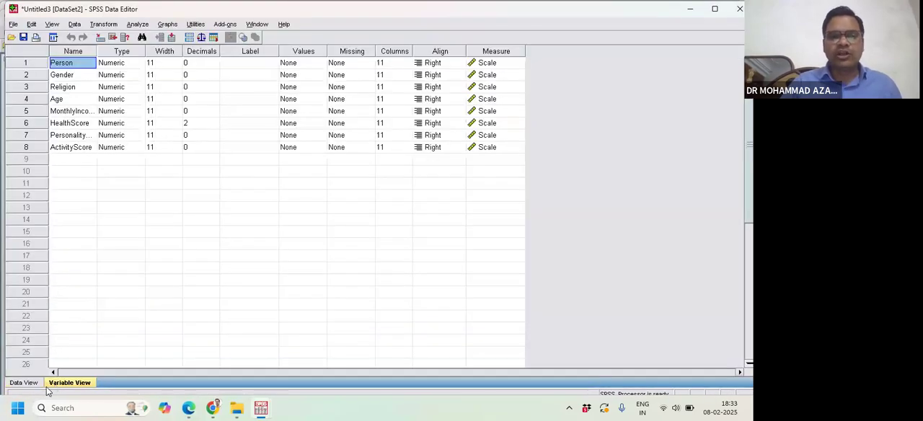
left_click(24, 383)
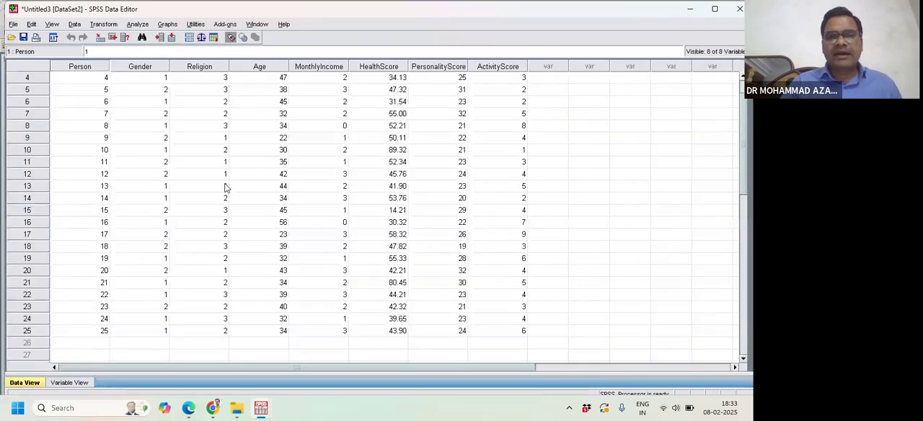
scroll(403, 141, "up", 2)
left_click(81, 382)
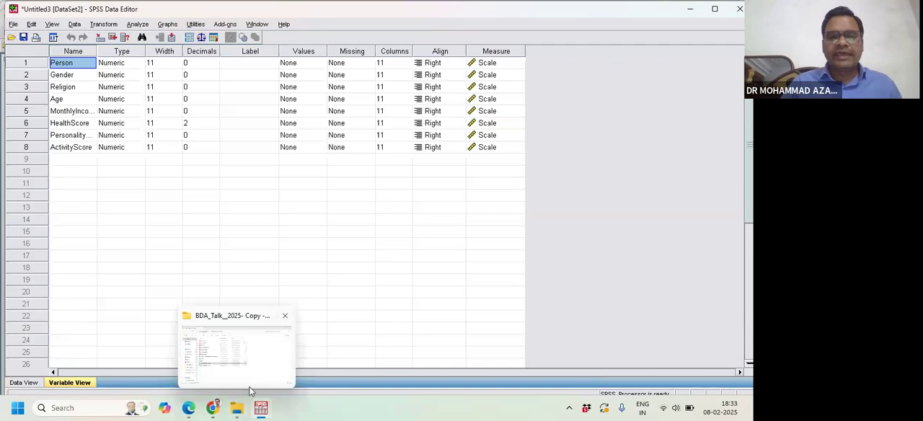
left_click(423, 232)
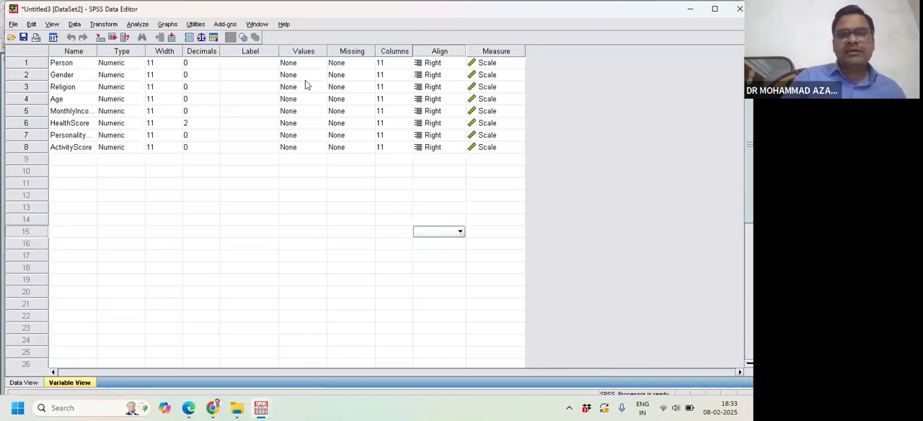
- Give the Person variable the label PERSON in Variable View
left_click(248, 65)
left_click(244, 66)
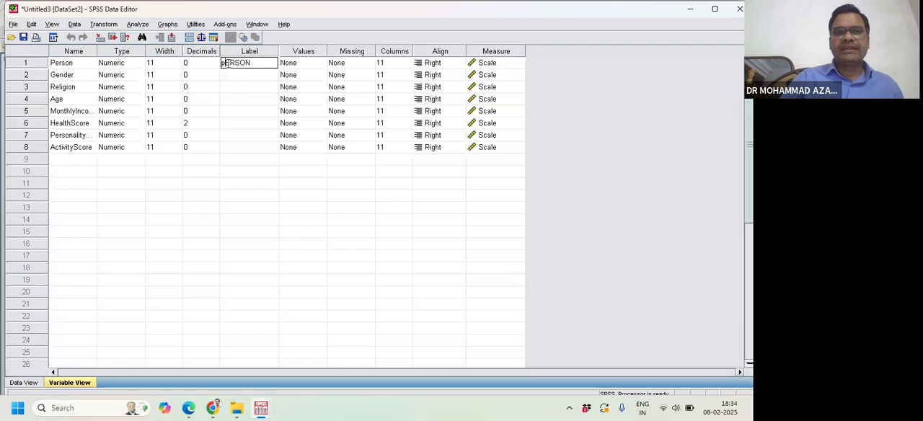
key("BackSpace")
type("P")
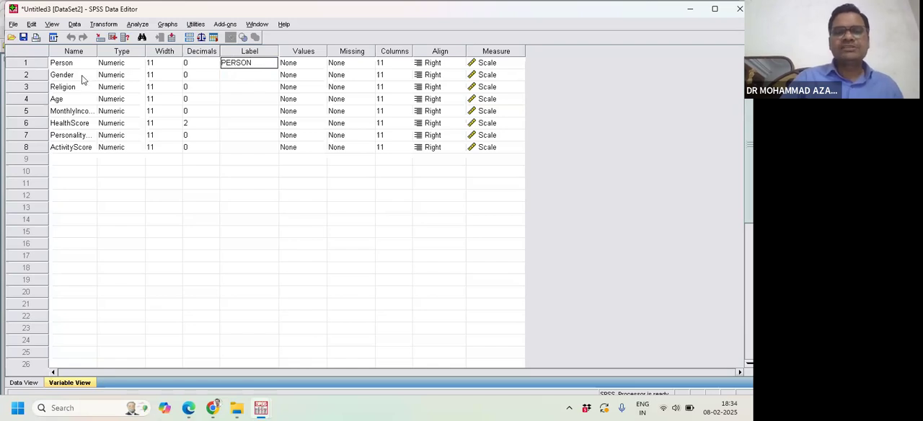
- Give the Gender variable the label GENDER OF THE RESPONDENT
left_click(240, 75)
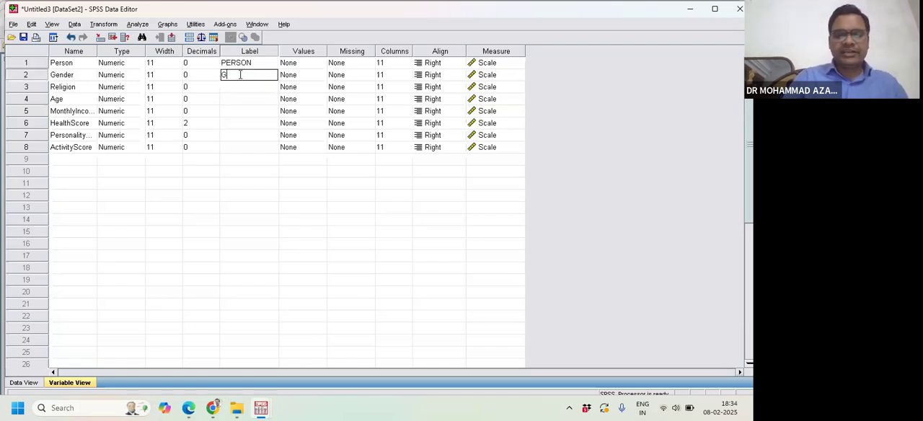
type("GENDER OF T")
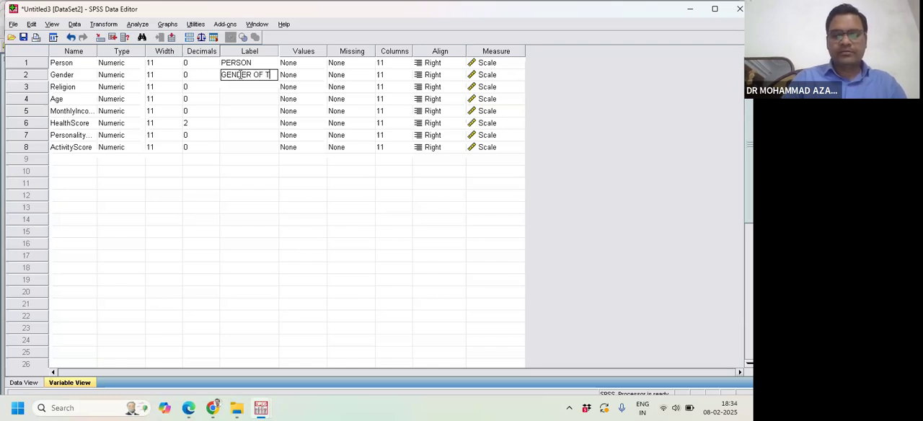
type("HE RESPONDENT")
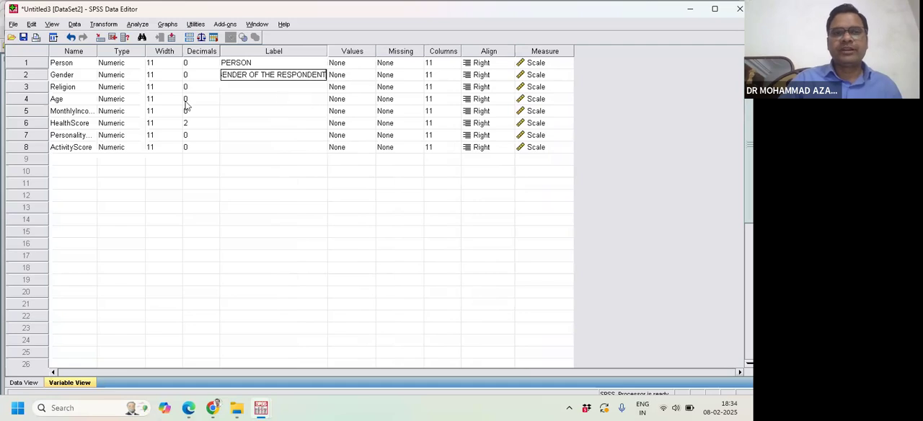
left_click(228, 87)
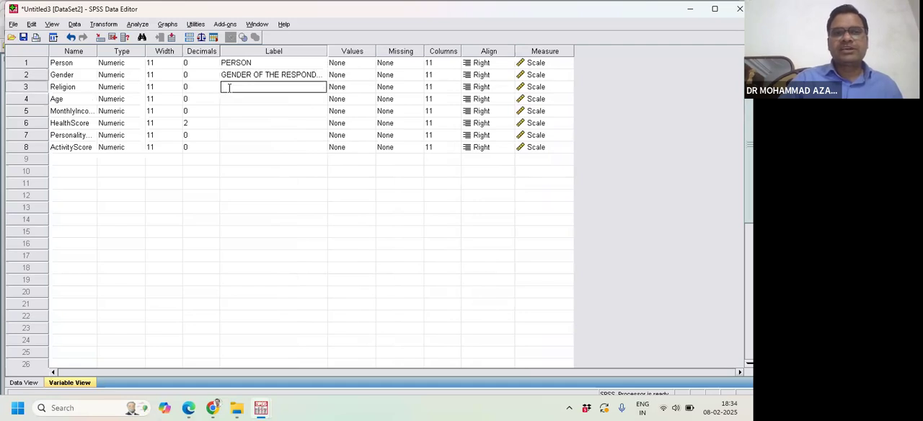
left_click(238, 75)
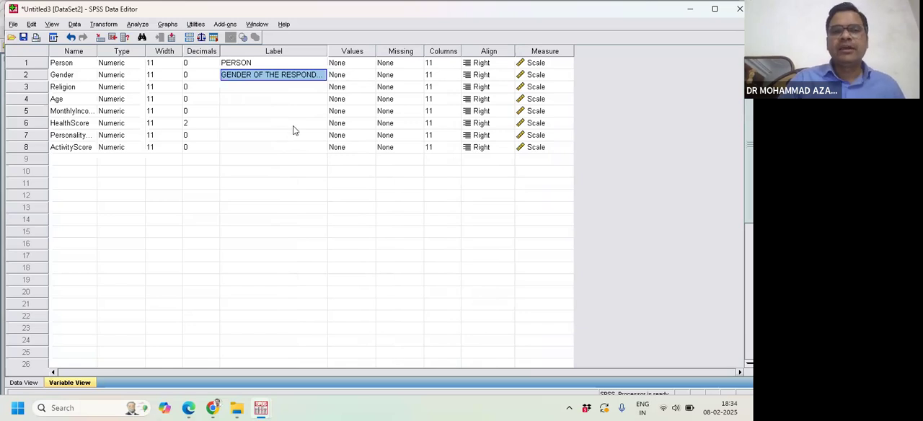
- Check the cases in Data View, then reopen the workshop data in excel workbook from the BDA_Talk__2025- Copy folder
left_click(24, 383)
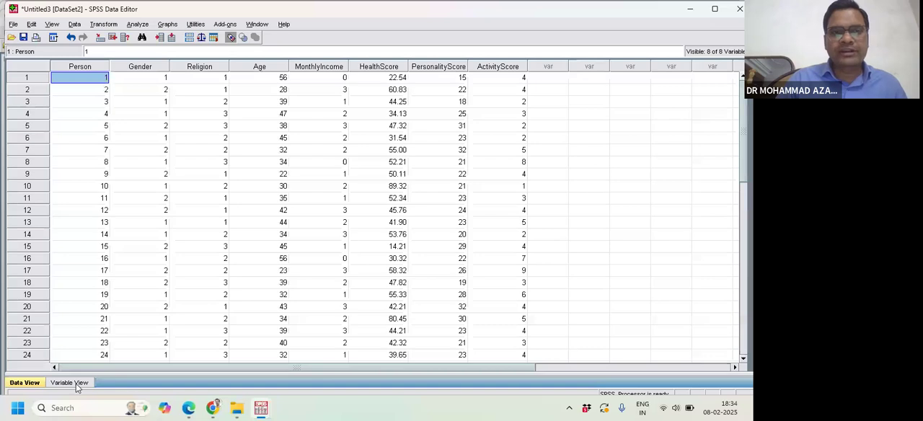
left_click(75, 382)
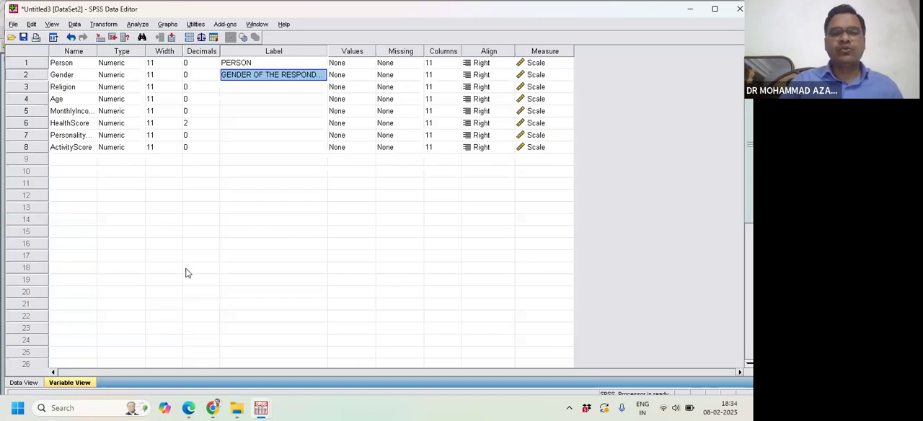
mouse_move(237, 403)
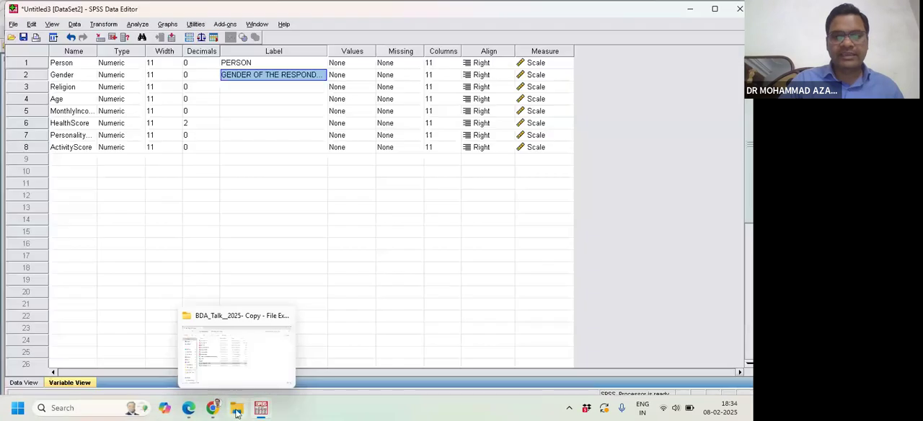
left_click(239, 355)
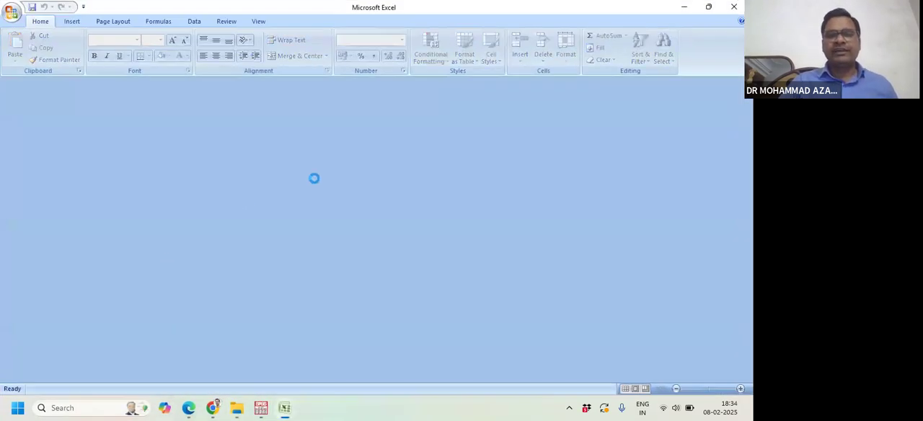
- Examine the data columns in Sheet1 of the workbook, especially the codes used for Gender and Religion
scroll(445, 155, "down", 2)
scroll(444, 155, "up", 2)
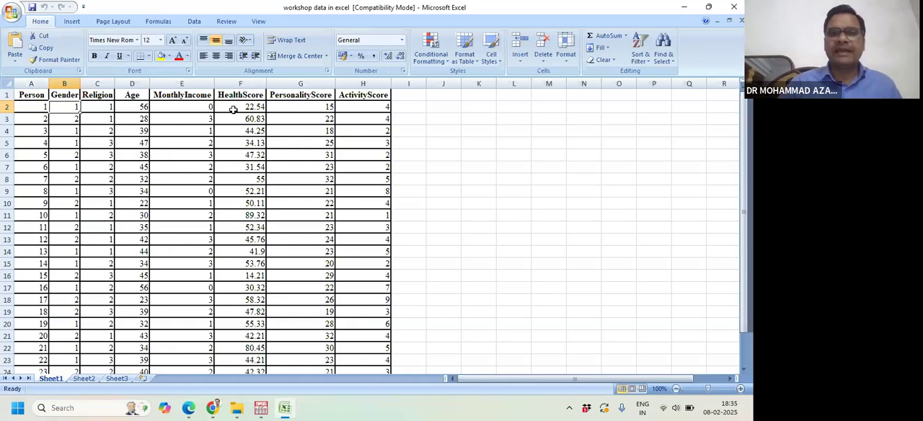
scroll(442, 171, "down", 1)
scroll(449, 171, "up", 1)
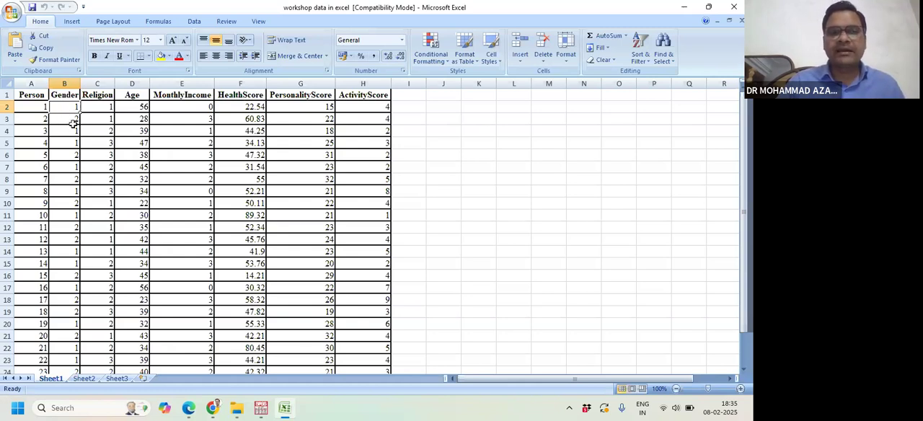
left_click(110, 108)
left_click(108, 131)
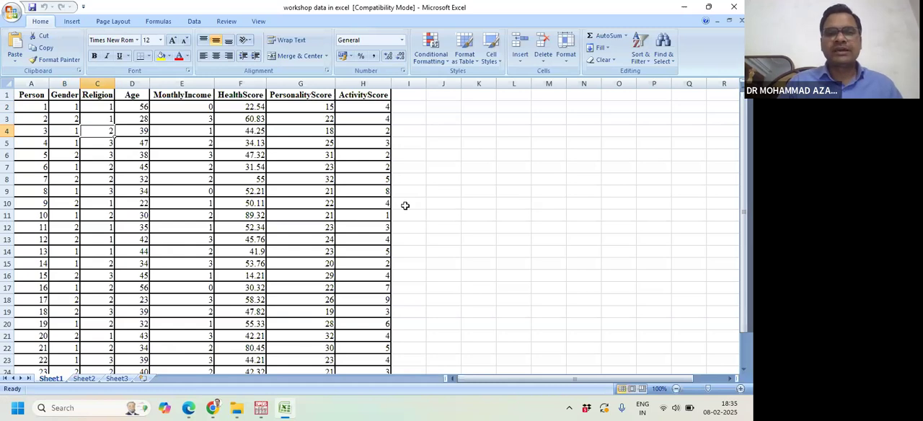
left_click(67, 95)
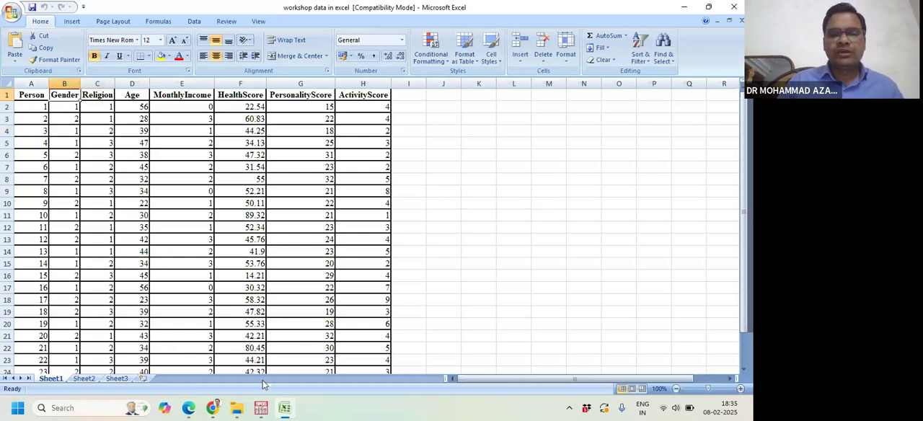
- Switch back to the SPSS dataset Untitled3 [DataSet2] and look at the value label definitions for Gender without changing them
mouse_move(258, 412)
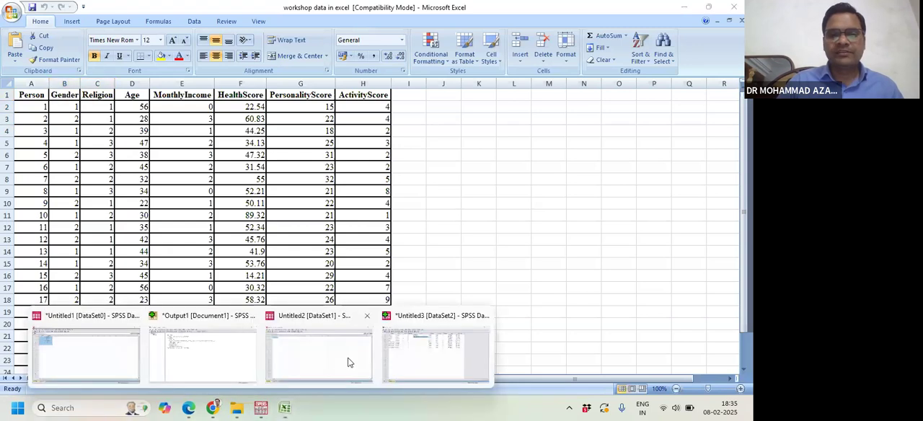
left_click(433, 367)
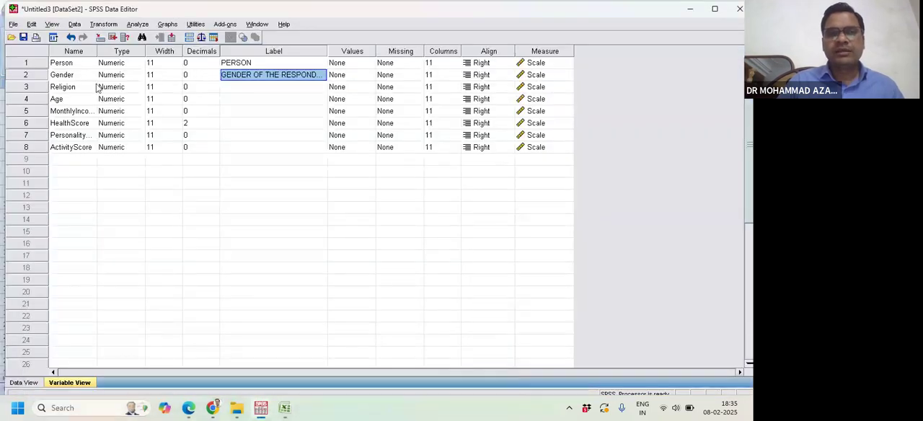
left_click(75, 76)
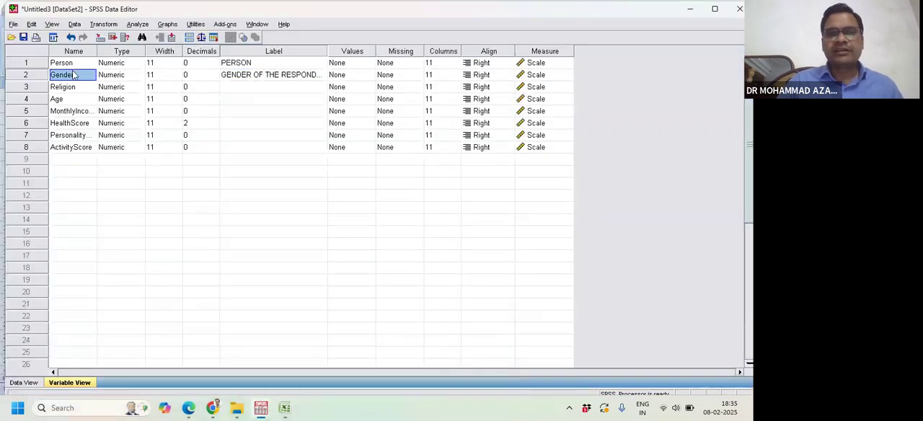
left_click(369, 78)
left_click(368, 76)
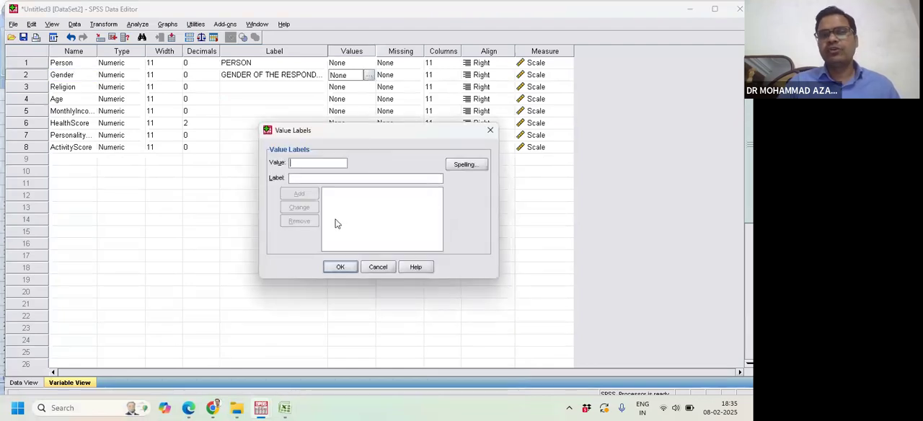
left_click(490, 130)
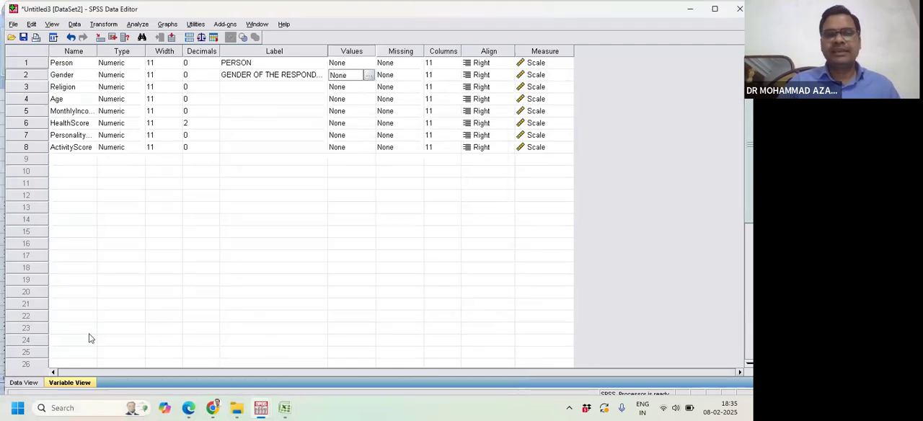
- Turn off the display of value labels for the cases in Data View
left_click(24, 383)
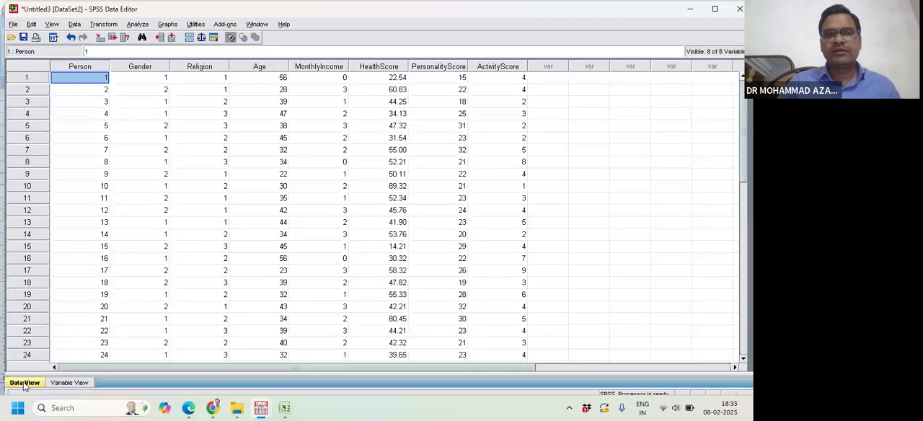
left_click(231, 39)
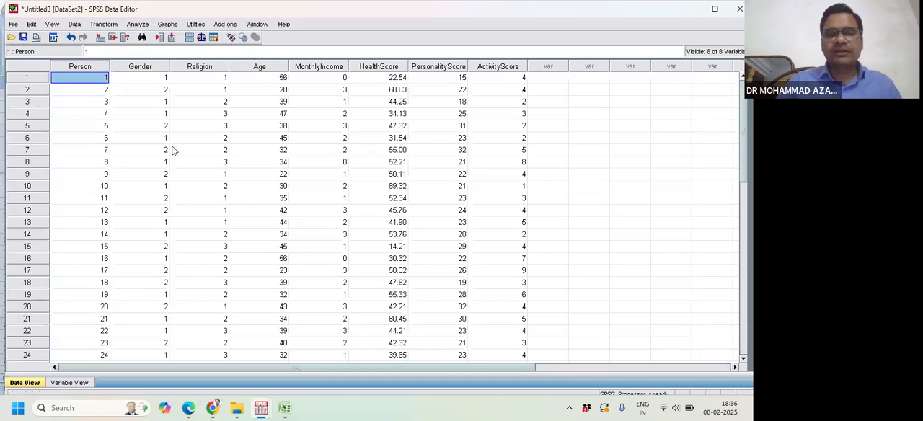
mouse_move(260, 408)
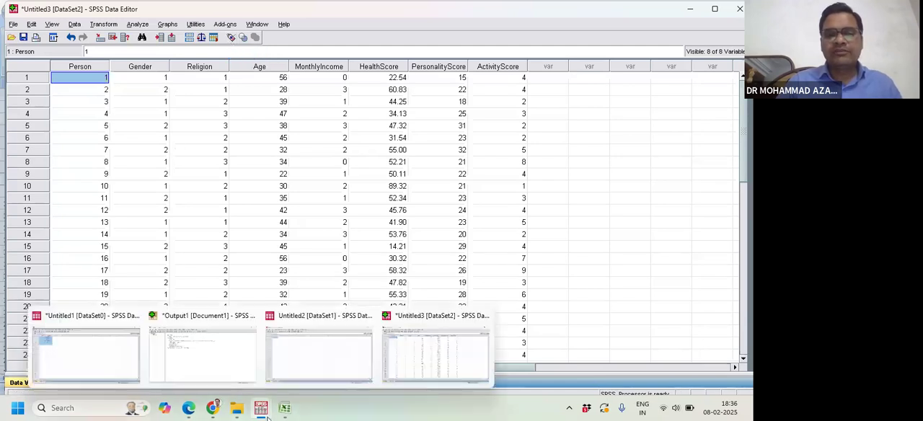
left_click(423, 354)
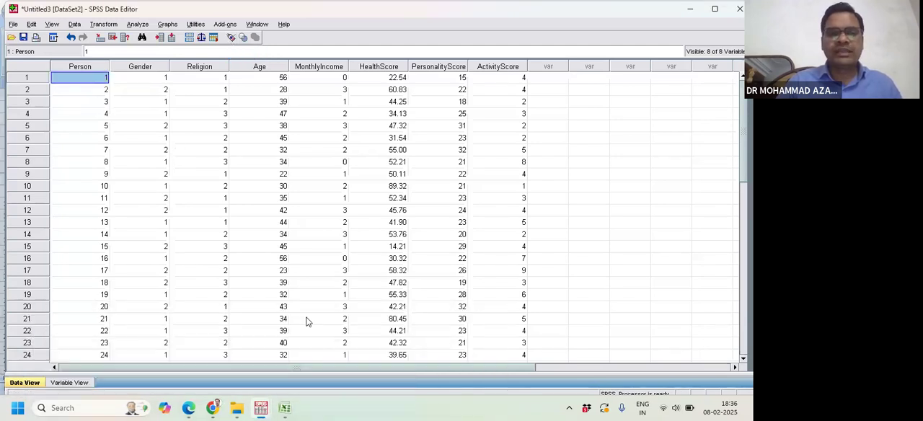
- Add the value label 1 = MALE to the Gender variable in Variable View
left_click(64, 384)
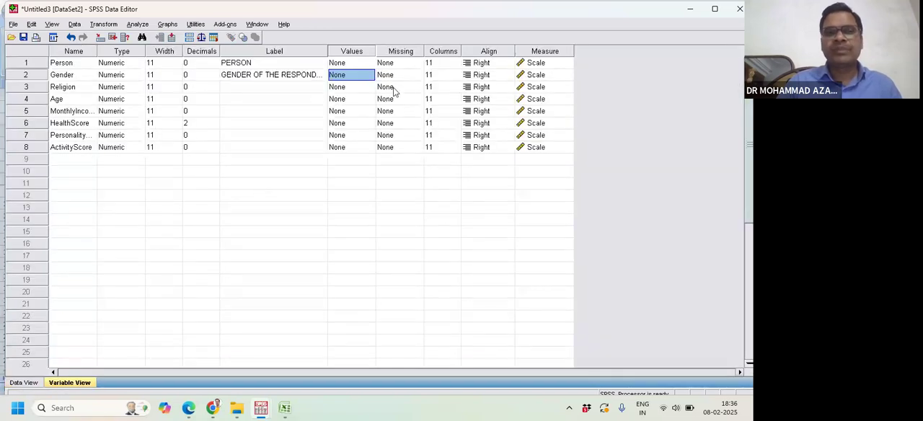
left_click(368, 76)
left_click(369, 77)
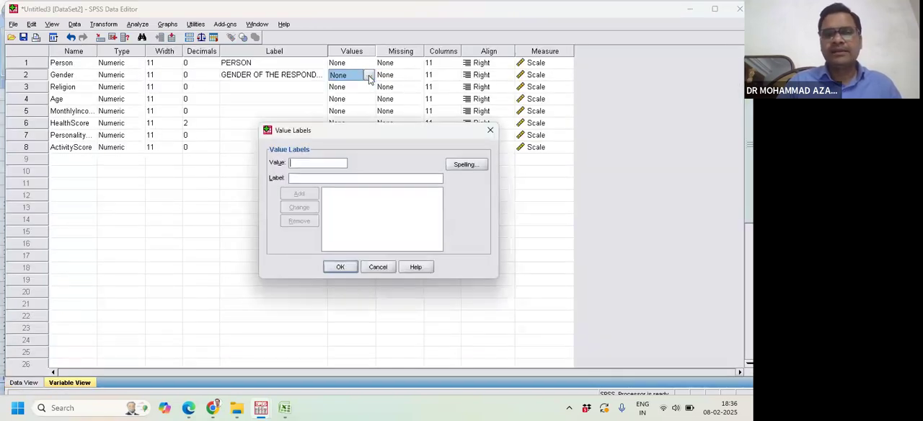
type("1")
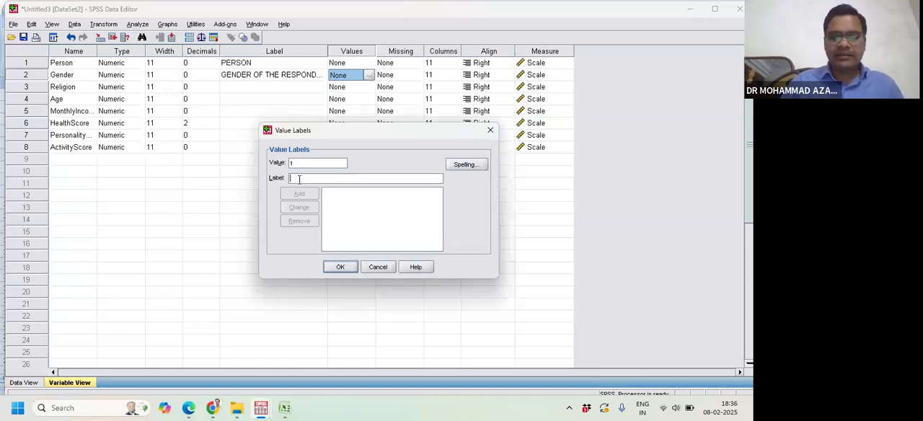
left_click(299, 178)
type("MALE")
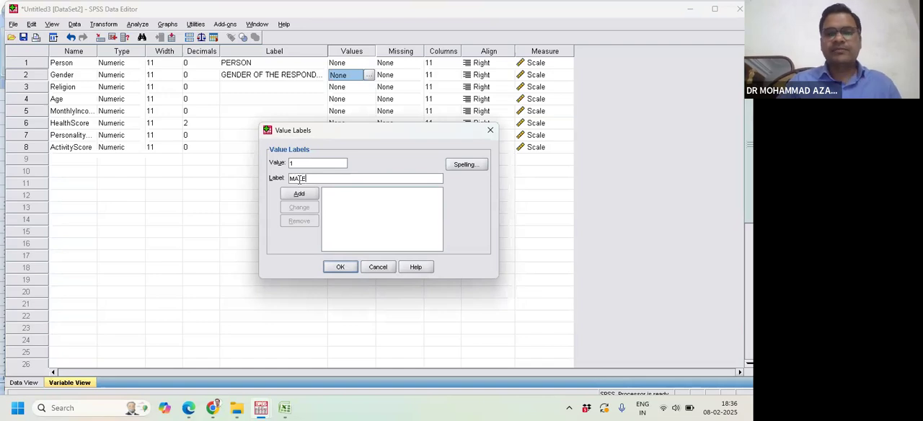
left_click(309, 193)
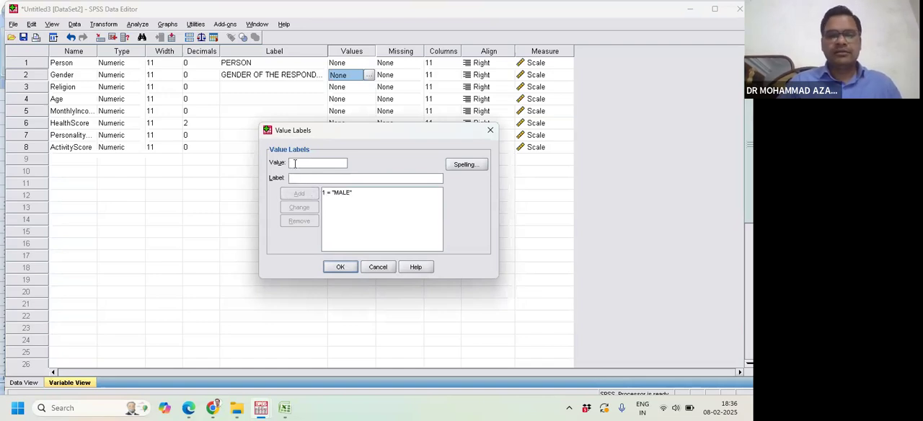
- Add the value label 2 = FEMALE for Gender and apply the value labels
type("2")
left_click(296, 177)
type("FE")
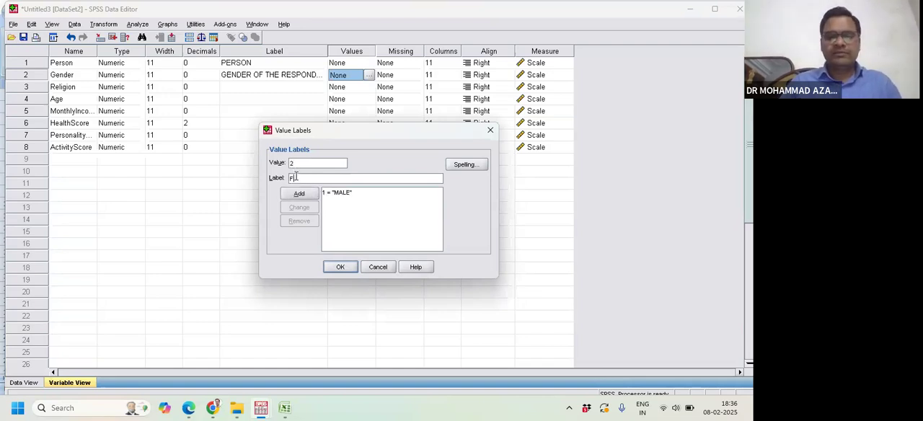
type("MALE")
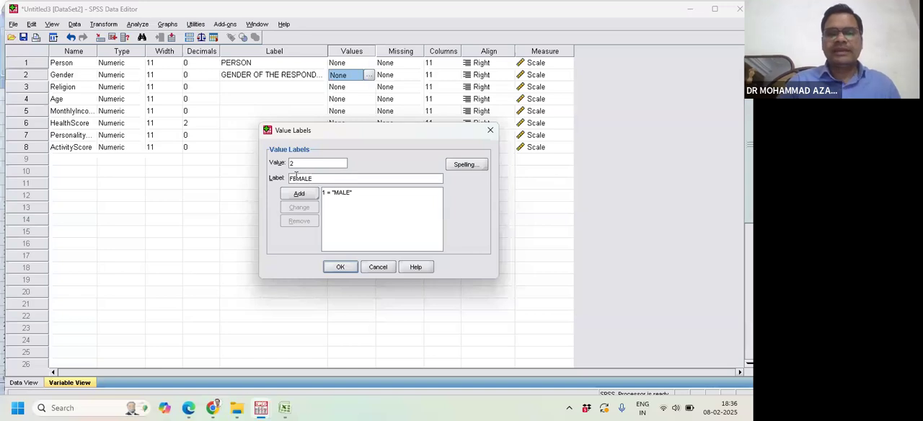
left_click(297, 194)
left_click(338, 267)
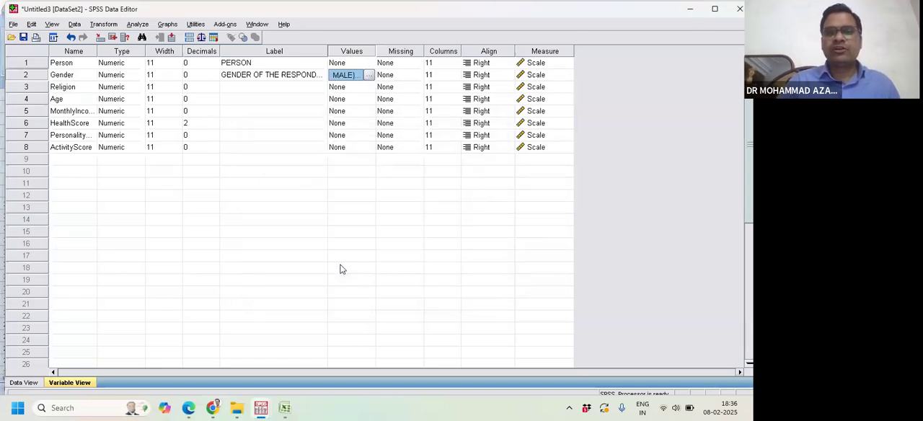
- Review the value labels defined for the Gender variable
left_click(61, 77)
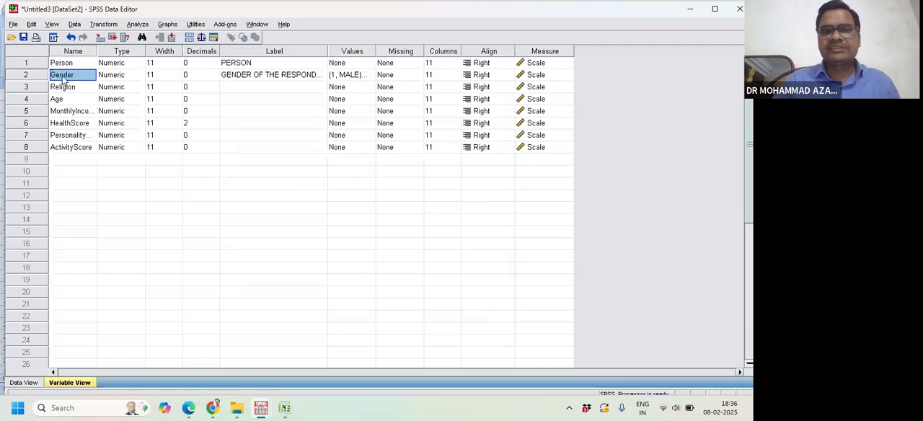
left_click(364, 76)
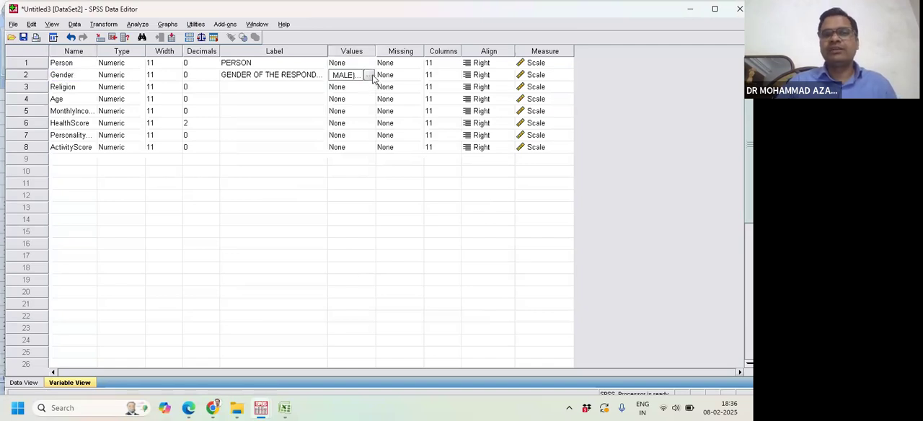
left_click(369, 75)
left_click(349, 269)
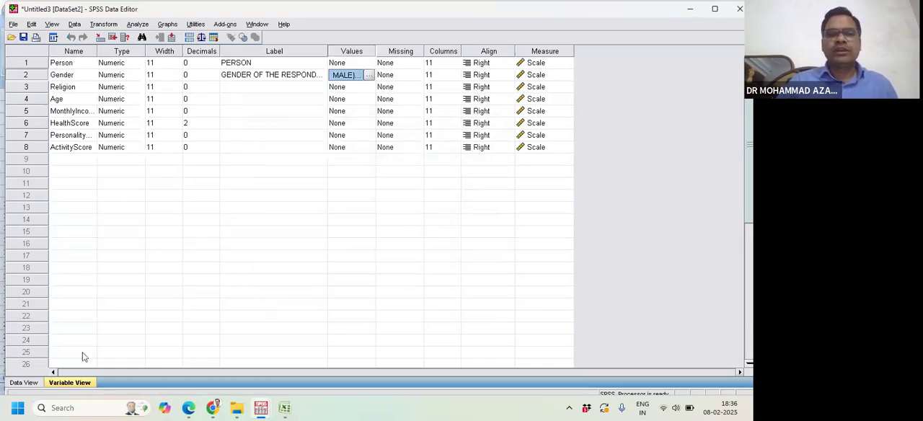
- Toggle the value label display in Data View to compare Gender codes with labels, leave labels on, and return to Variable View
left_click(23, 383)
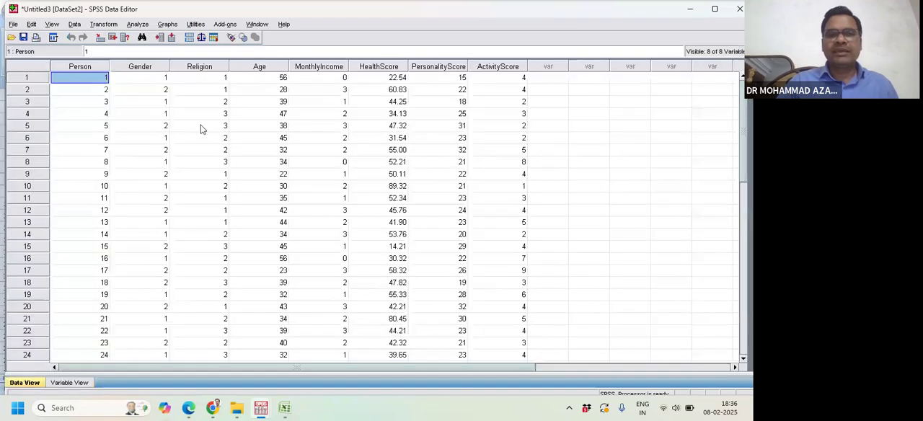
left_click(231, 38)
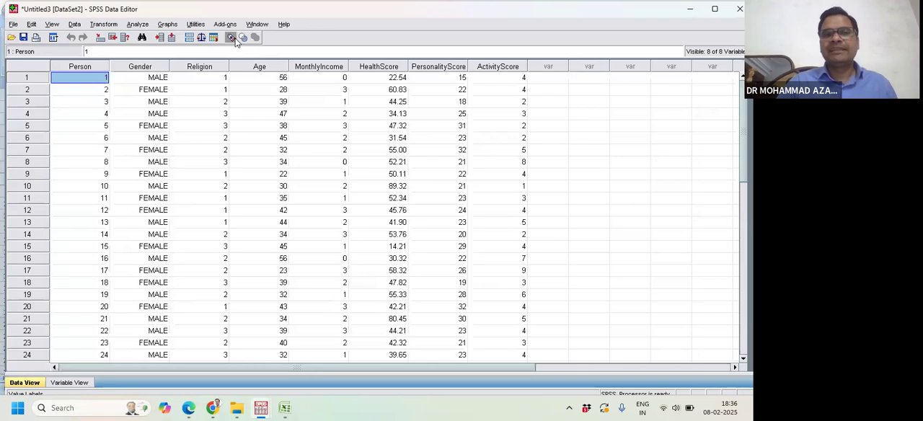
left_click(231, 38)
left_click(233, 39)
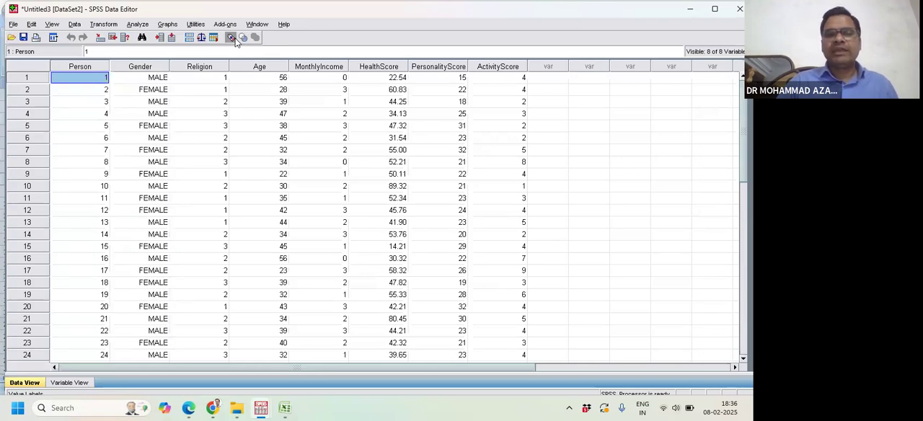
left_click(232, 39)
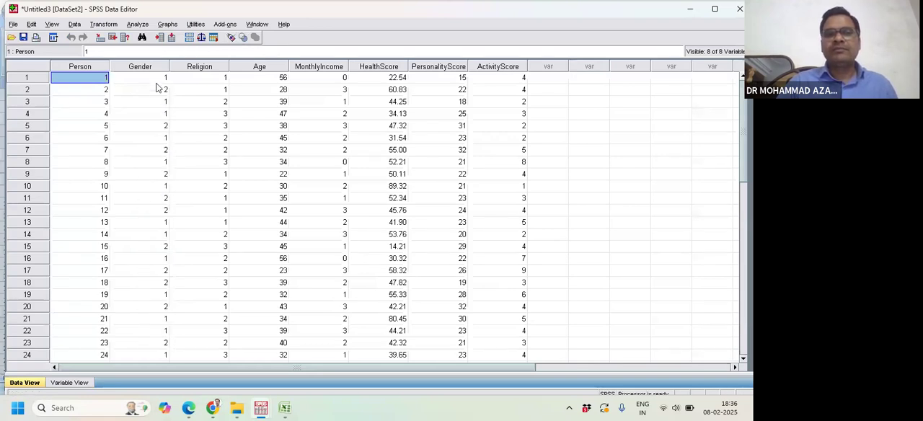
left_click(231, 38)
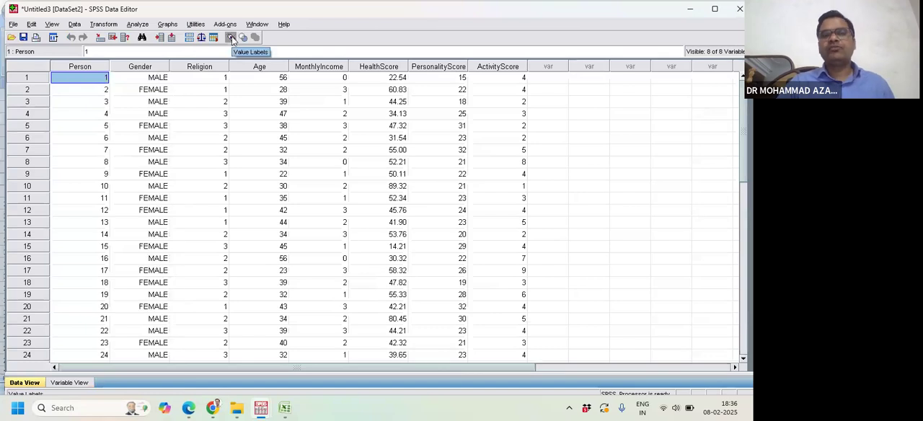
left_click(82, 382)
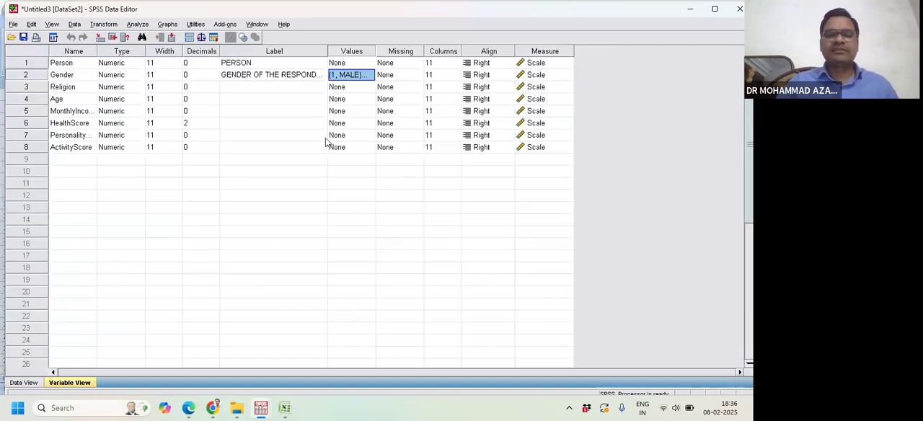
- Set the Open Data dialog to Excel (*.xls, *.xlsx, *.xlsm) files on the Desktop, and dismiss it without opening a file
mouse_move(288, 407)
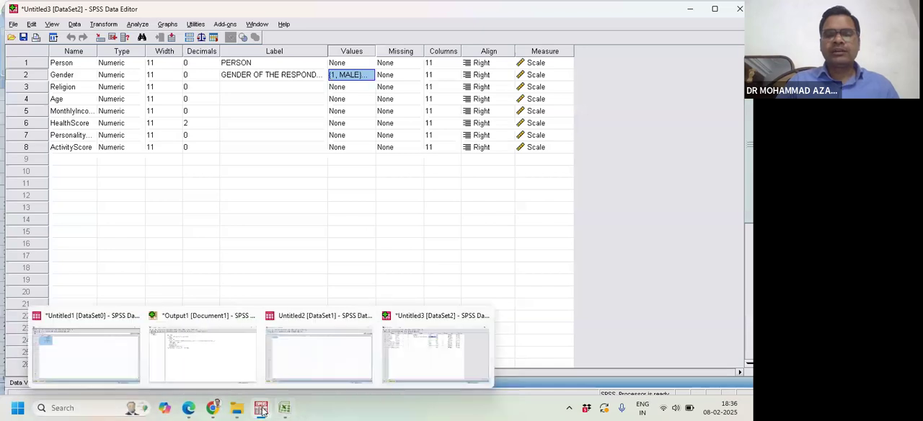
left_click(400, 360)
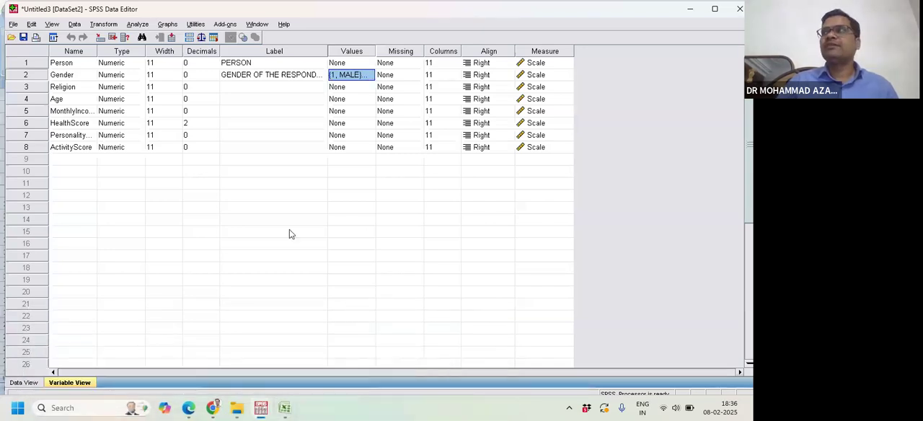
left_click(13, 24)
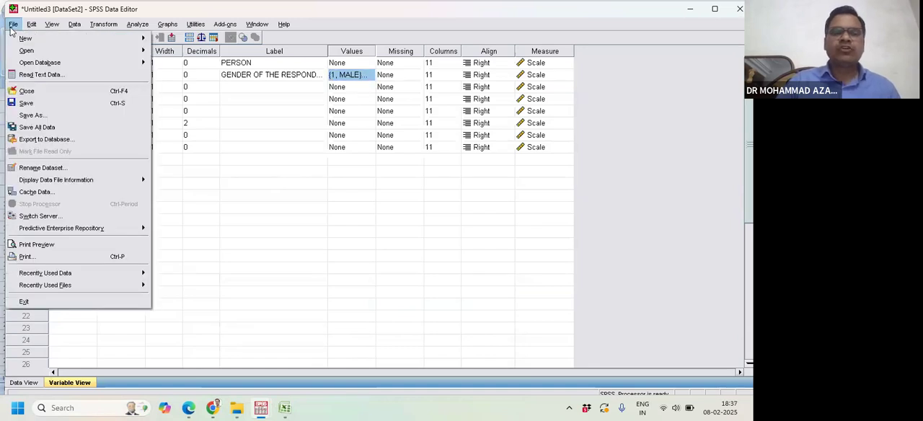
mouse_move(139, 50)
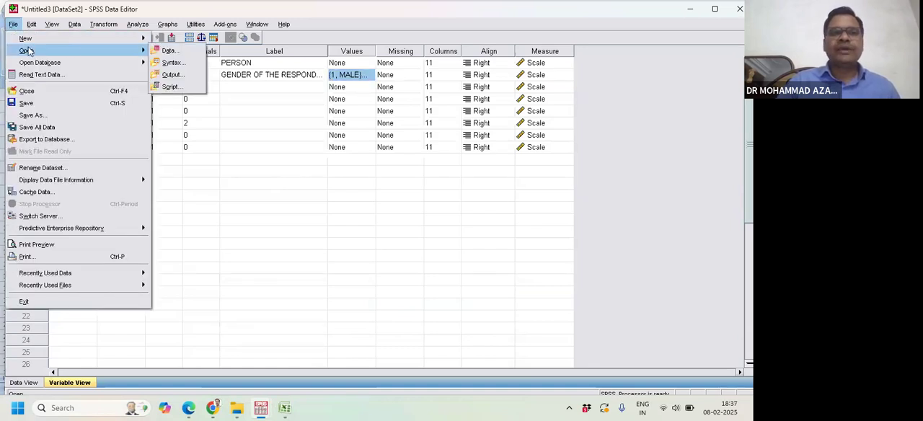
left_click(170, 51)
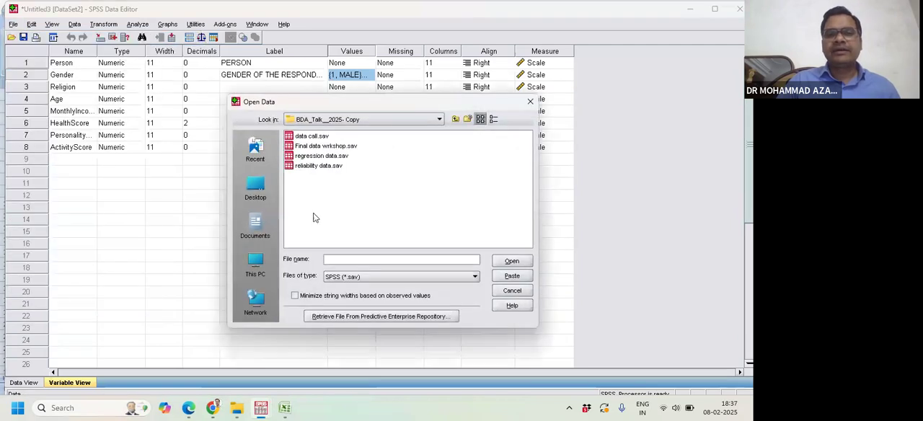
left_click(265, 198)
left_click(384, 278)
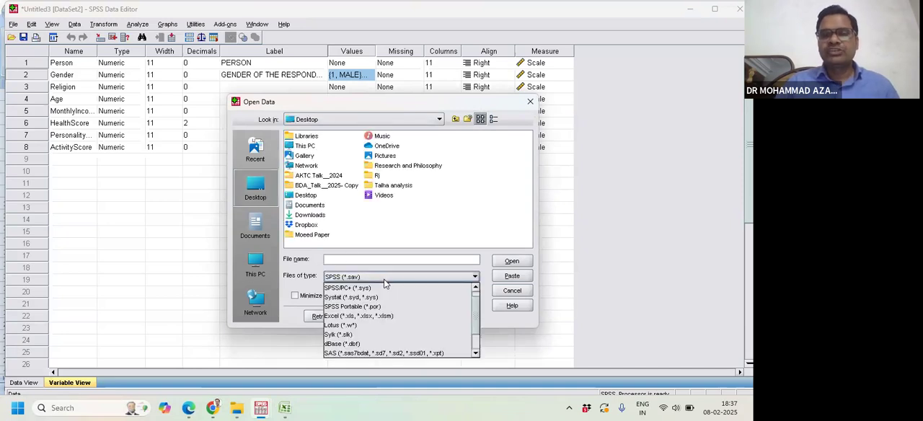
left_click(376, 315)
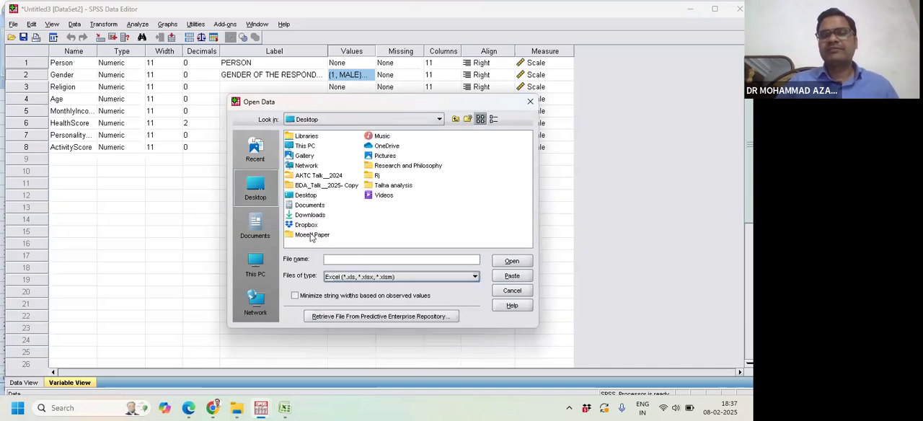
left_click(530, 103)
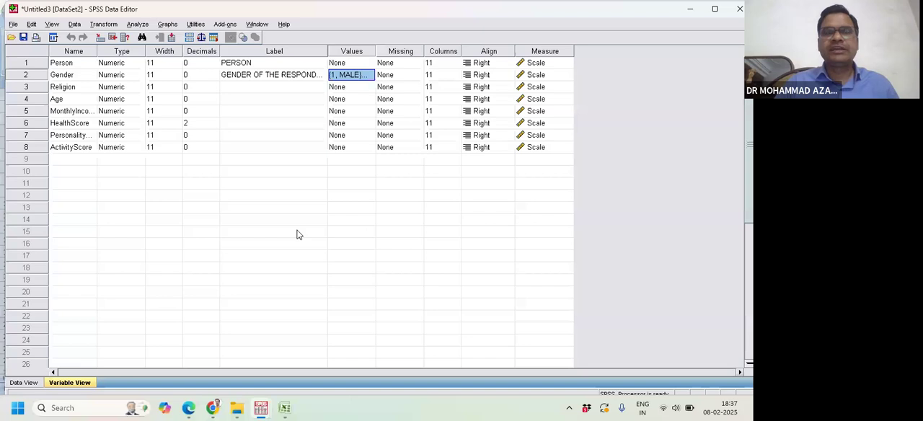
- Switch to BDA Talk_2025.pdf in Microsoft Edge and show the Data Screening page in full screen
left_click(285, 408)
mouse_move(261, 408)
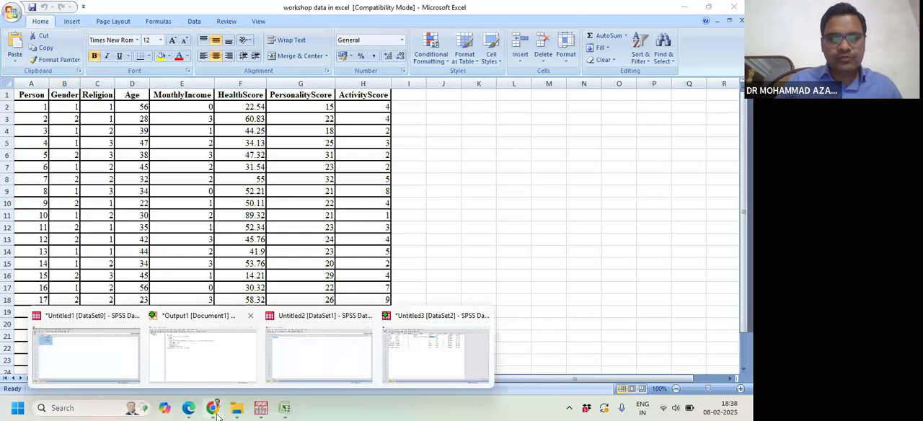
left_click(188, 408)
scroll(343, 280, "down", 10)
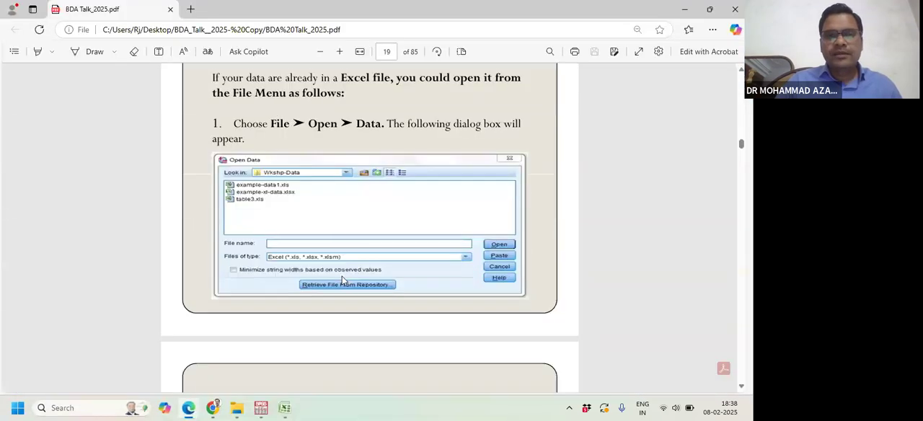
scroll(342, 281, "down", 3)
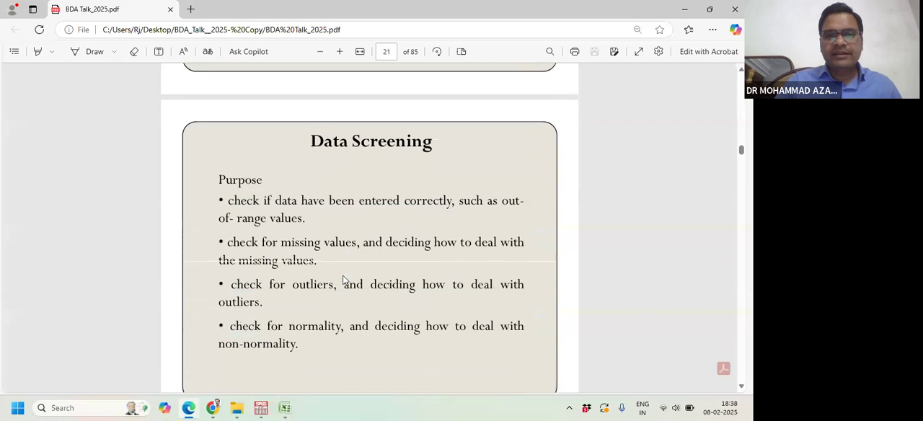
left_click(638, 51)
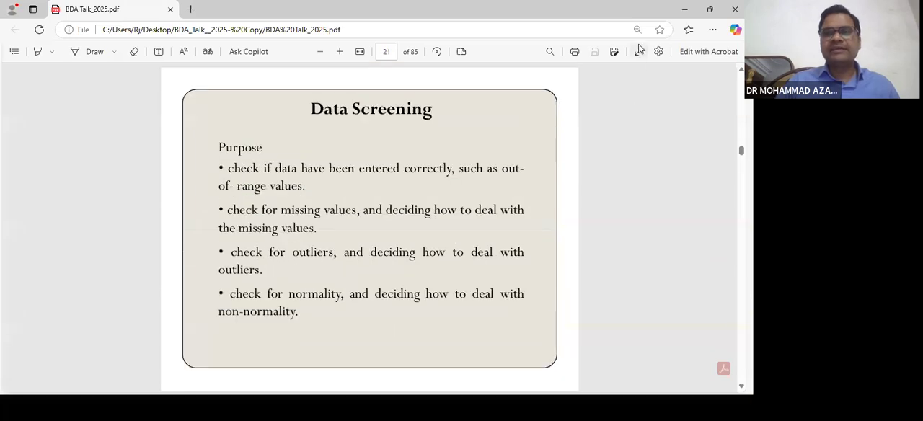
key("Left")
key("Right")
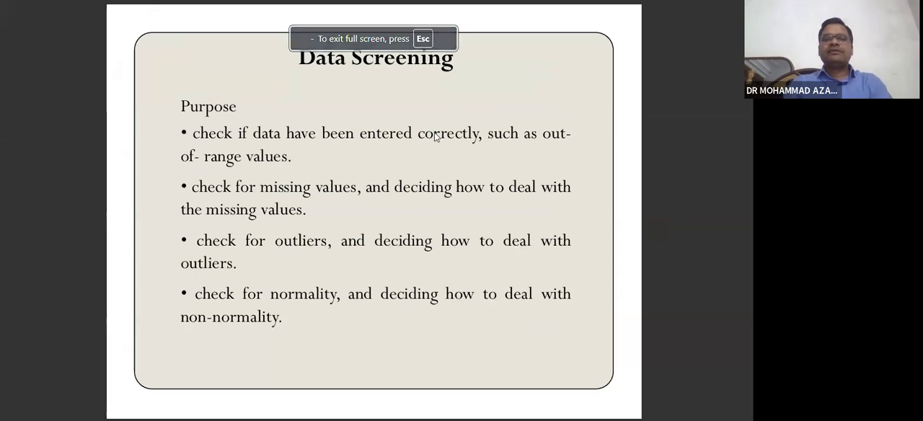
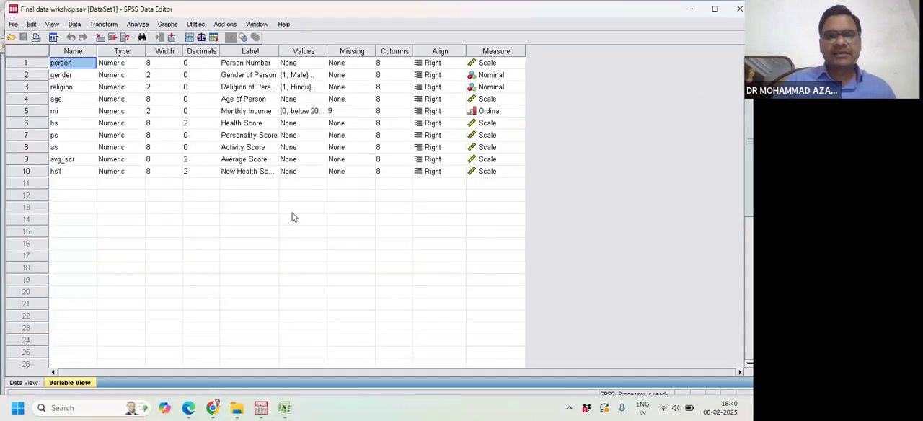
- Compare the workshop records in Data View with the variable definitions in Variable View, and return to Data View
left_click(25, 382)
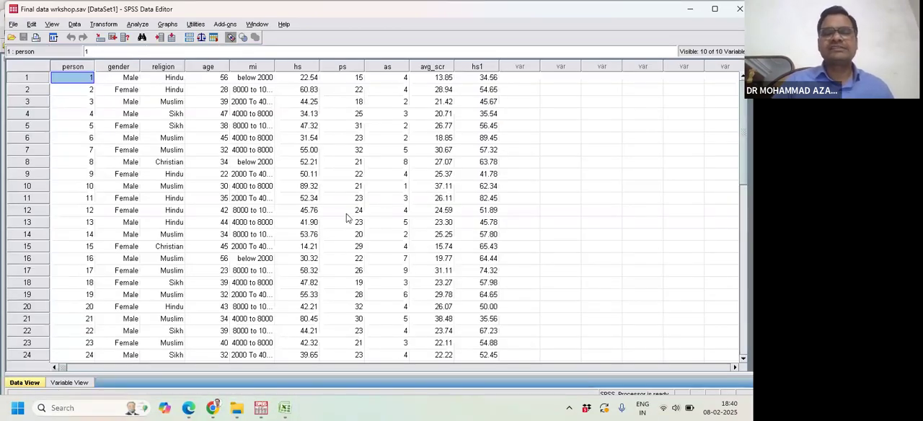
scroll(333, 186, "down", 1)
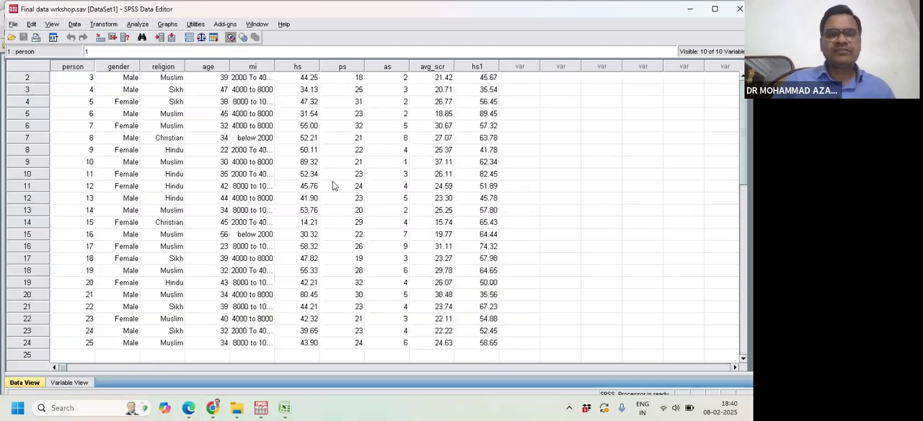
left_click(83, 383)
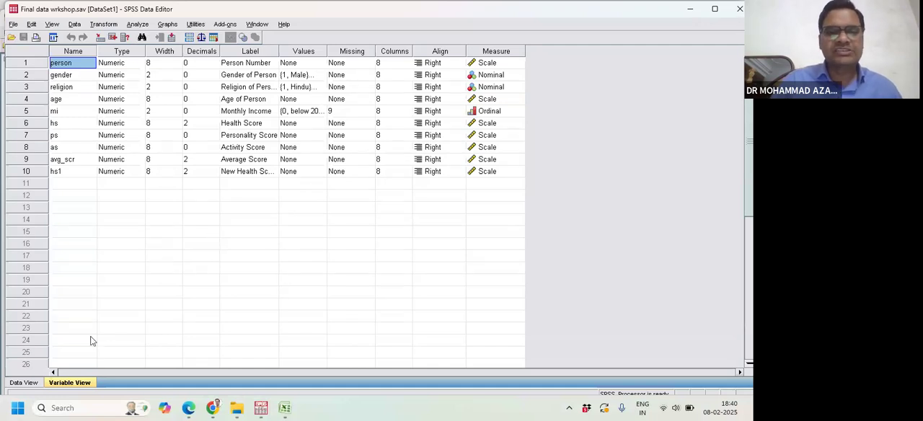
left_click(24, 383)
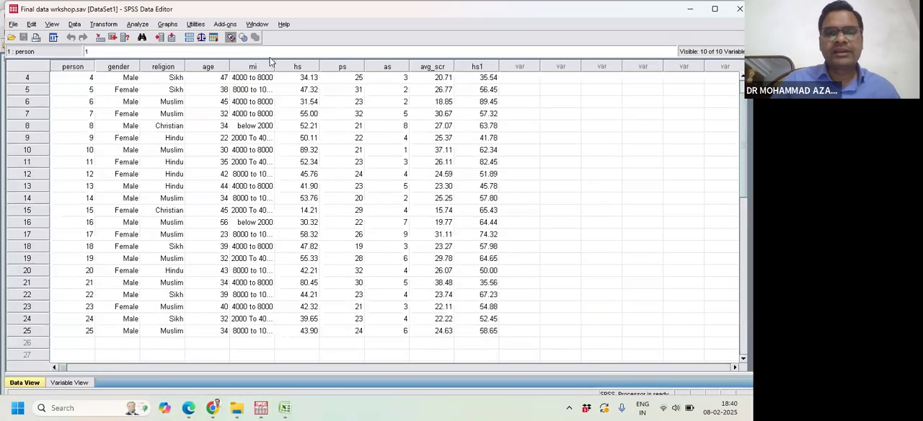
- Toggle the value label display several times, leave labels on, and return to the first records of the dataset
left_click(231, 38)
left_click(231, 38)
left_click(230, 38)
left_click(231, 37)
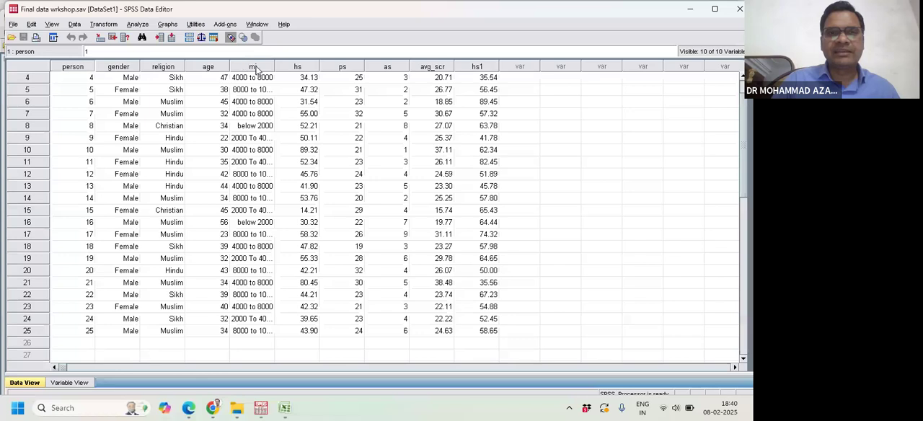
left_click(231, 37)
left_click(231, 38)
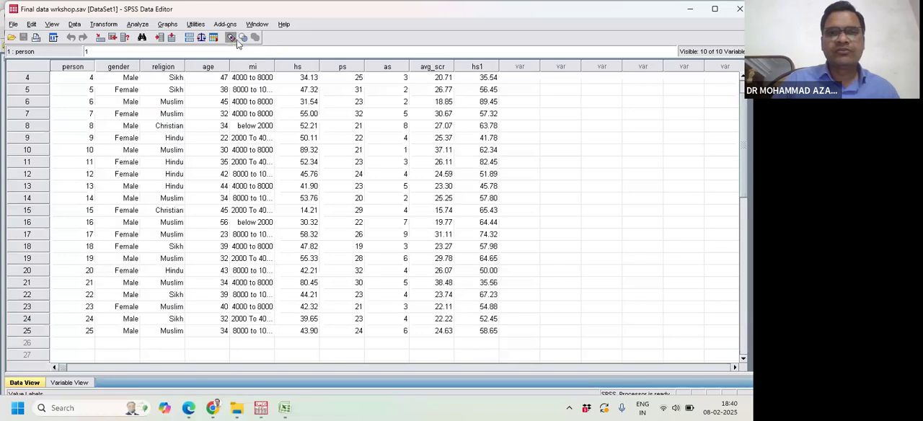
scroll(268, 136, "up", 1)
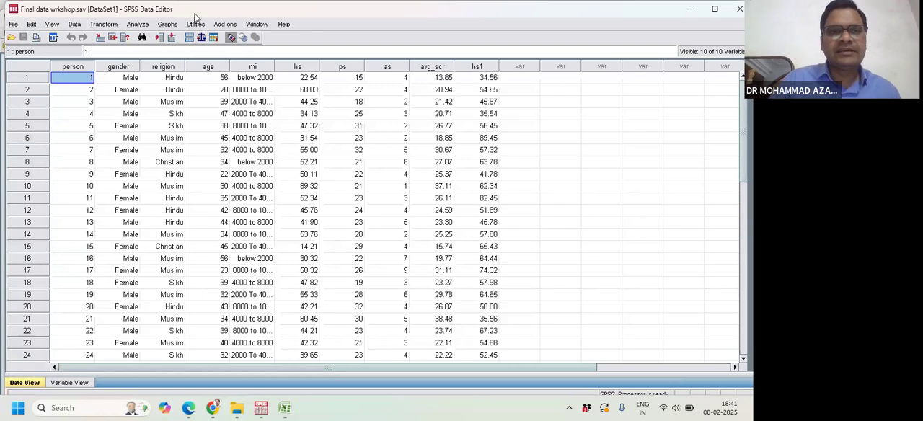
left_click(138, 26)
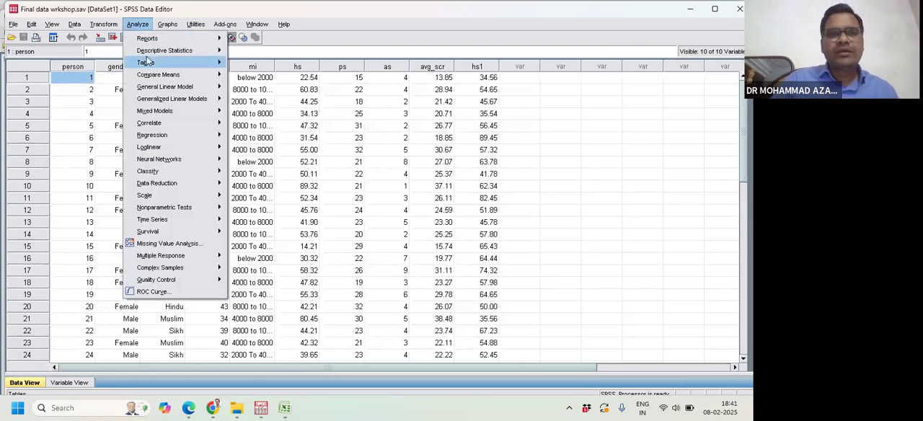
mouse_move(184, 50)
left_click(254, 51)
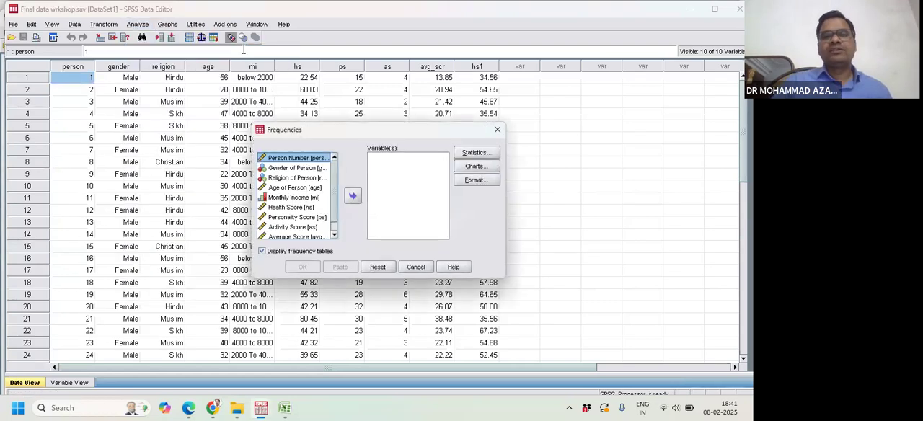
left_click(497, 130)
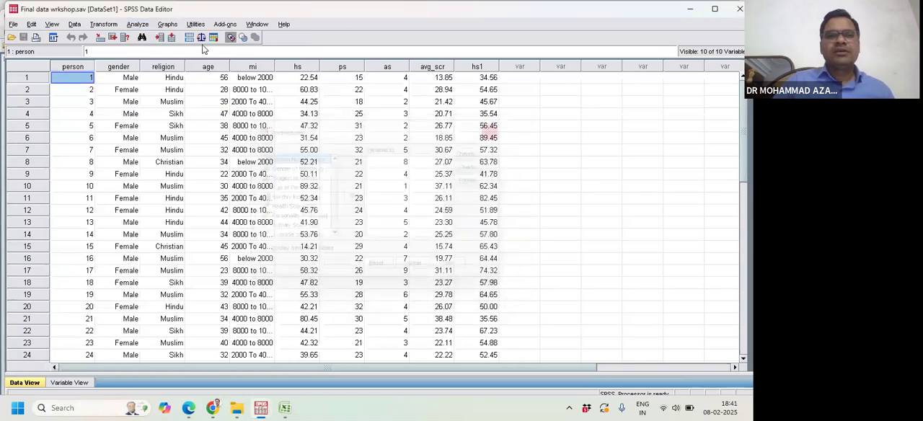
- Set up a Frequencies analysis with Health Score, Age of Person and Religion of Person as variables
left_click(135, 27)
mouse_move(168, 52)
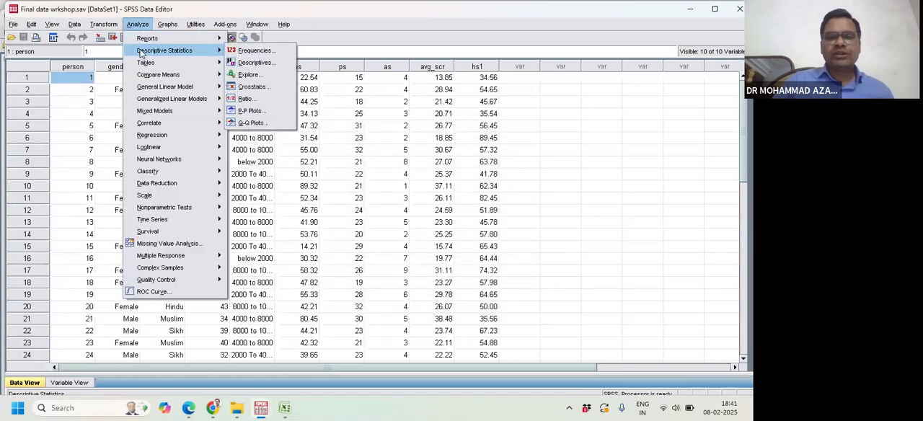
left_click(254, 51)
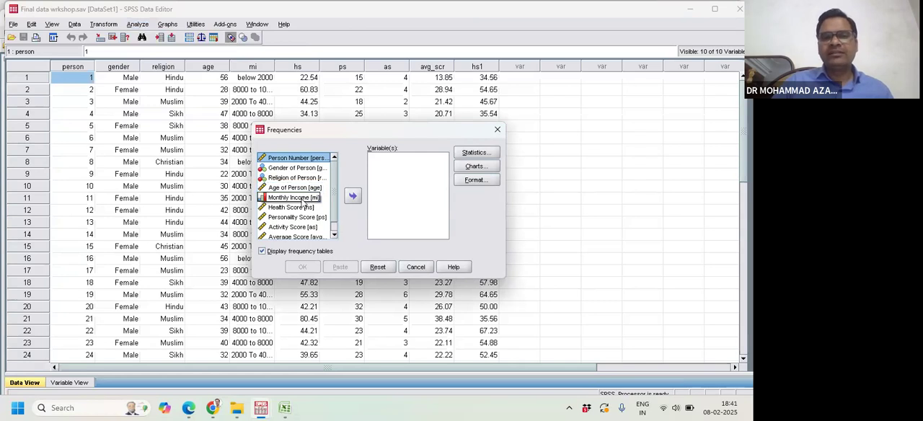
left_click(301, 208)
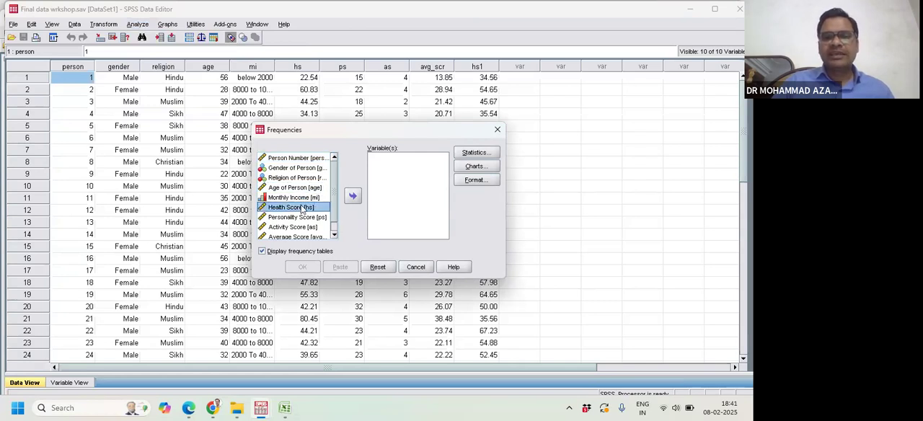
left_click(352, 195)
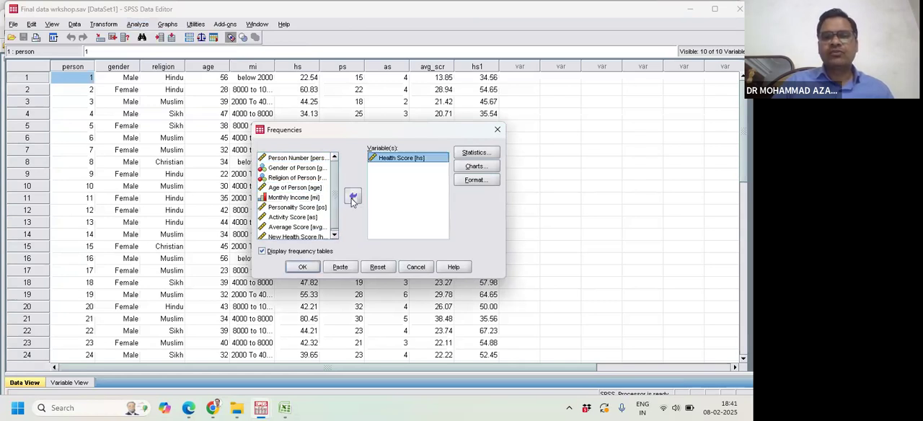
left_click(294, 187)
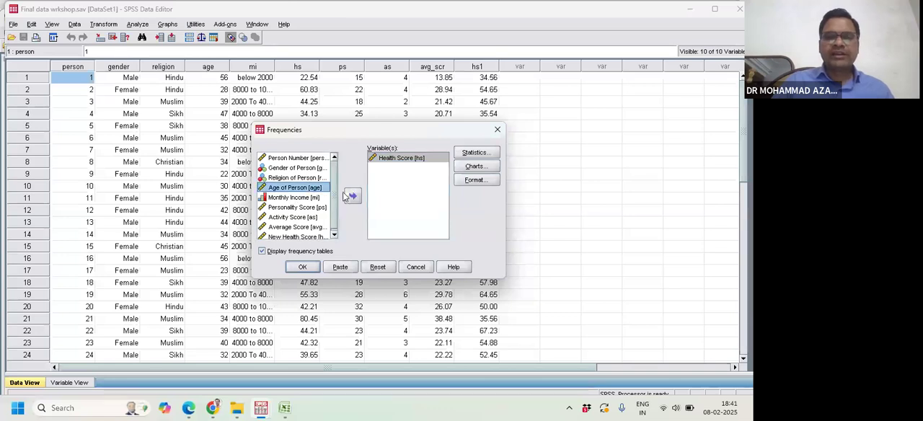
left_click(351, 196)
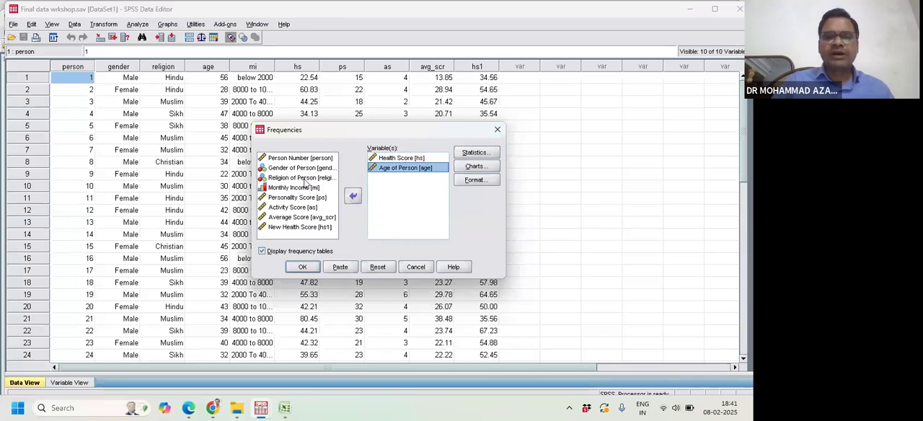
left_click(303, 178)
left_click(352, 196)
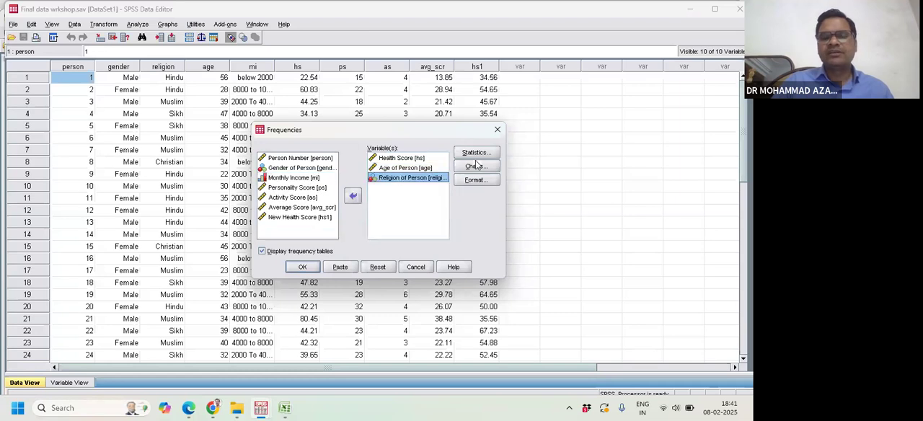
- Request mean, sum, standard deviation, S.E. mean, skewness and kurtosis as the Frequencies statistics
left_click(475, 153)
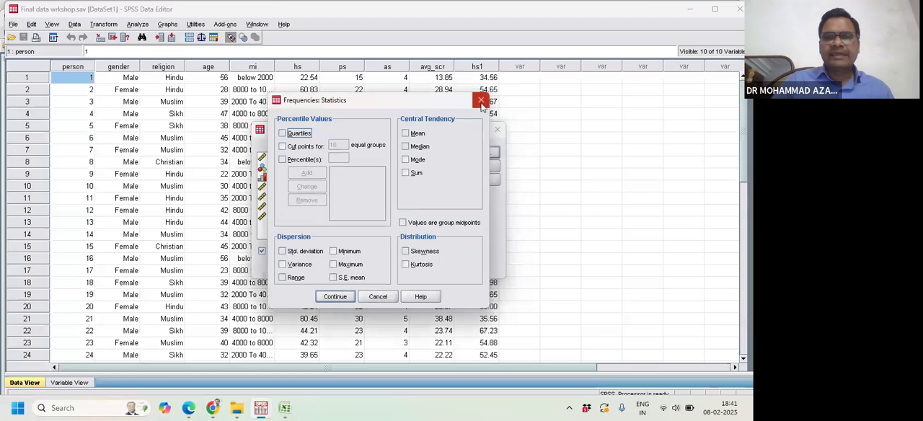
left_click(481, 101)
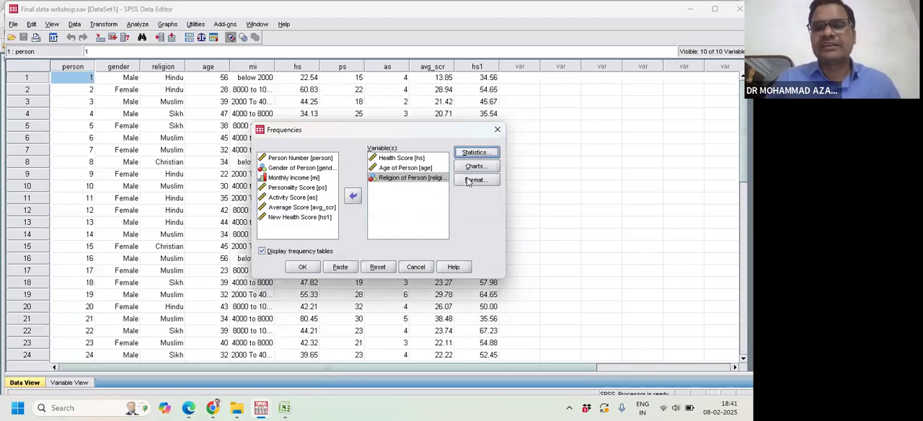
left_click(475, 152)
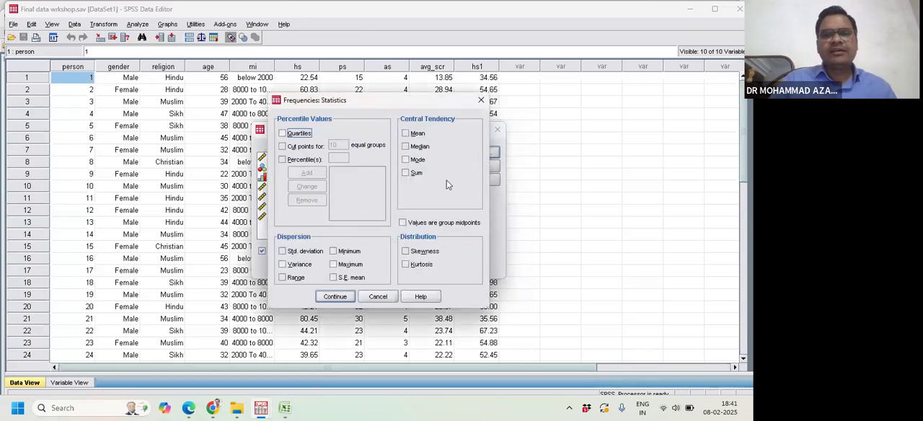
left_click(406, 133)
left_click(406, 173)
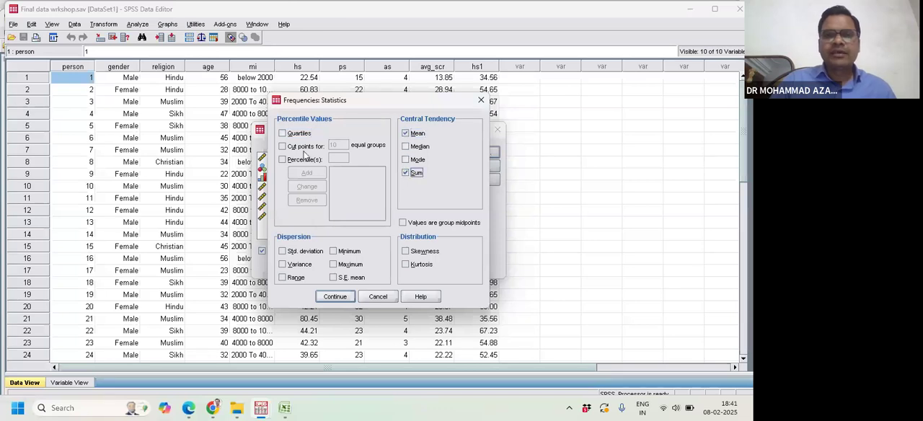
left_click(406, 251)
left_click(405, 265)
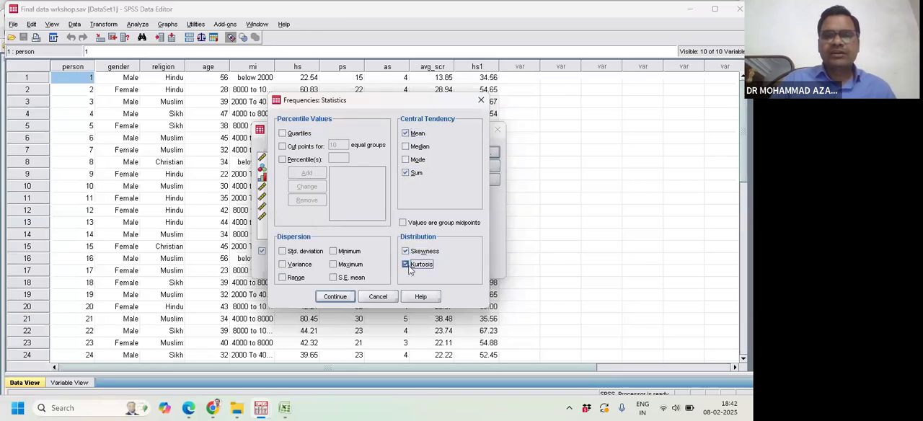
left_click(282, 252)
left_click(334, 278)
left_click(335, 296)
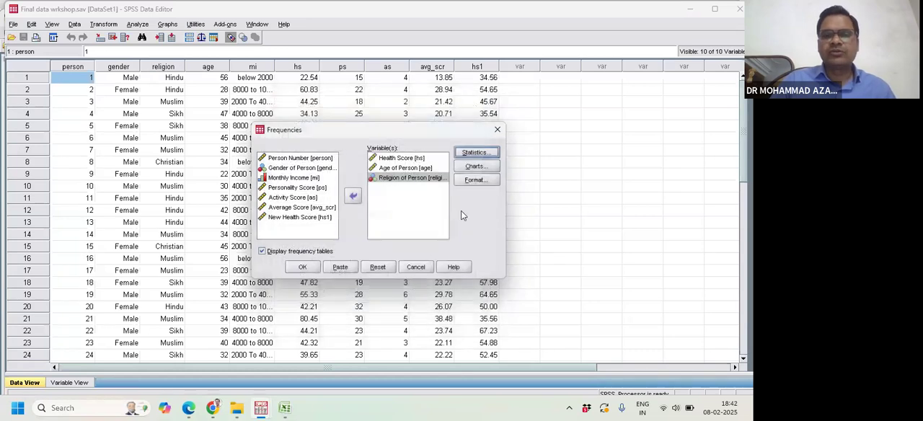
- Keep the chart type at None and run the Frequencies analysis
left_click(460, 168)
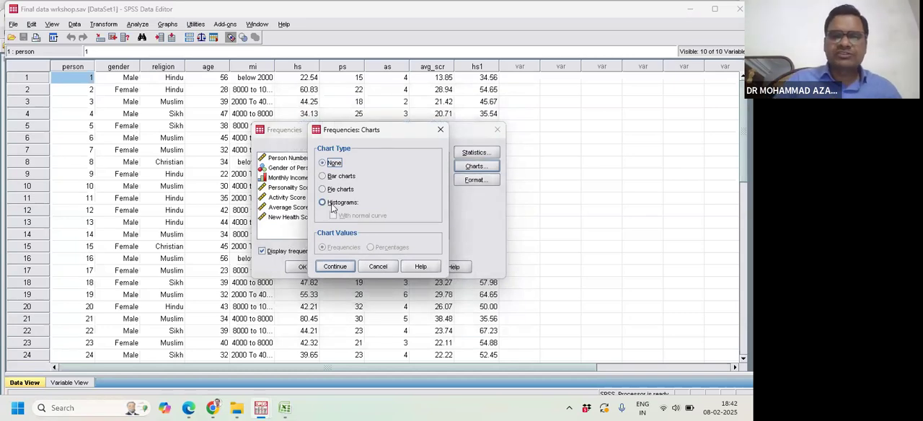
left_click(343, 267)
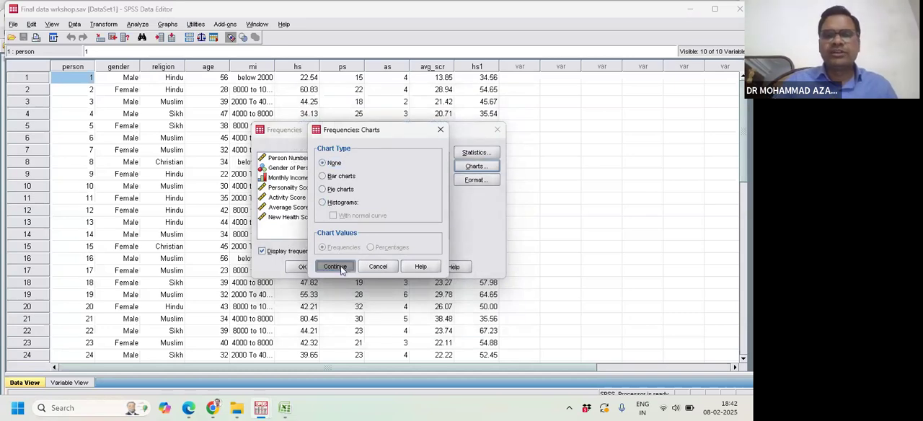
left_click(307, 268)
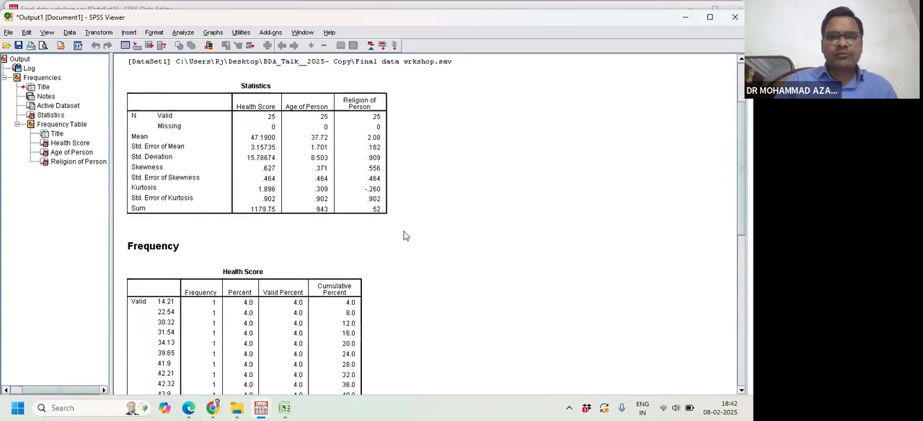
- Review the Statistics table and the start of the frequency tables in the SPSS Viewer output
scroll(413, 222, "down", 2)
scroll(413, 220, "up", 4)
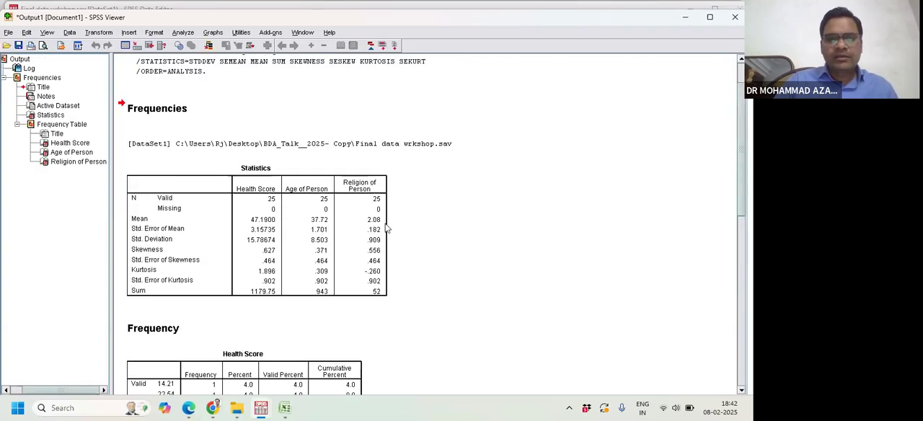
scroll(385, 224, "down", 1)
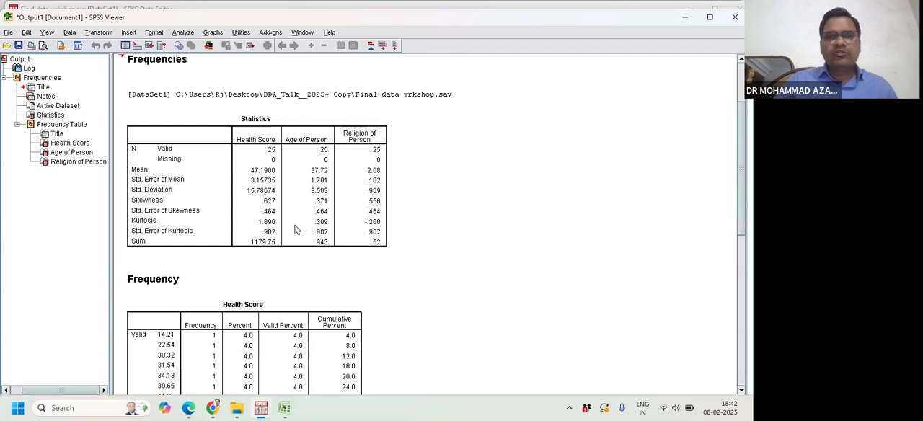
scroll(296, 229, "up", 1)
scroll(296, 229, "up", 1)
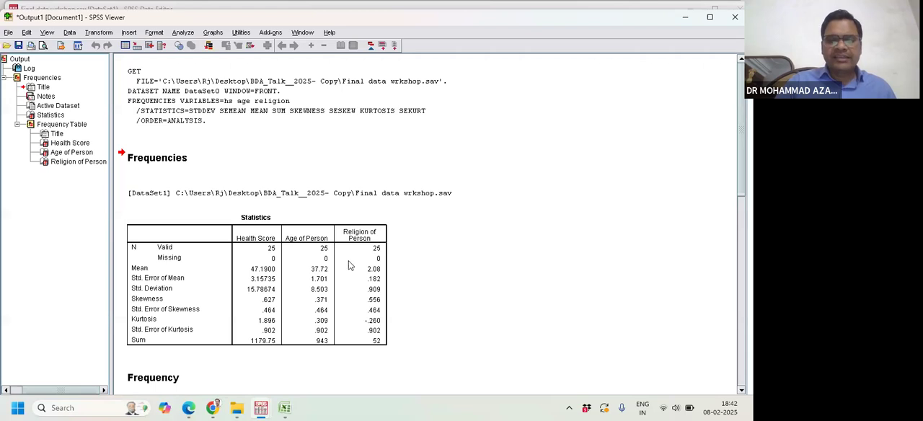
- Return to the Final data wrkshop.sav Data Editor and select the whole row of case 25
mouse_move(263, 409)
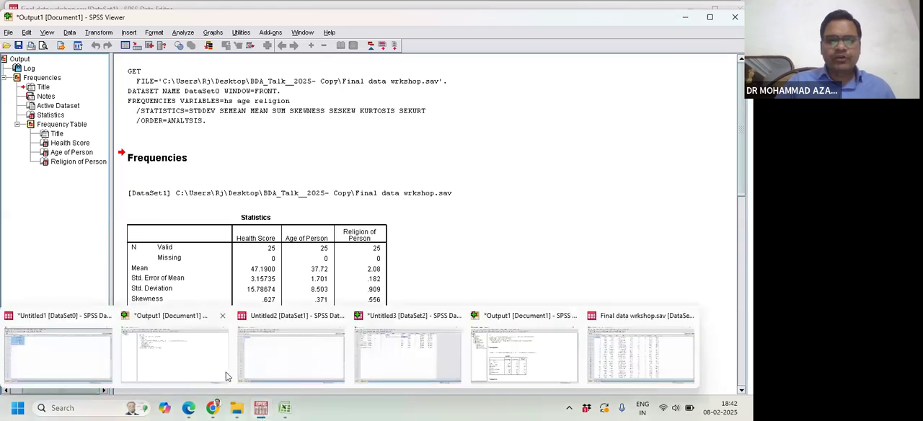
left_click(612, 345)
scroll(271, 243, "down", 3)
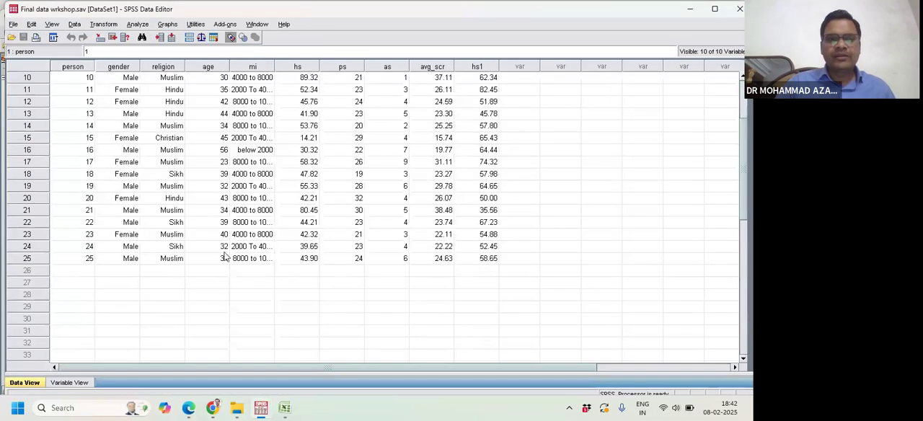
left_click(27, 263)
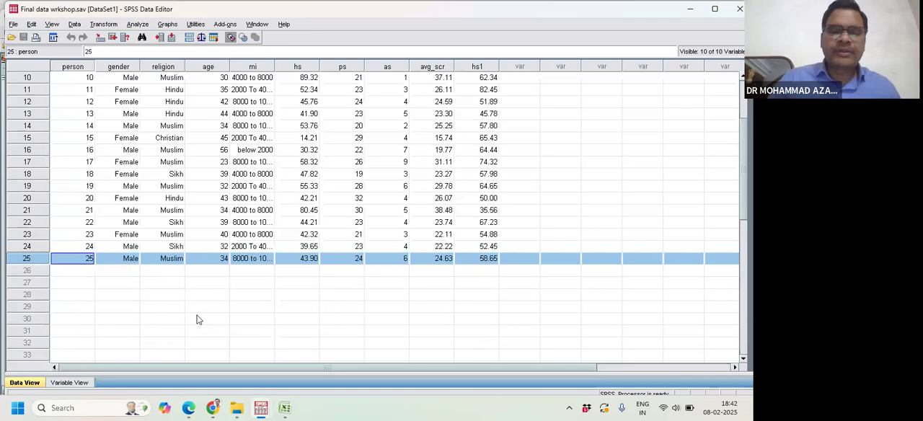
left_click(215, 409)
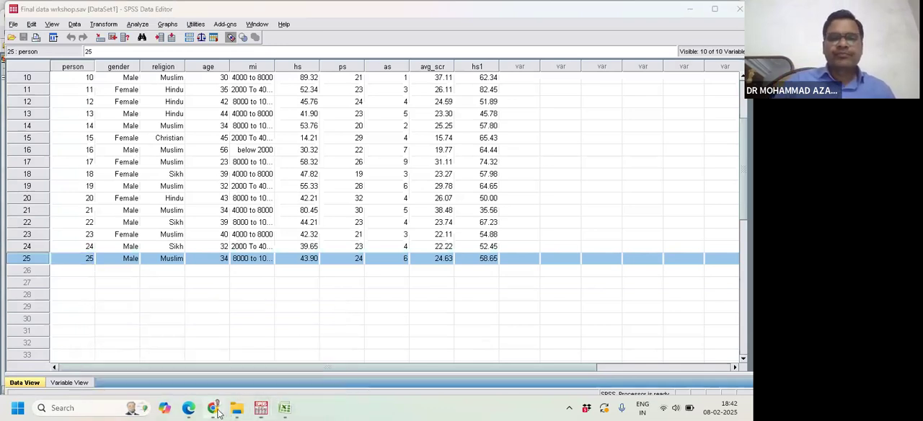
left_click(287, 414)
left_click(263, 411)
left_click(613, 354)
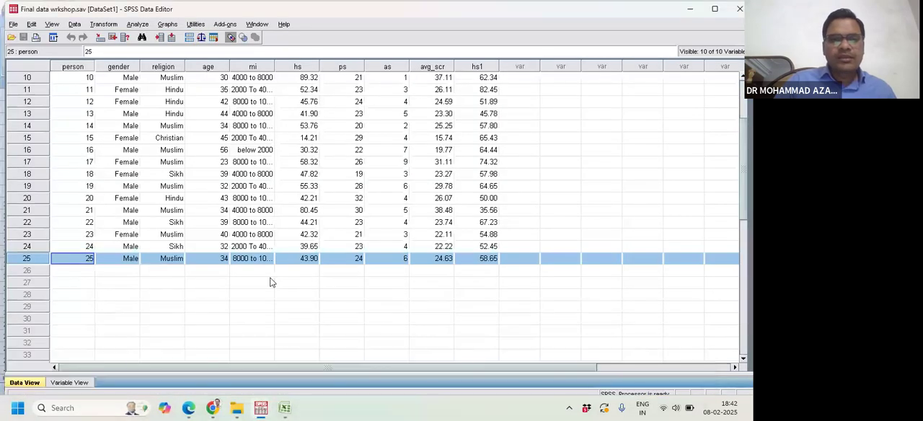
- Return to the Output1 SPSS Viewer and review the Statistics table for health score, age and religion
left_click(253, 23)
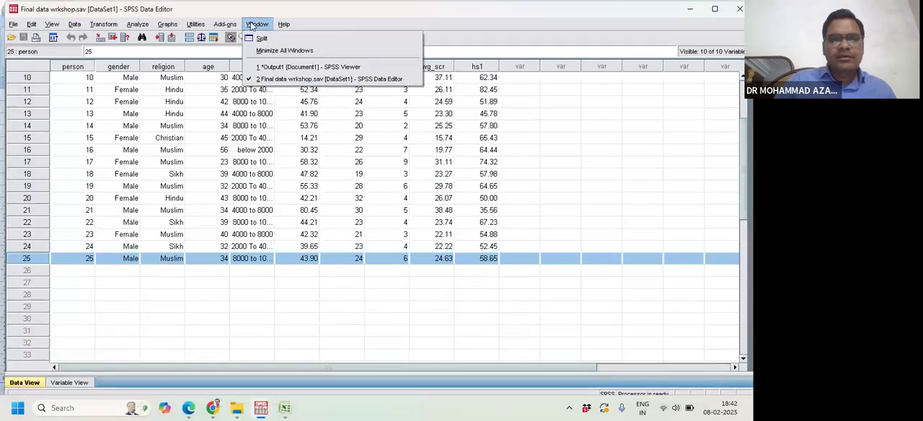
left_click(281, 62)
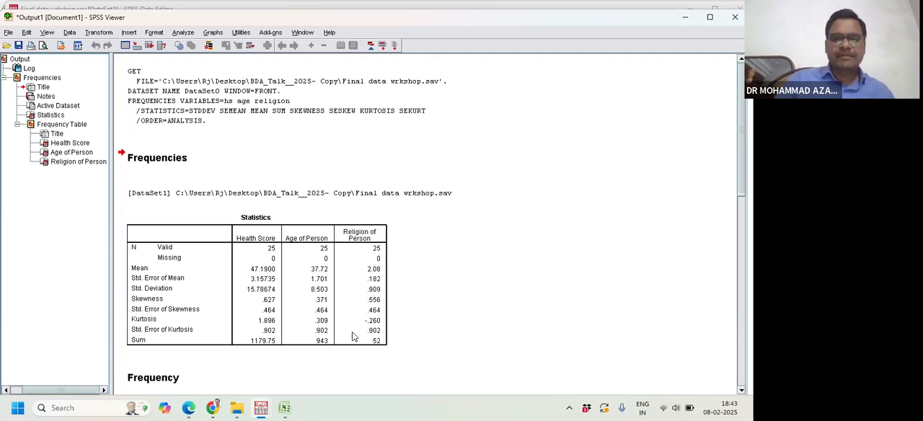
mouse_move(260, 410)
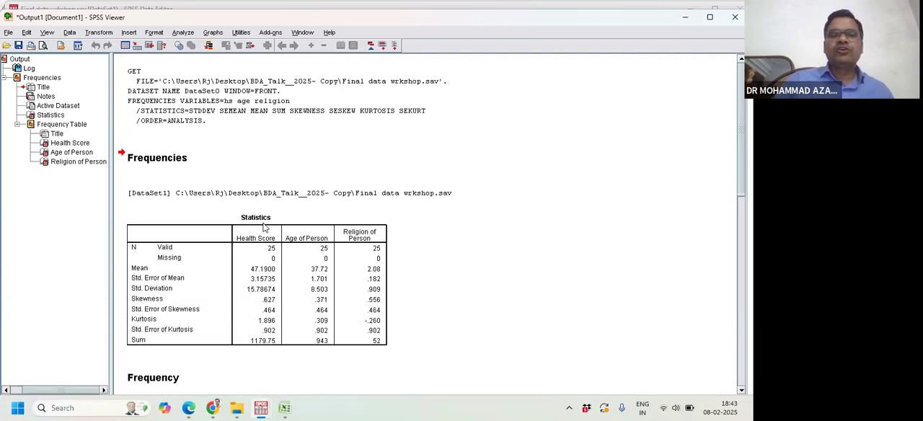
- Reset the Frequencies setup and add only Religion of Person as the variable to analyze
left_click(180, 34)
mouse_move(197, 60)
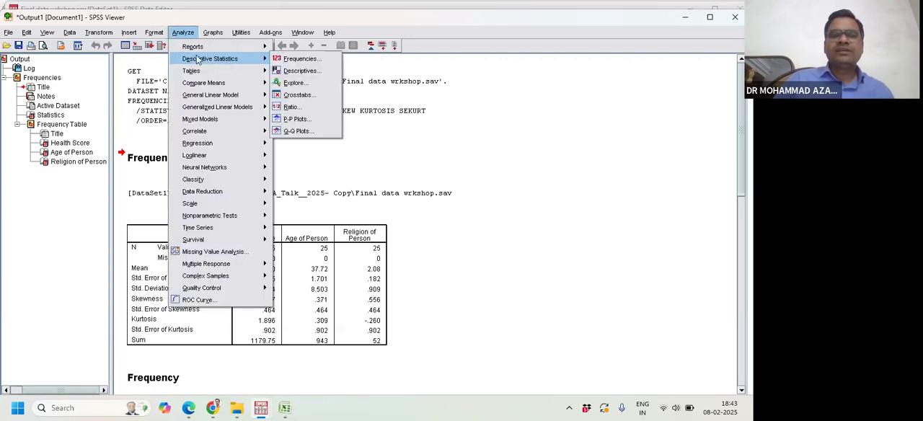
left_click(275, 62)
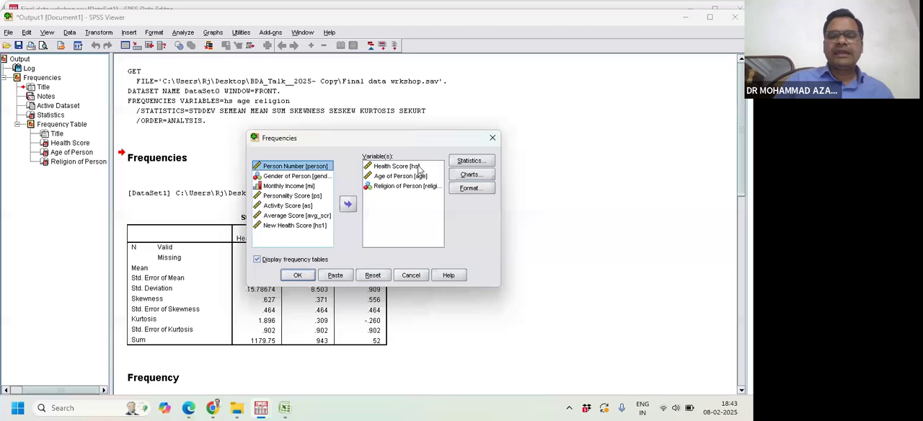
left_click(382, 280)
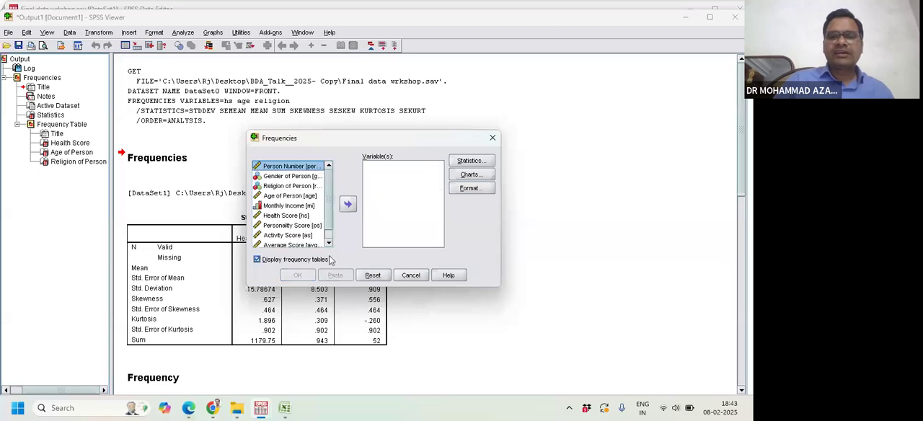
left_click(290, 186)
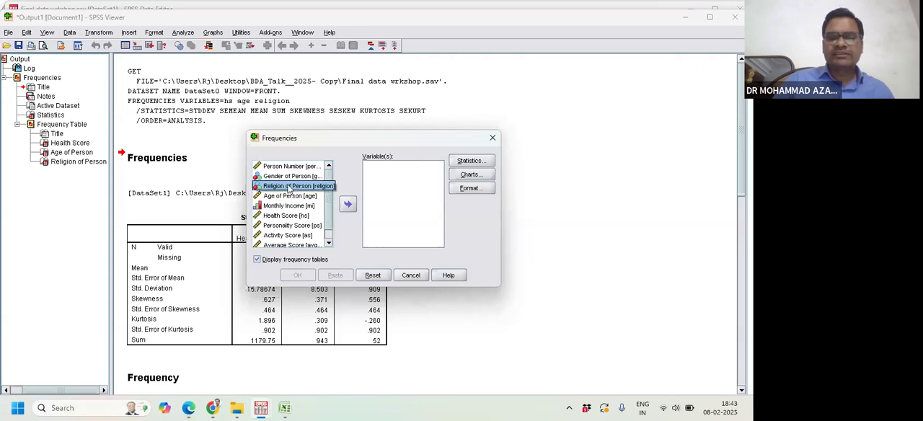
left_click(348, 205)
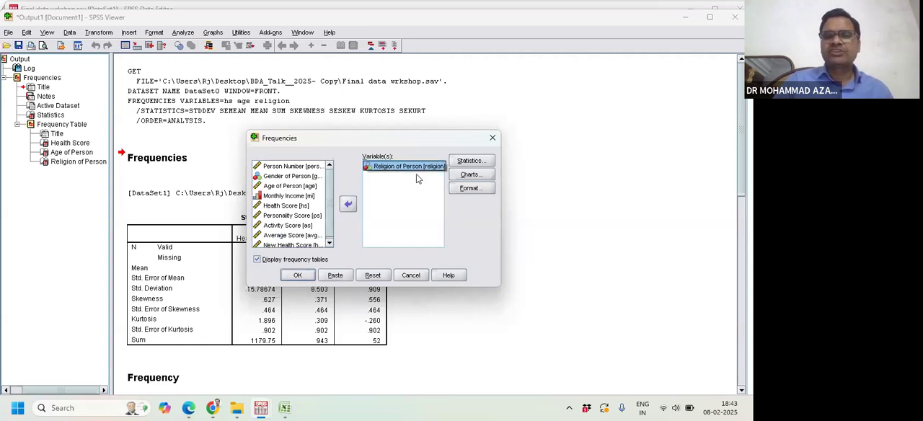
- Leave all optional statistics unselected and run the Frequencies analysis for Religion of Person
left_click(465, 160)
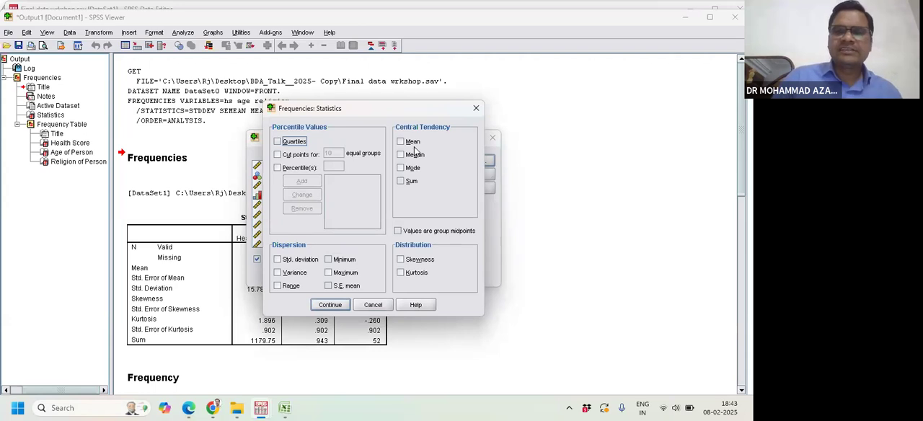
left_click(476, 108)
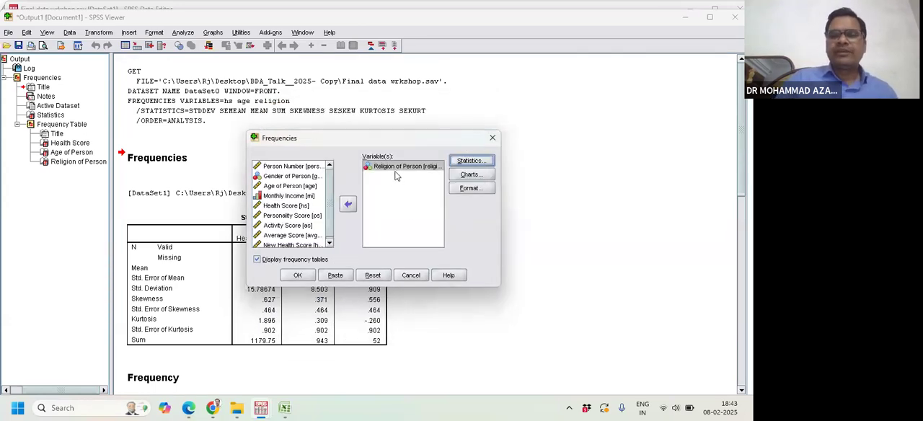
left_click(304, 276)
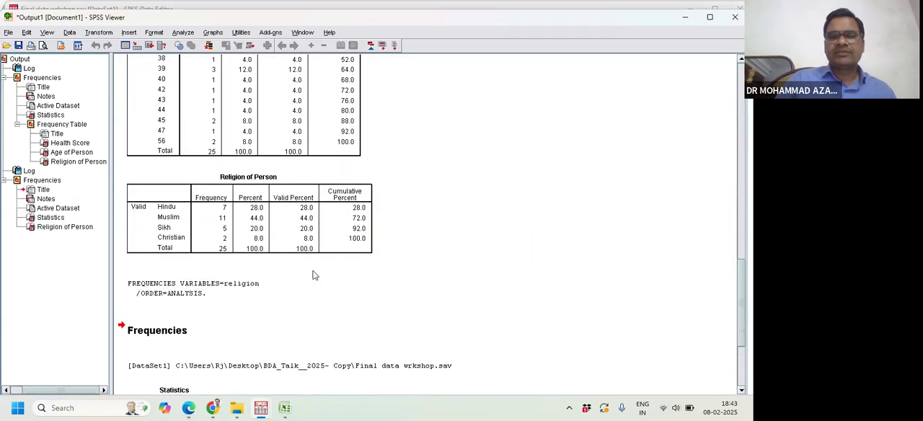
- Examine the new Statistics and Religion of Person frequency tables against the earlier religion table
left_click(243, 211)
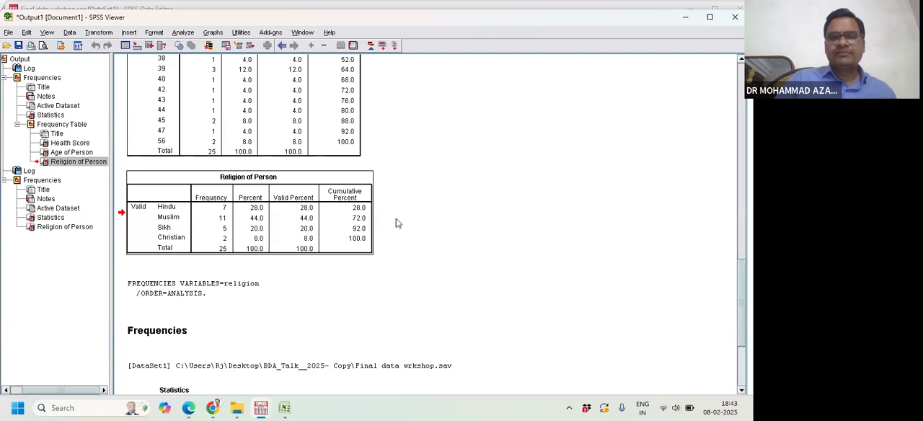
scroll(396, 223, "down", 5)
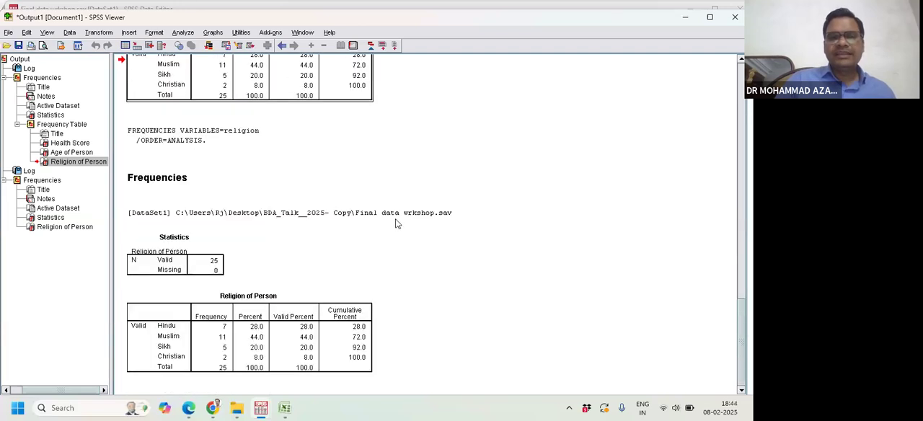
left_click(214, 349)
left_click(193, 267)
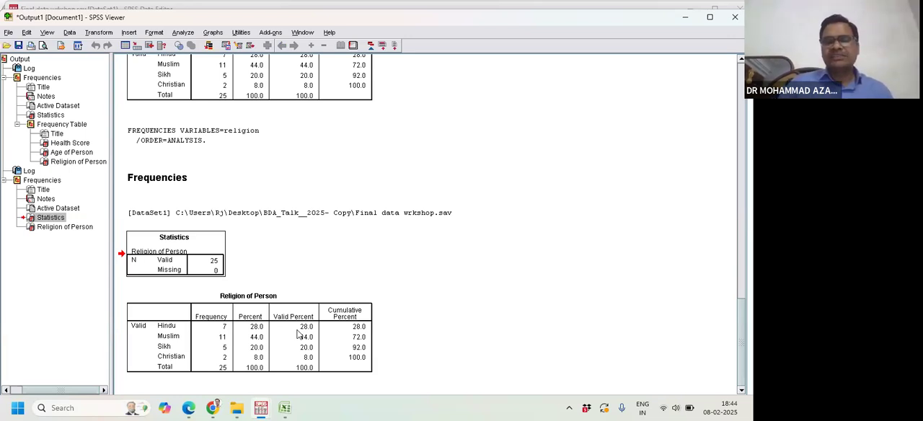
- Rerun Frequencies for Religion of Person with a pie chart whose chart values are percentages
left_click(185, 34)
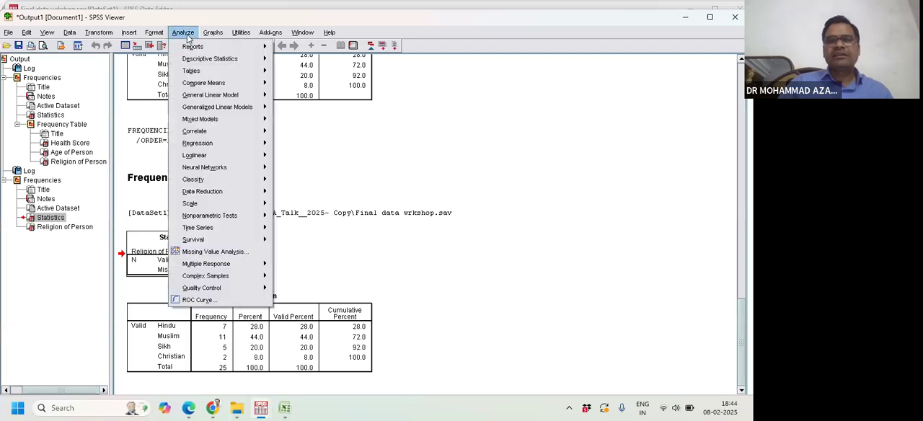
mouse_move(216, 58)
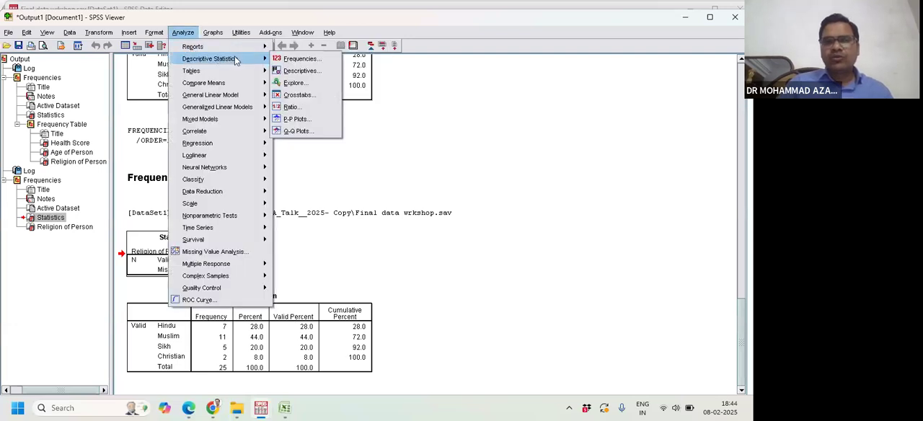
left_click(300, 59)
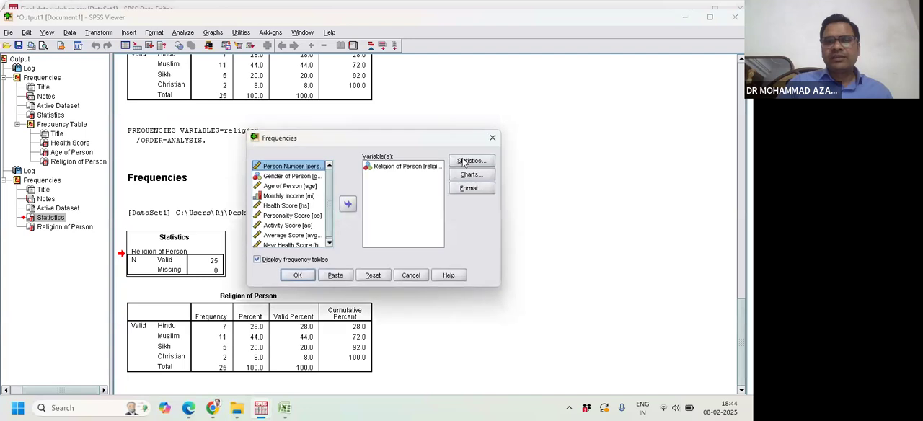
left_click(470, 175)
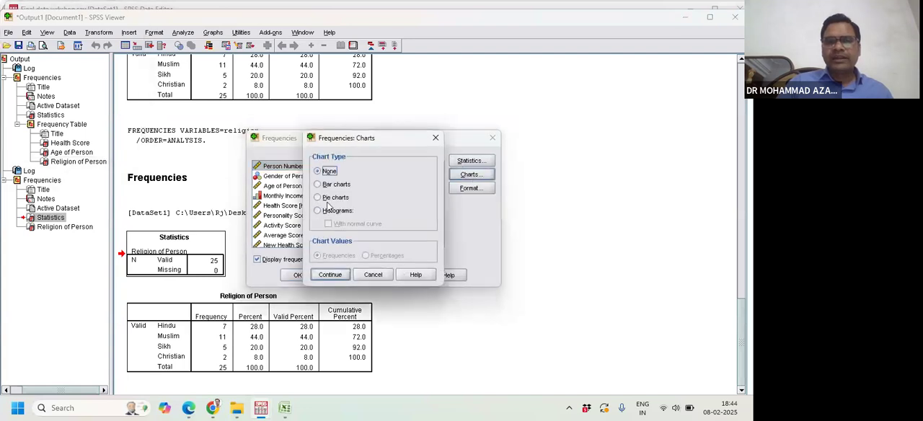
left_click(324, 201)
left_click(371, 258)
left_click(331, 275)
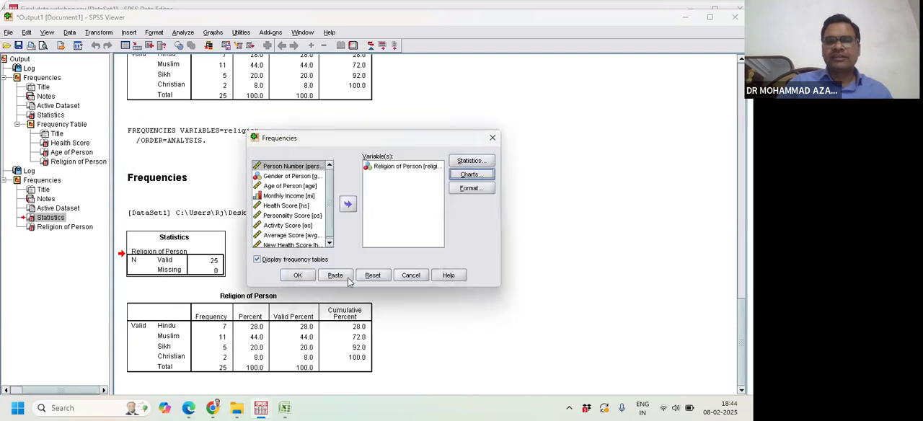
left_click(299, 274)
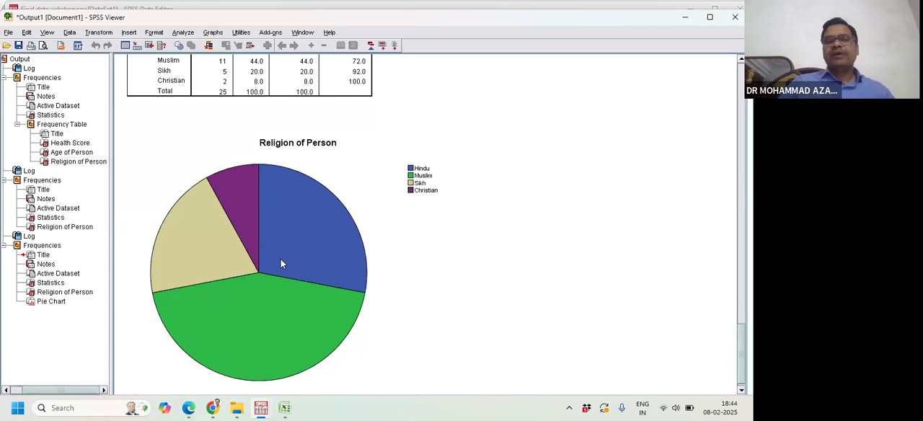
- Examine the Religion of Person pie chart together with the frequency table above it
left_click(281, 264)
double_click(281, 264)
left_click(334, 8)
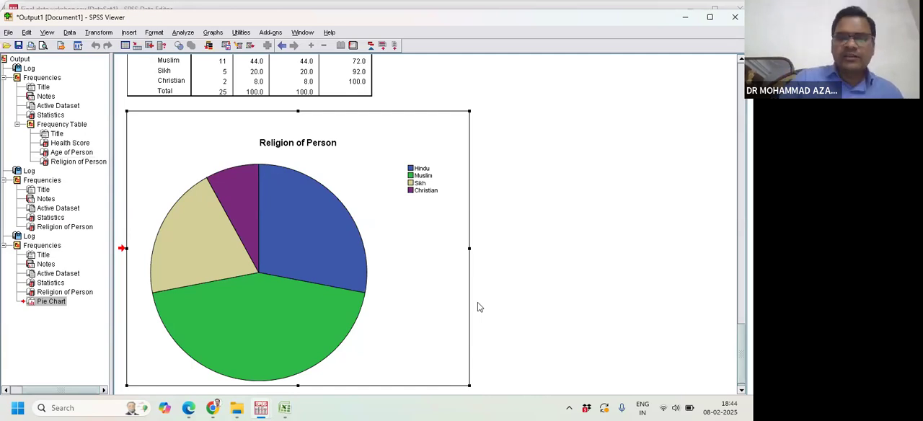
scroll(429, 303, "up", 2)
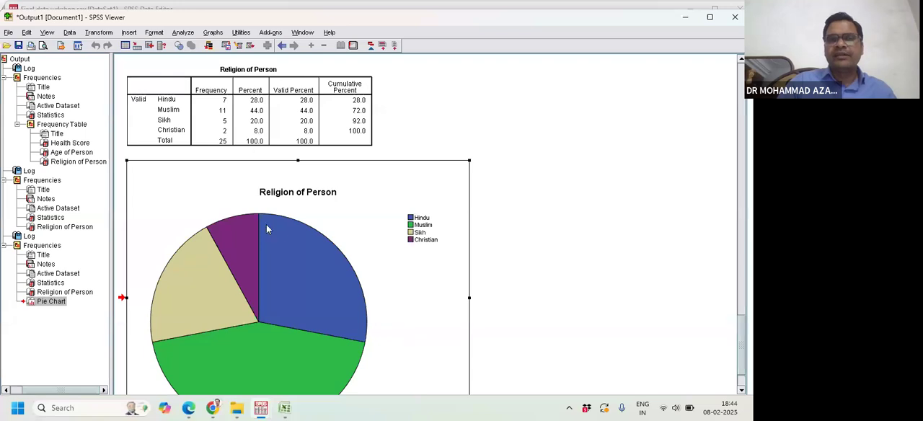
scroll(296, 238, "down", 1)
scroll(302, 244, "down", 2)
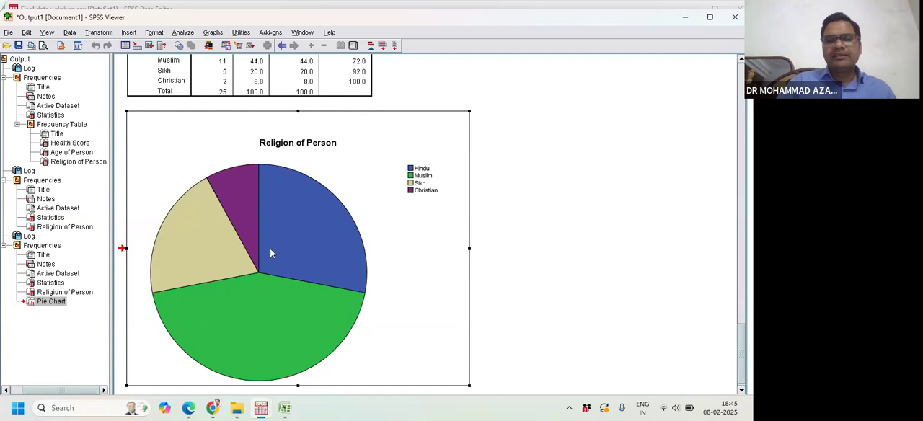
- Show percent data labels on the Religion of Person pie chart in the Chart Editor and return to the output
double_click(317, 237)
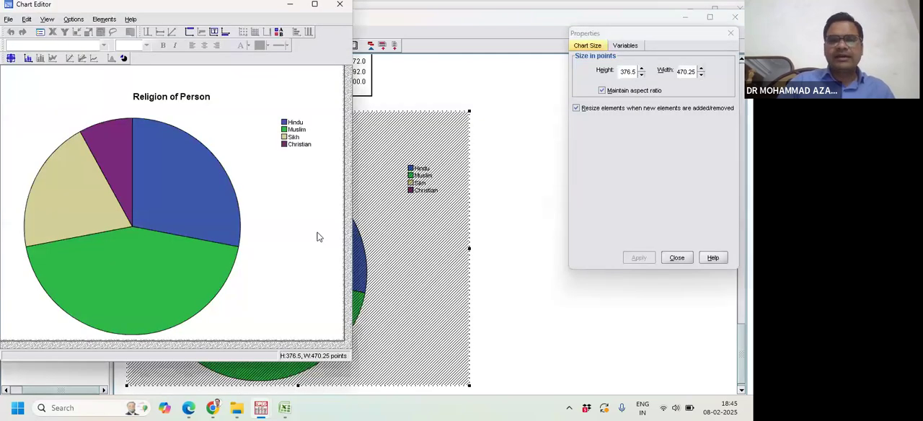
left_click(28, 60)
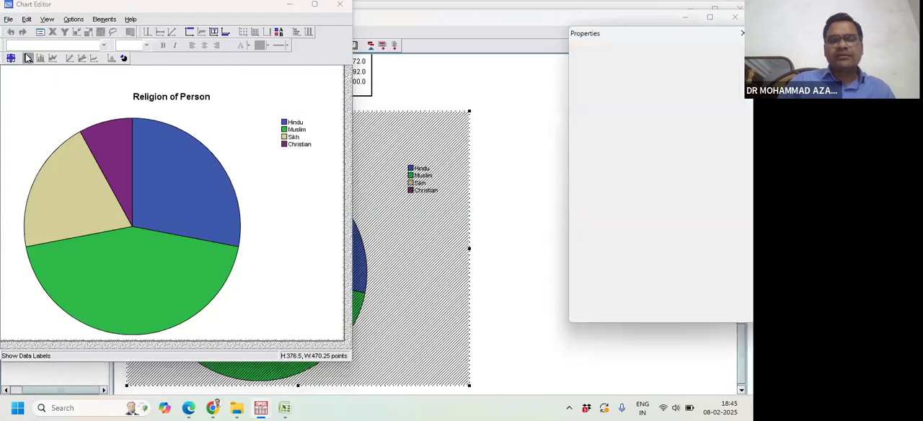
left_click(339, 4)
scroll(473, 265, "down", 1)
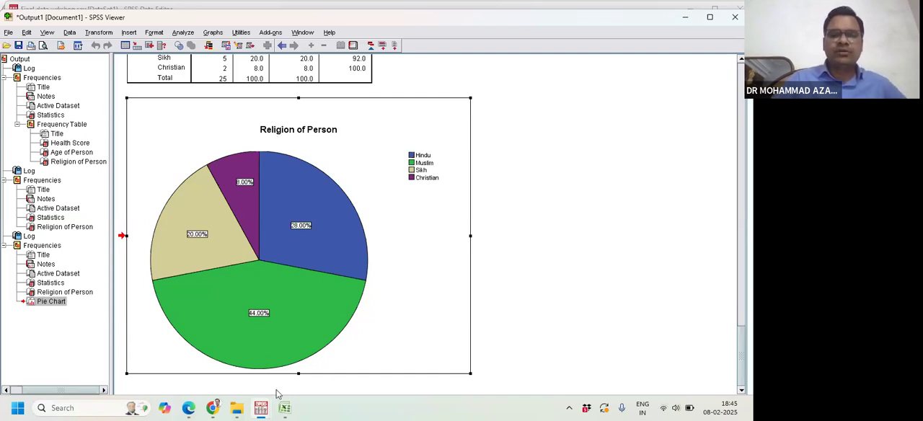
- Check the Zoom meeting window and switch to the BDA_Talk_2025.pdf slides in Edge
mouse_move(211, 408)
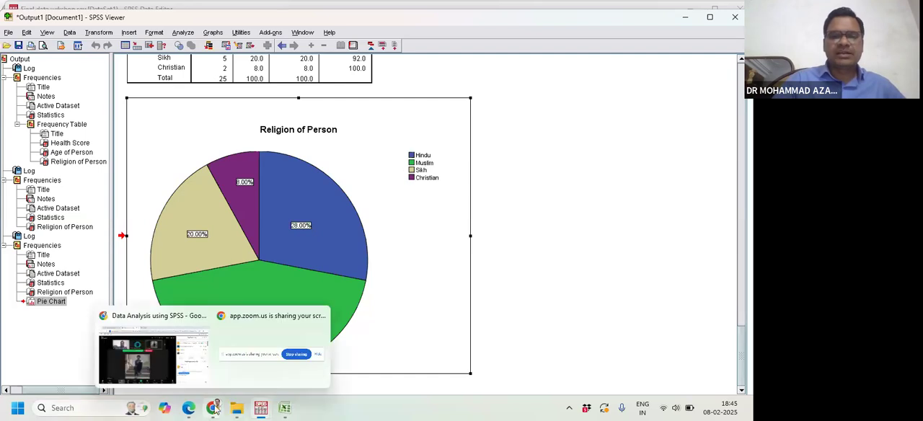
left_click(168, 371)
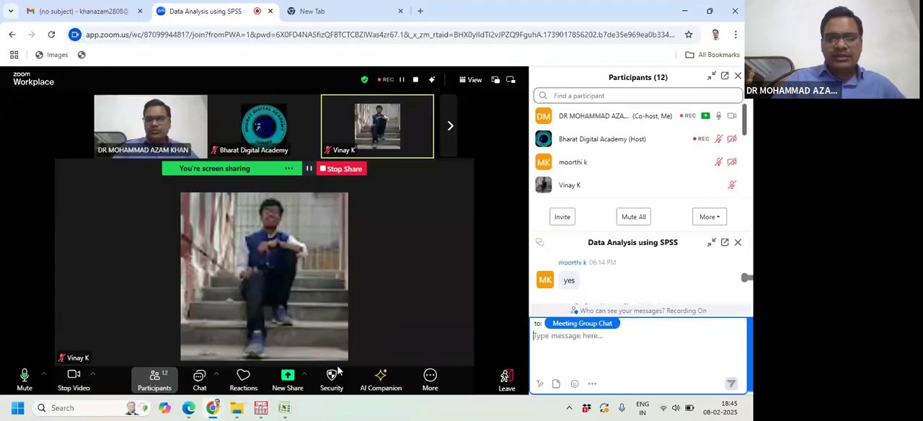
mouse_move(270, 408)
mouse_move(212, 409)
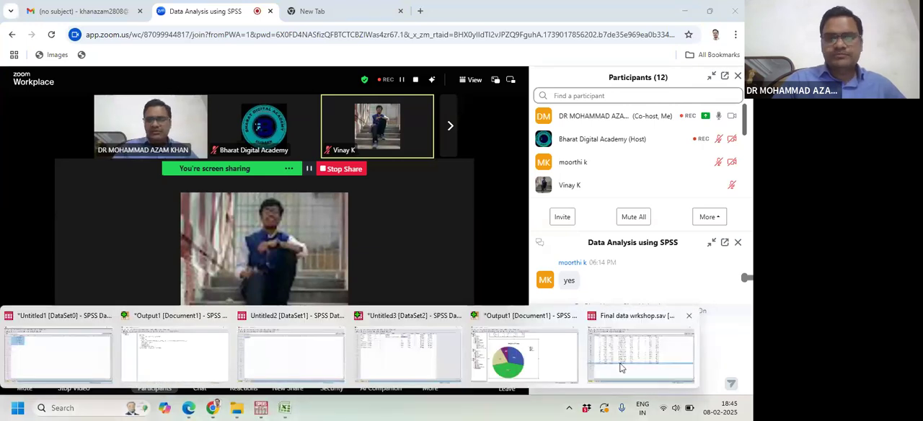
left_click(622, 366)
left_click(190, 410)
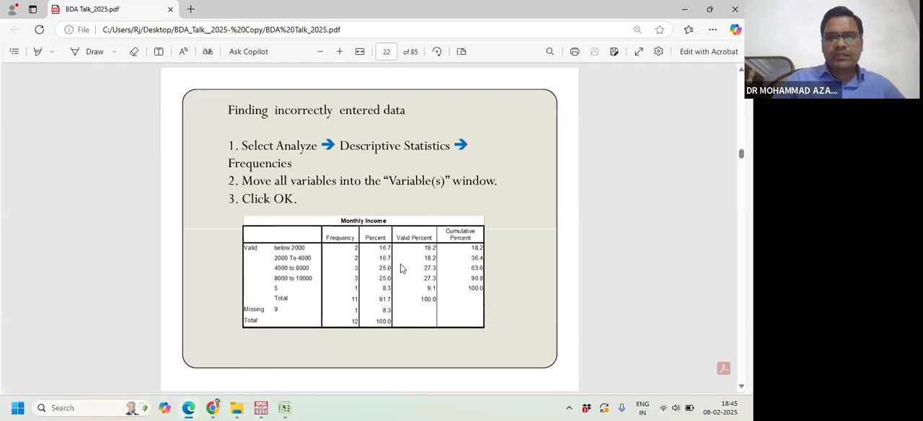
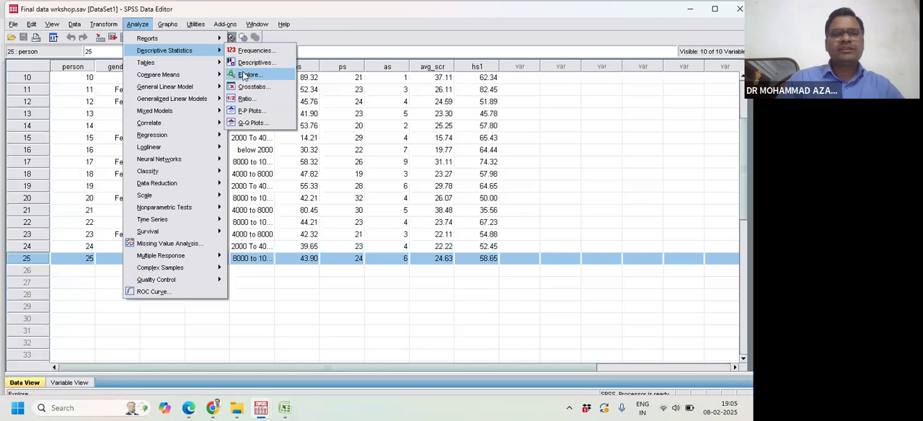
- Start Explore with its settings reset and add Health Score and Personality Score as dependent variables
left_click(244, 75)
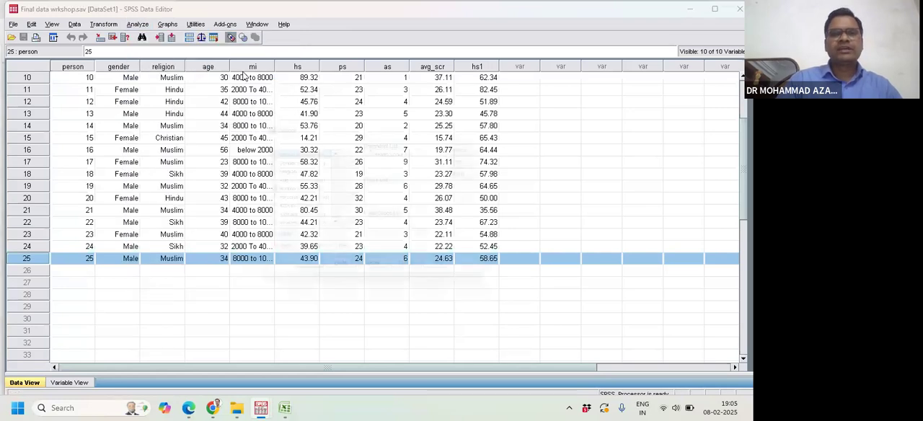
left_click(402, 151)
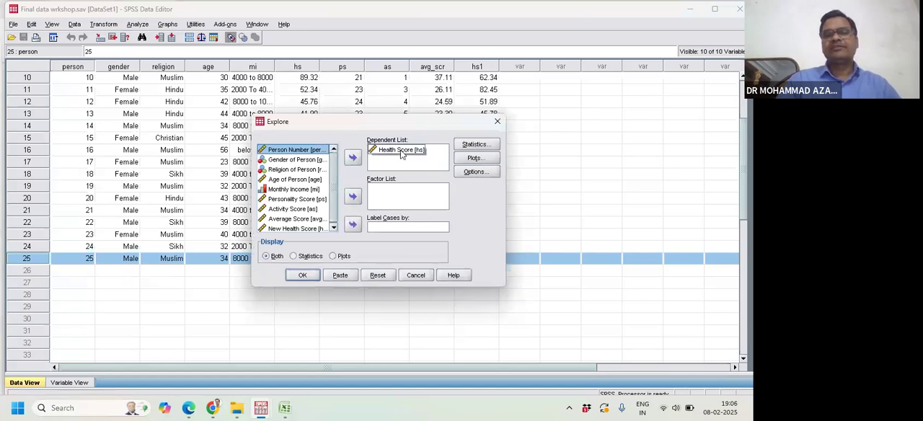
left_click(379, 276)
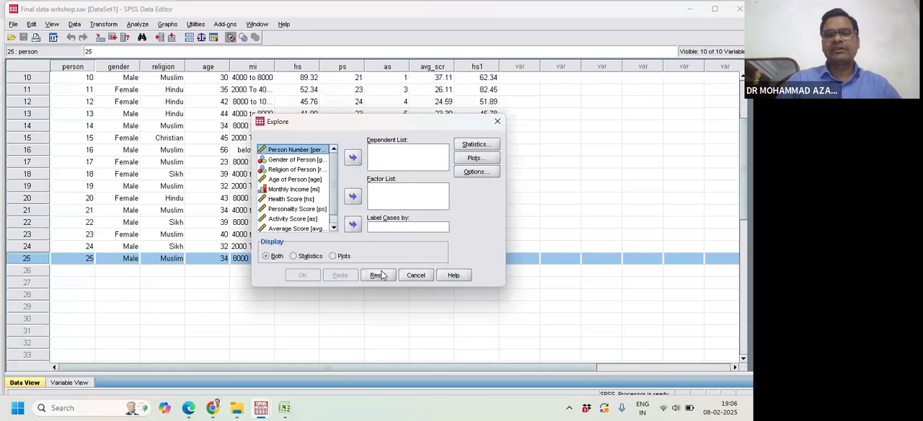
left_click(280, 200)
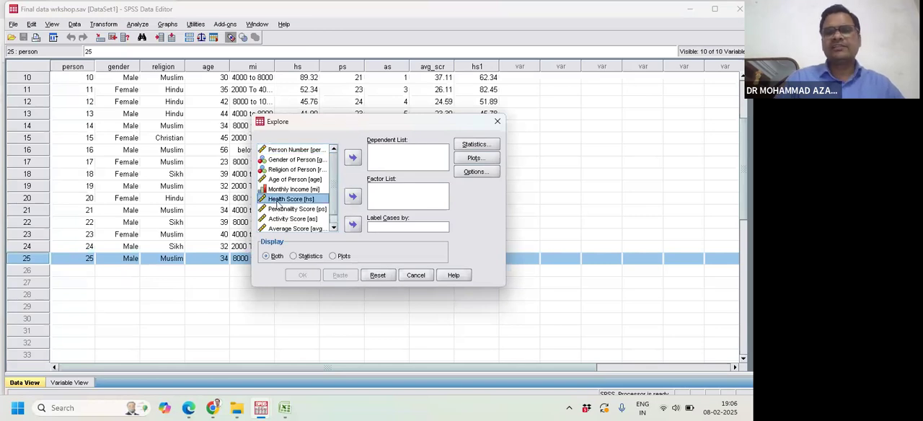
left_click(353, 158)
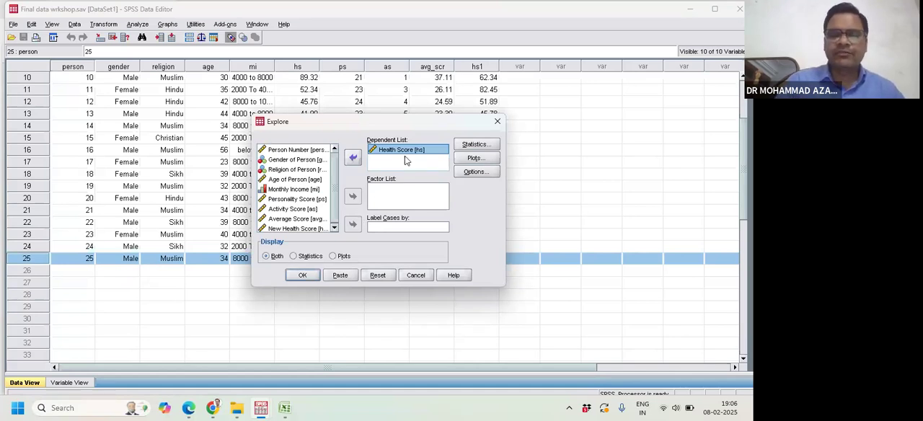
left_click(302, 200)
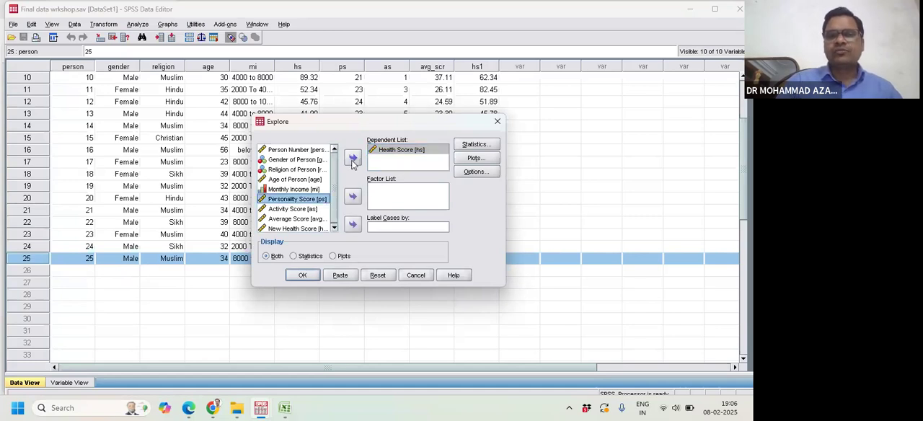
left_click(354, 158)
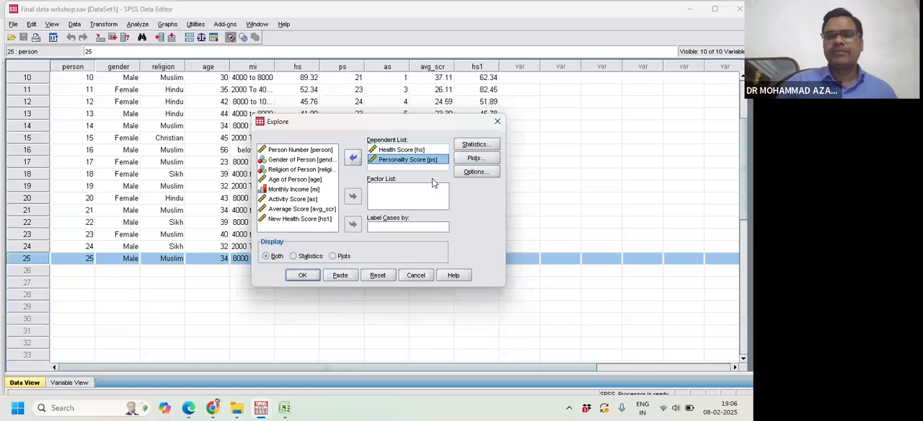
left_click(472, 146)
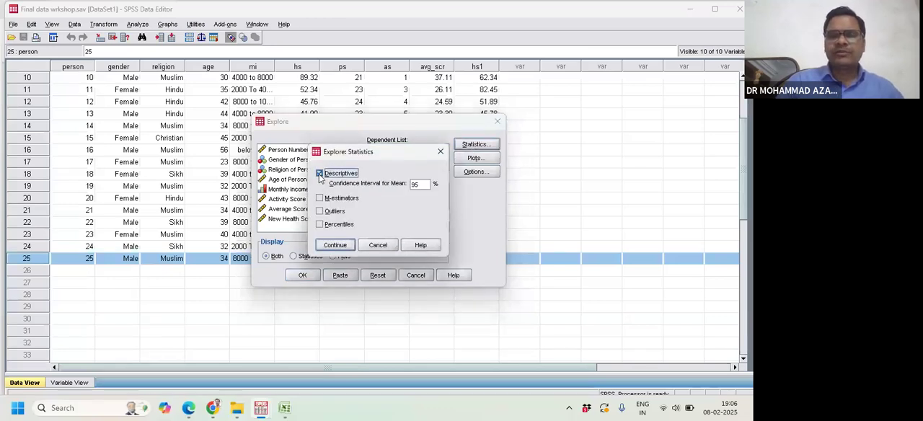
left_click(319, 174)
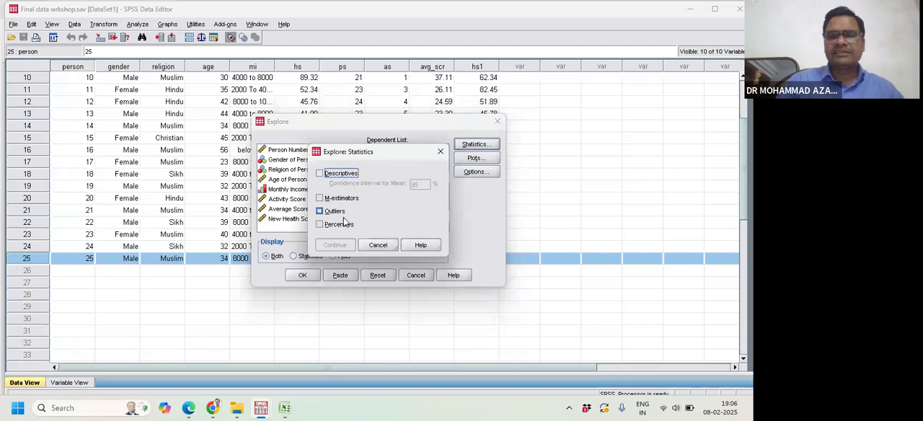
left_click(441, 151)
- Turn off stem-and-leaf, enable normality plots with tests, and run Explore for the two scores
left_click(476, 158)
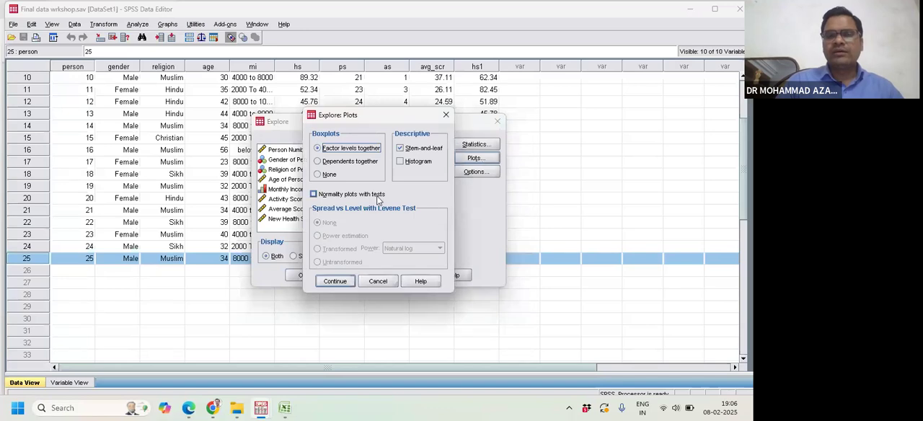
left_click(400, 148)
left_click(314, 194)
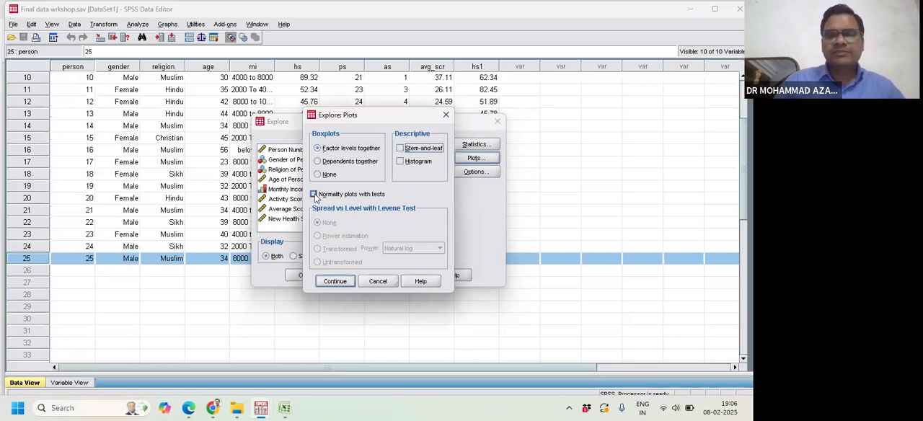
left_click(314, 194)
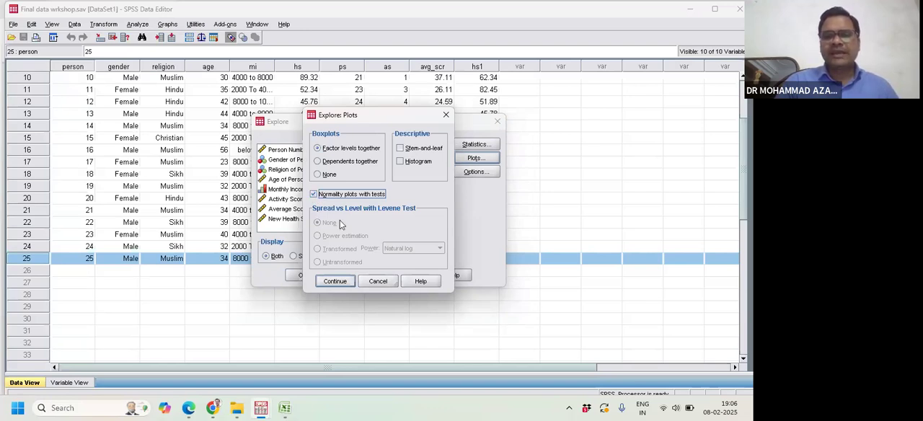
left_click(345, 283)
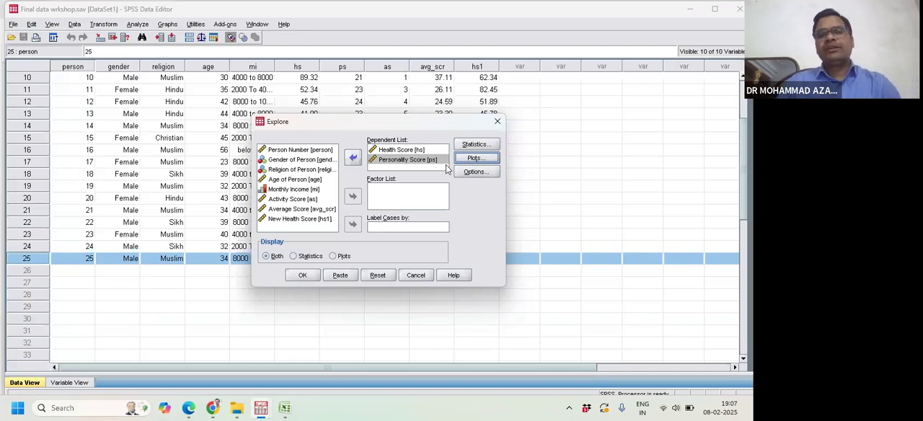
left_click(473, 159)
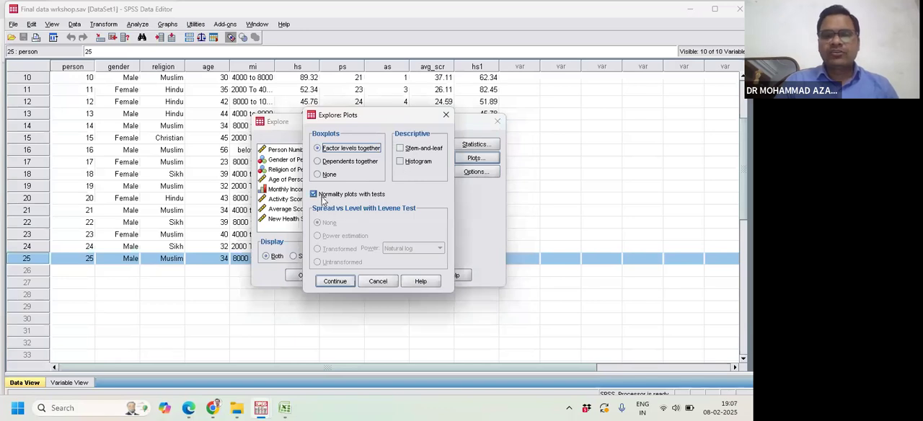
left_click(333, 281)
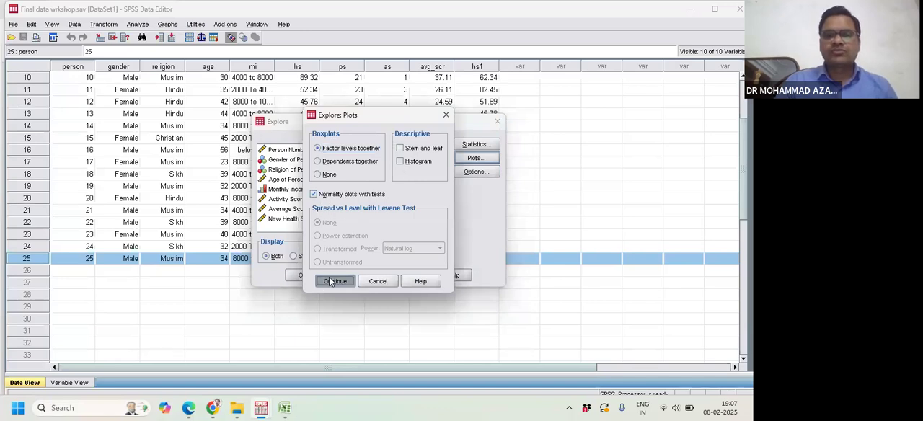
left_click(303, 275)
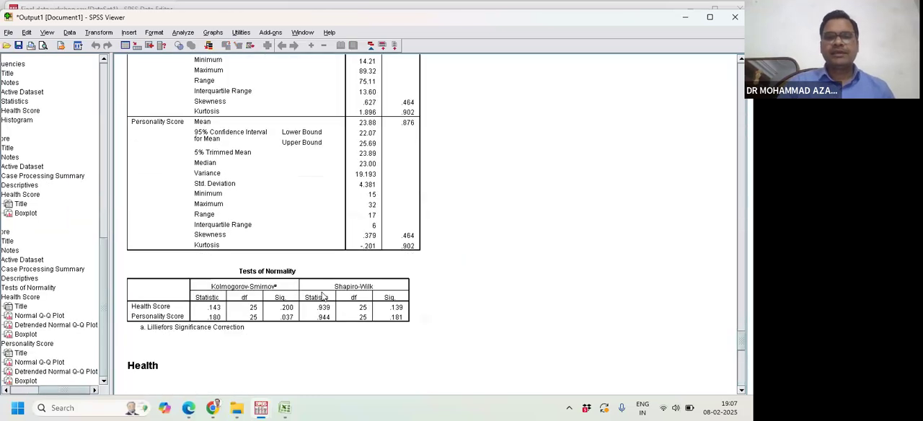
- Examine the Tests of Normality table and the Normal Q-Q Plot of Health Score in the output
left_click(280, 161)
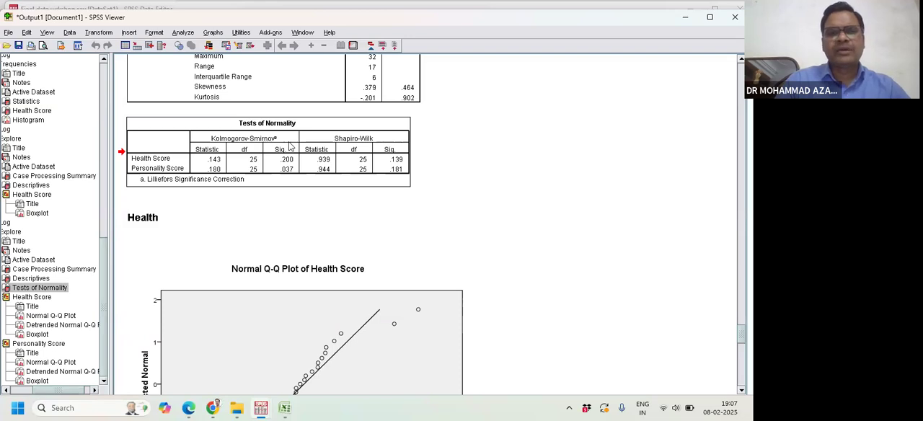
scroll(290, 147, "up", 1)
scroll(291, 146, "down", 2)
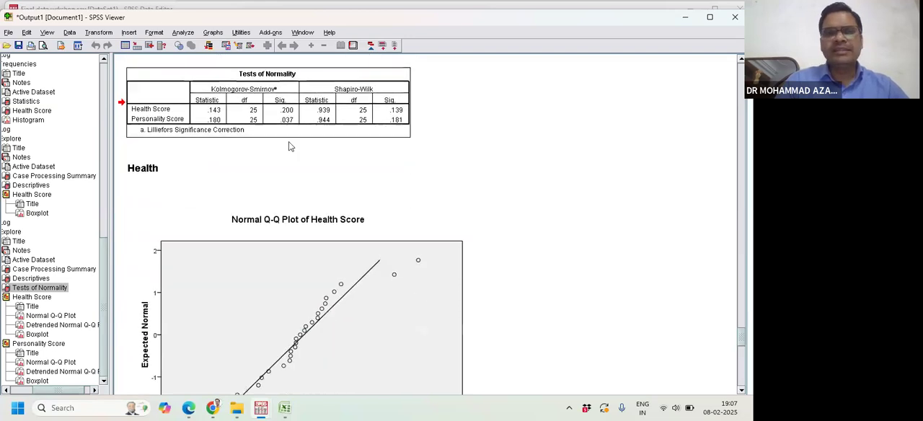
scroll(290, 146, "down", 4)
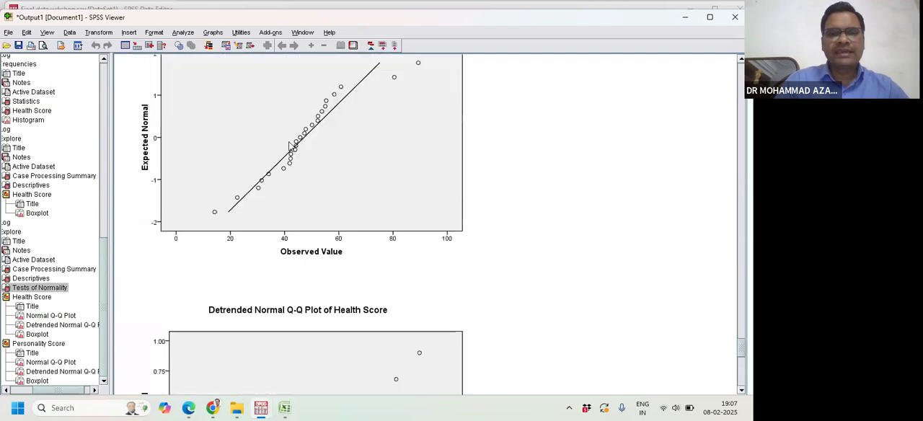
- Start Explore again, reset it, and add only Health Score as the dependent variable
left_click(182, 33)
mouse_move(216, 83)
left_click(458, 95)
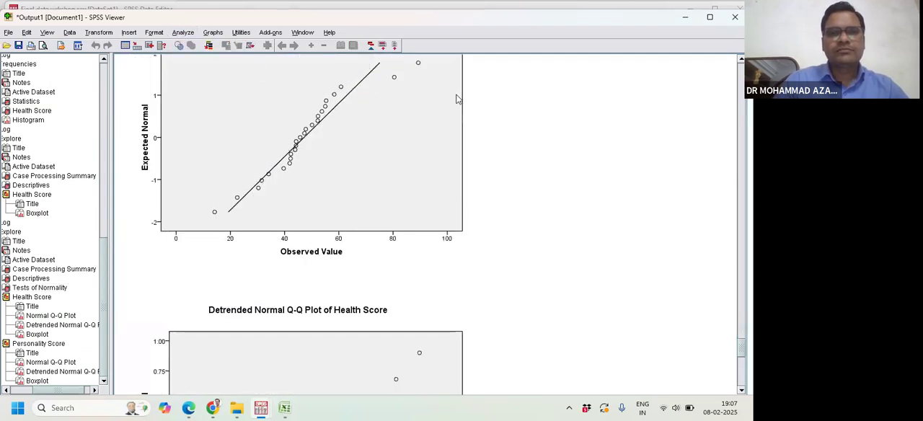
left_click(184, 33)
mouse_move(193, 62)
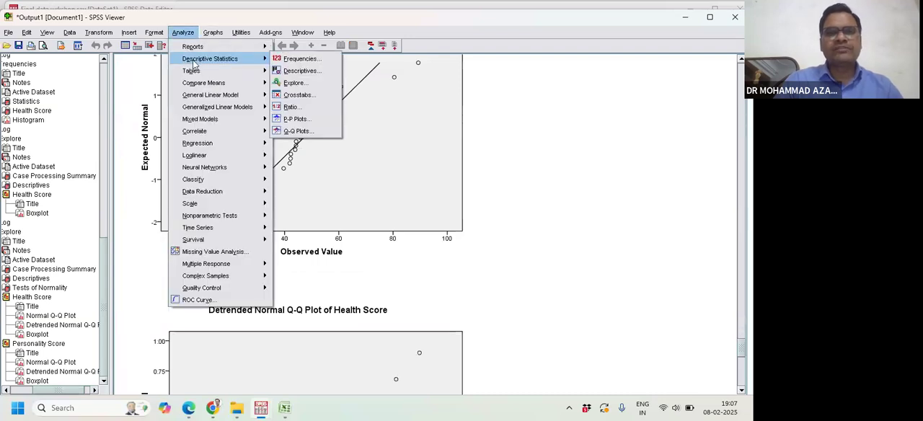
left_click(294, 83)
left_click(377, 285)
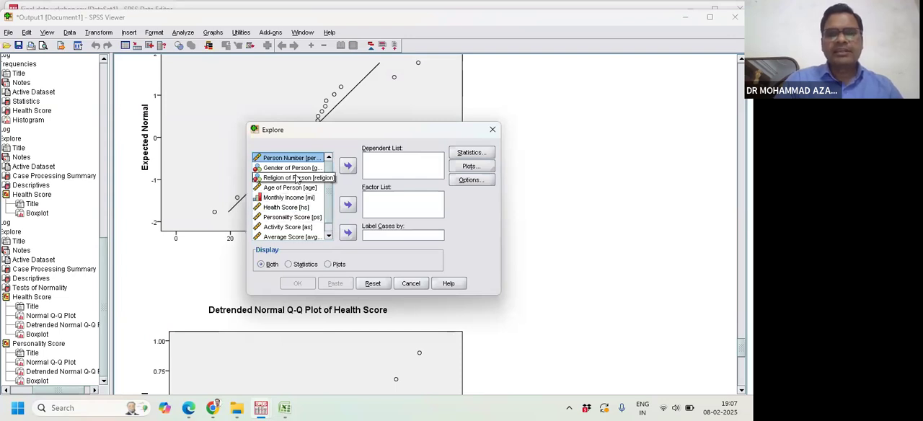
left_click(290, 207)
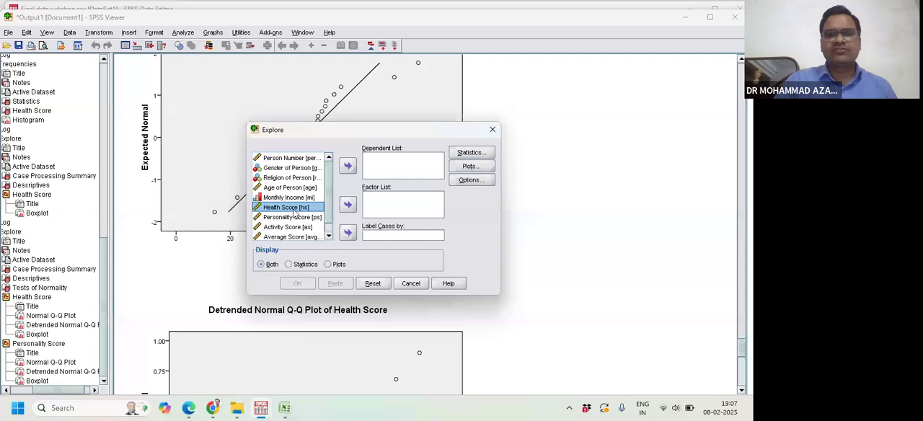
left_click(348, 167)
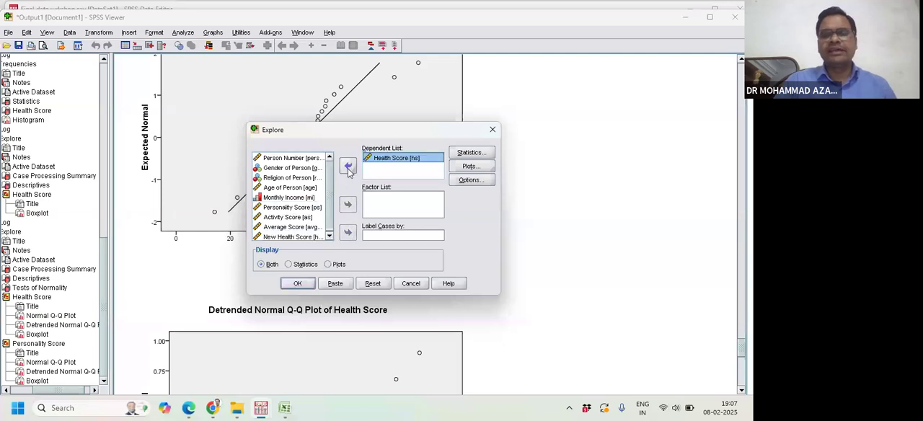
- Run Explore for Health Score with normality plots with tests and no stem-and-leaf, and select the resulting Tests of Normality table
left_click(469, 167)
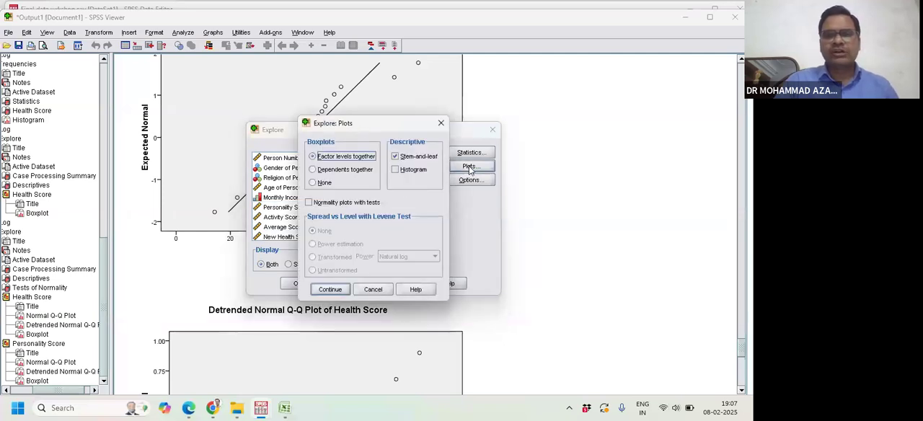
left_click(404, 161)
left_click(397, 170)
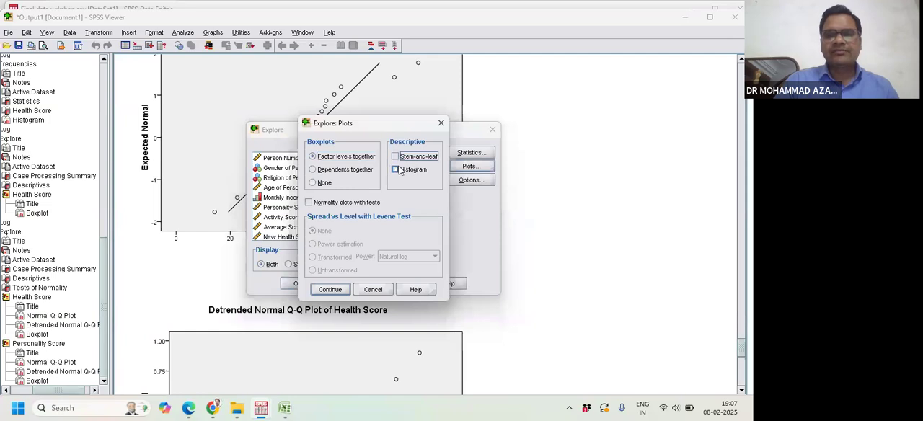
left_click(309, 204)
left_click(333, 290)
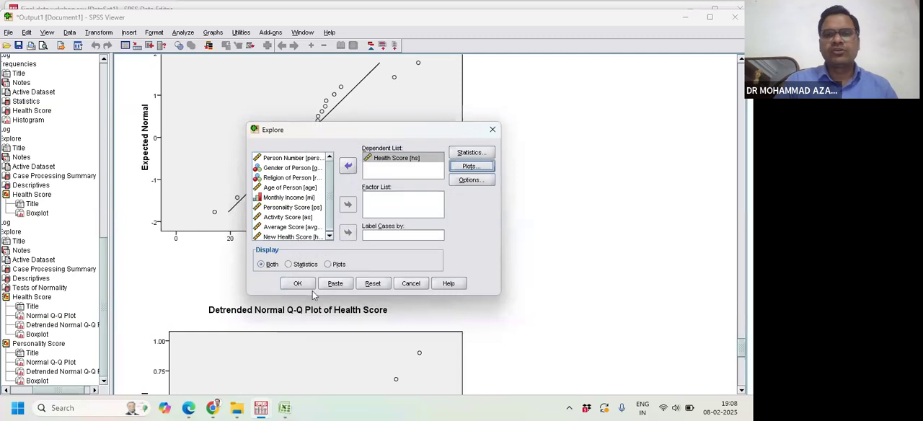
left_click(305, 286)
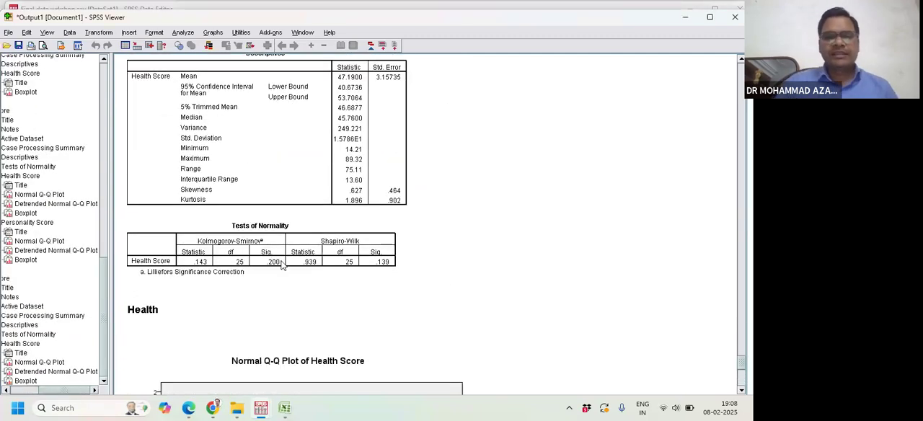
left_click(278, 262)
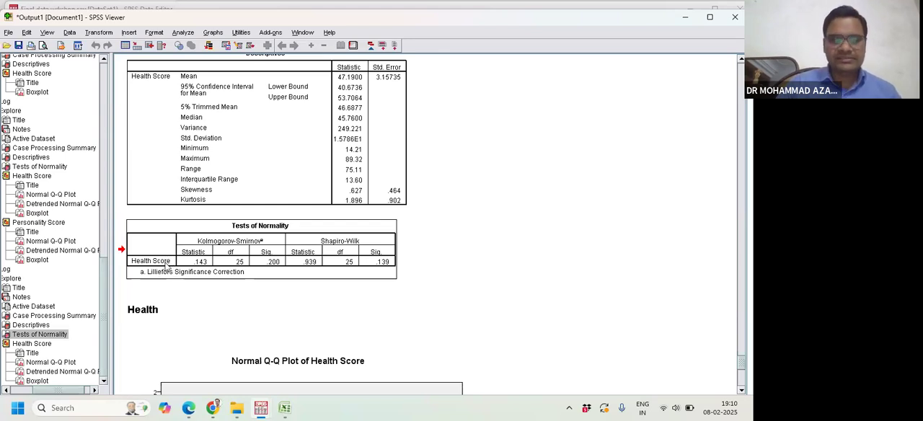
- Open the SPSS data file "reliability data" from the BDA_Talk__2025- Copy folder
left_click(285, 409)
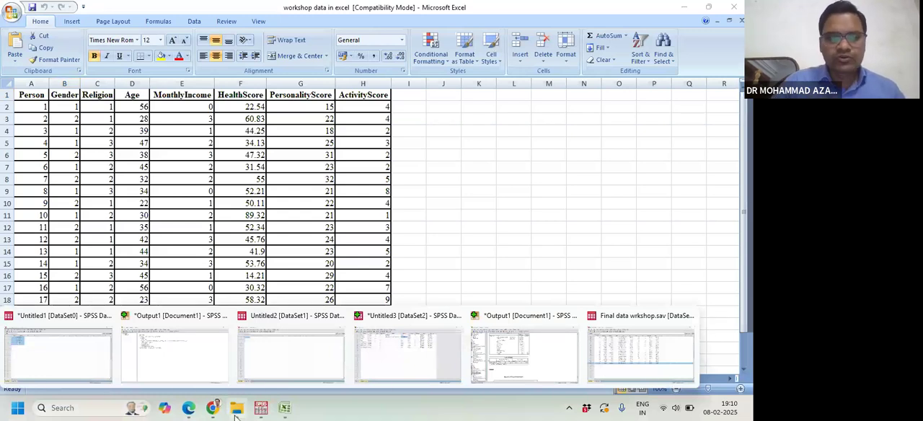
left_click(238, 410)
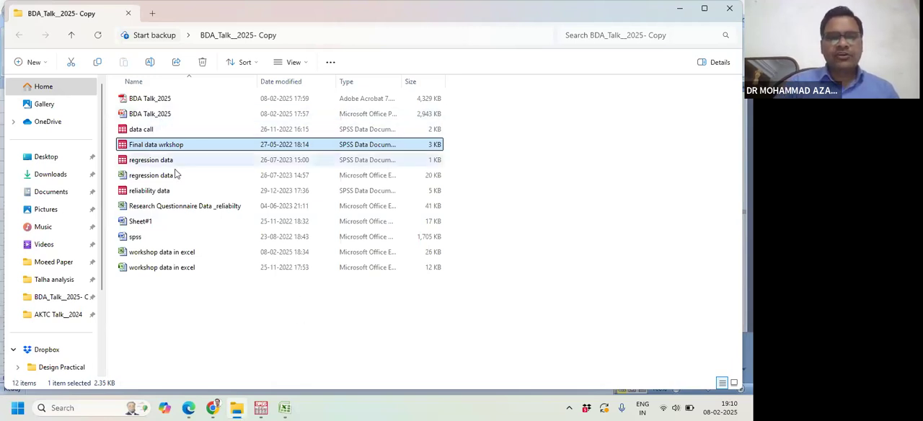
double_click(165, 192)
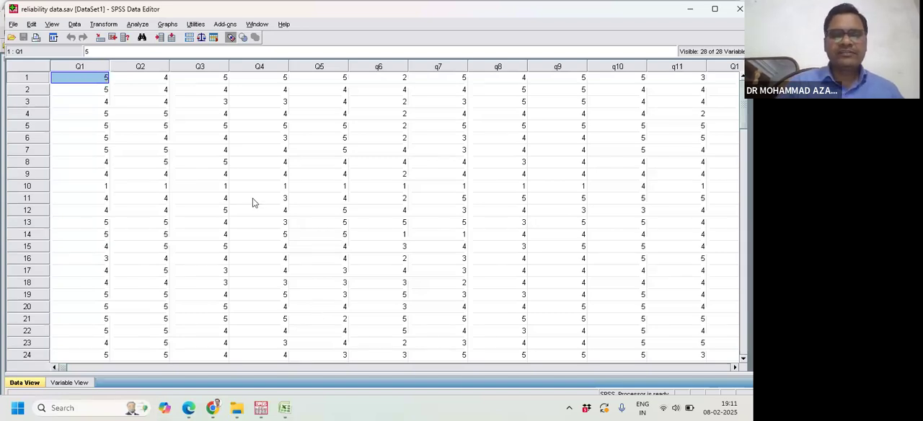
- Look through the questionnaire item columns Q1 to Q28 and the response rows of the reliability data
left_click(91, 68)
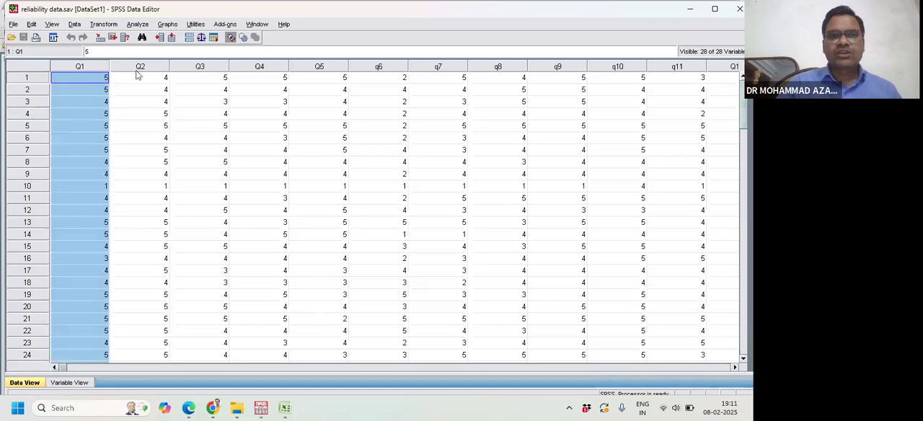
left_click(144, 77)
left_click_drag(66, 368, 597, 371)
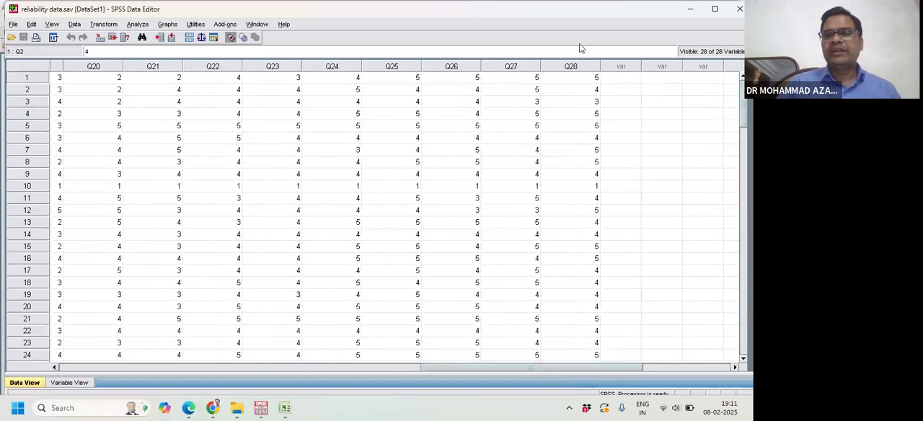
left_click_drag(626, 371, 288, 385)
scroll(180, 168, "down", 4)
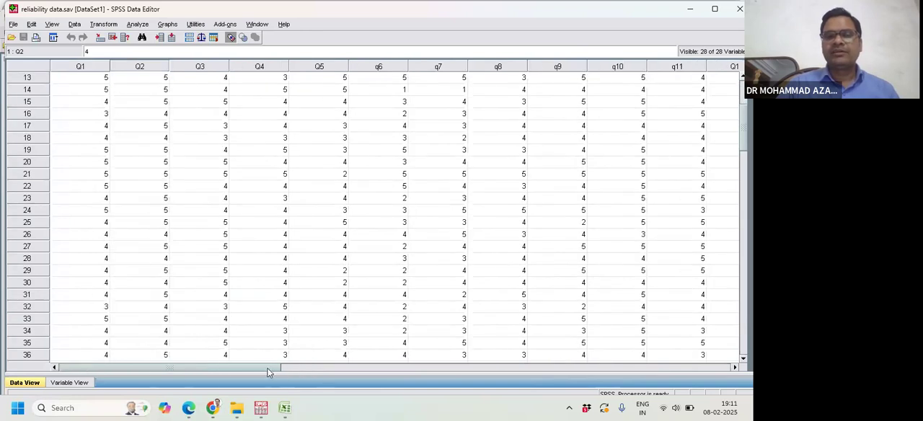
- Start a scale Reliability Analysis on the questionnaire data and add all variables Q1 to Q28 as items
scroll(186, 180, "down", 7)
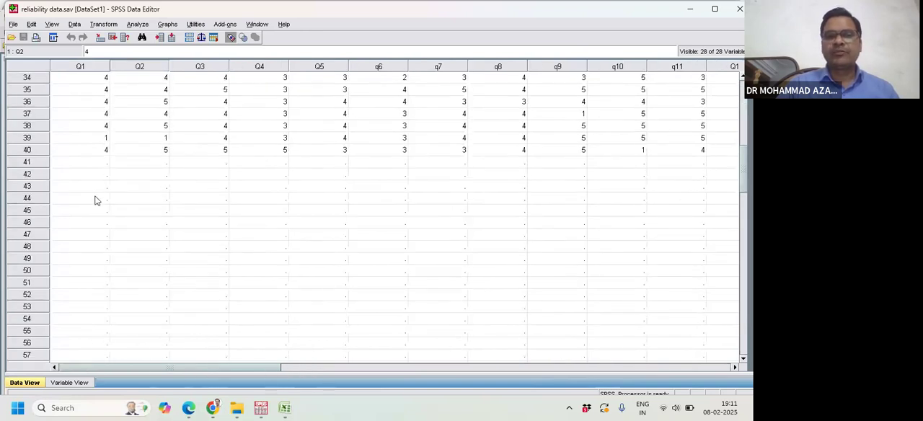
scroll(32, 162, "up", 11)
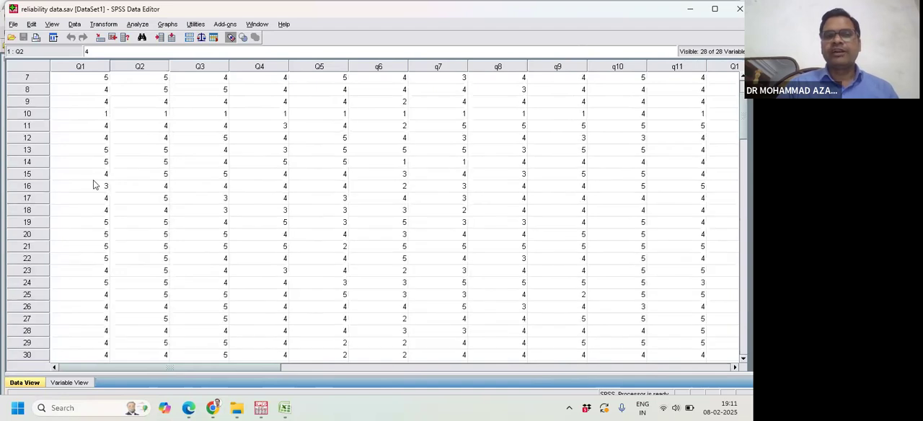
left_click_drag(67, 368, 604, 346)
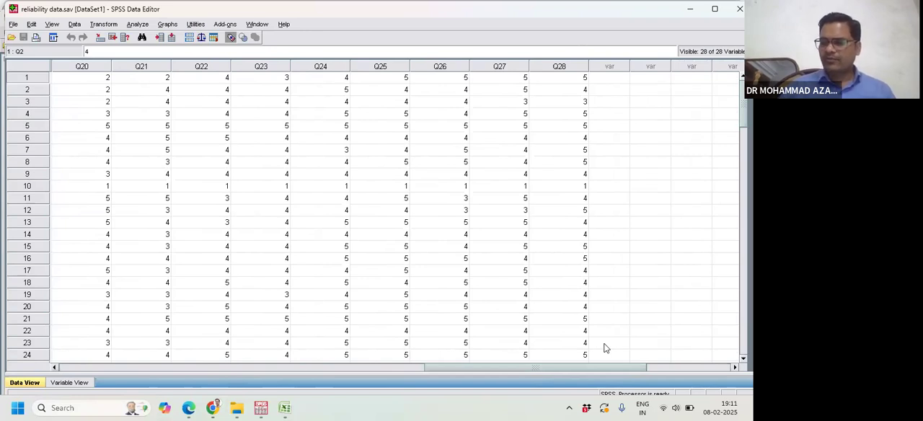
left_click(139, 25)
mouse_move(149, 49)
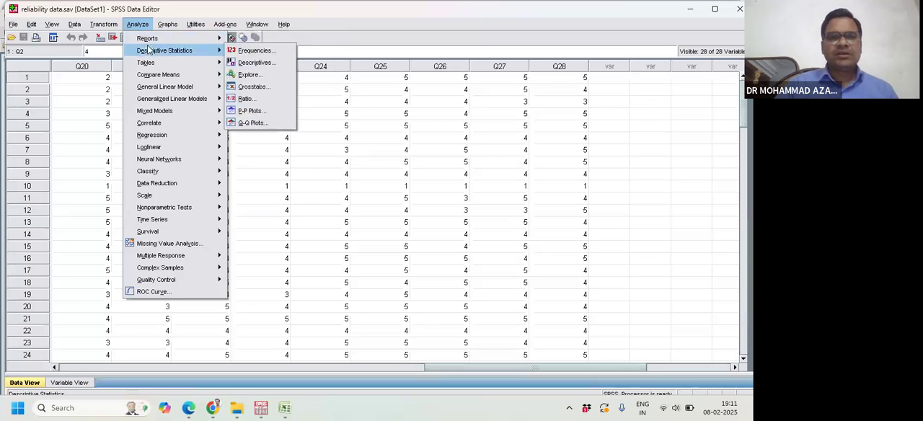
mouse_move(153, 196)
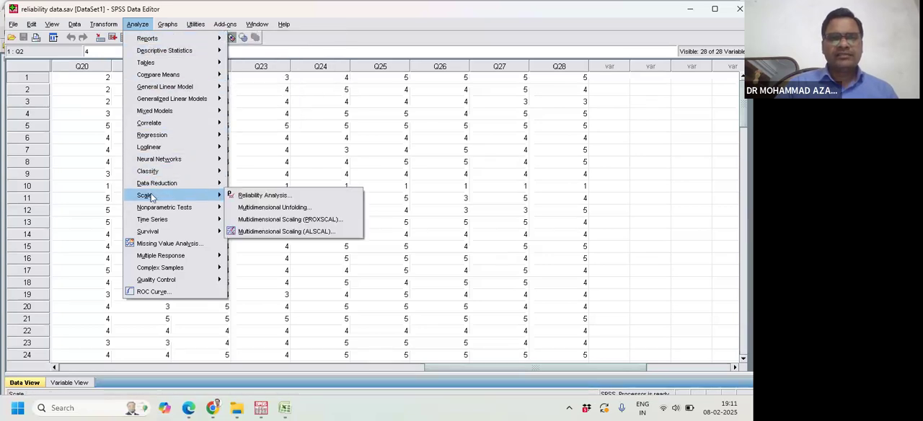
left_click(135, 27)
left_click(135, 27)
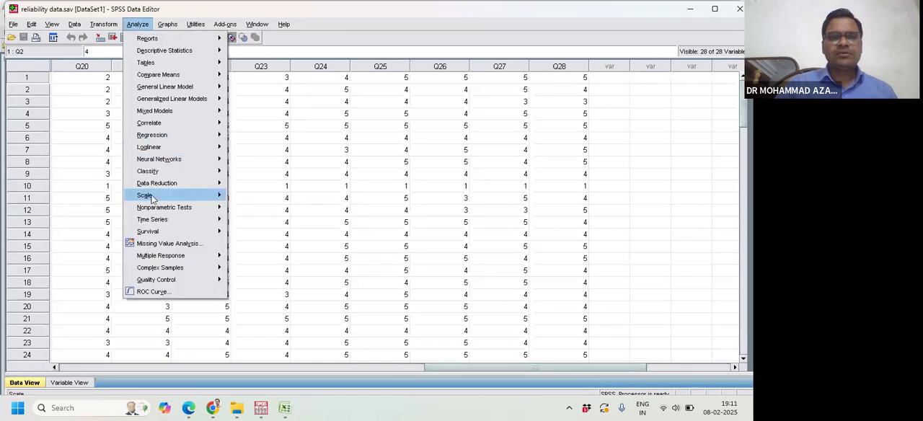
mouse_move(152, 198)
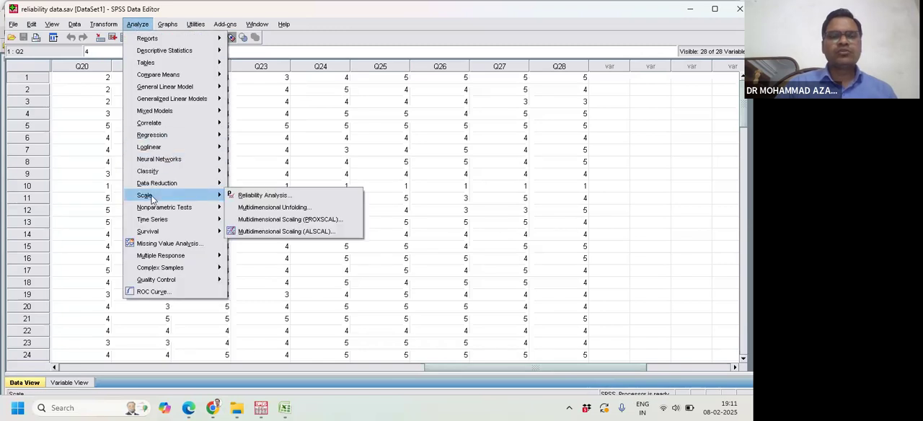
left_click(243, 198)
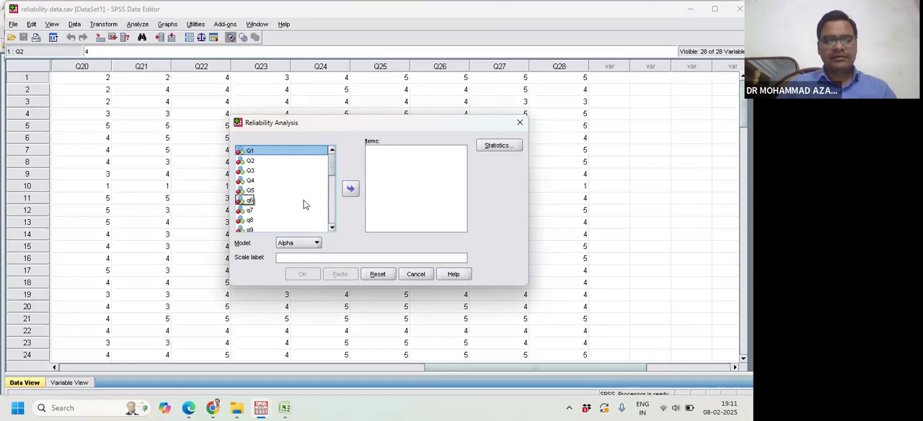
key("ctrl+a")
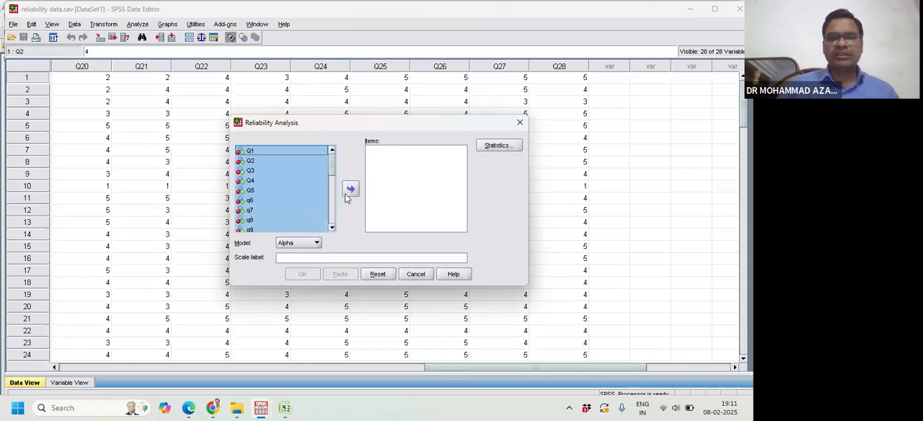
left_click(352, 186)
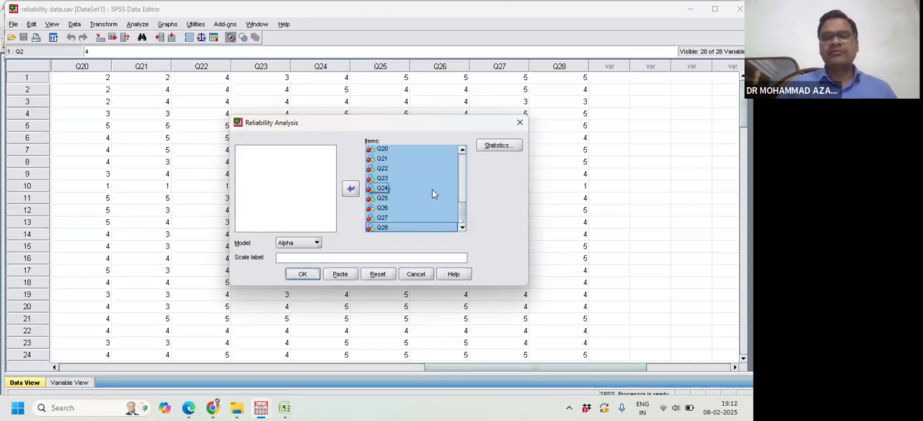
- Keep Alpha as the reliability model after checking the available models, and run the analysis
left_click(314, 245)
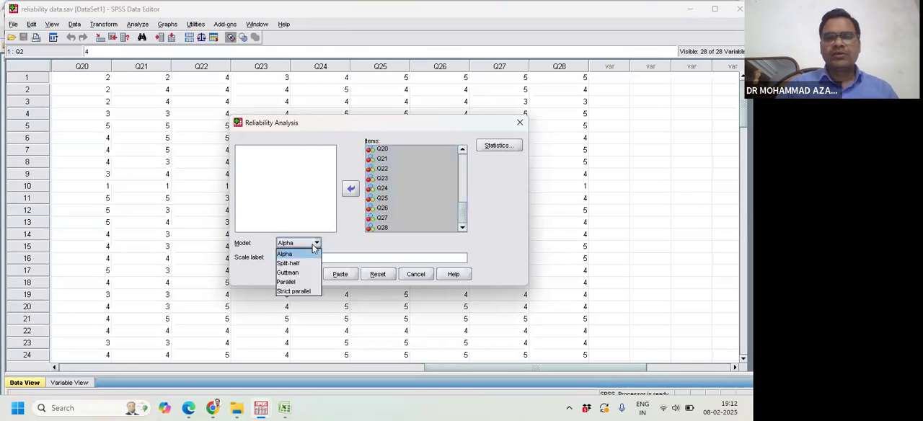
left_click(304, 249)
left_click(298, 247)
left_click(292, 253)
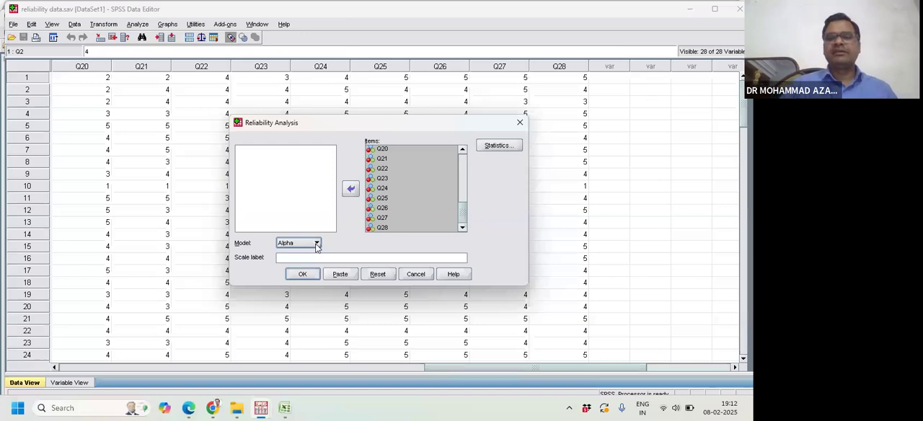
left_click(302, 276)
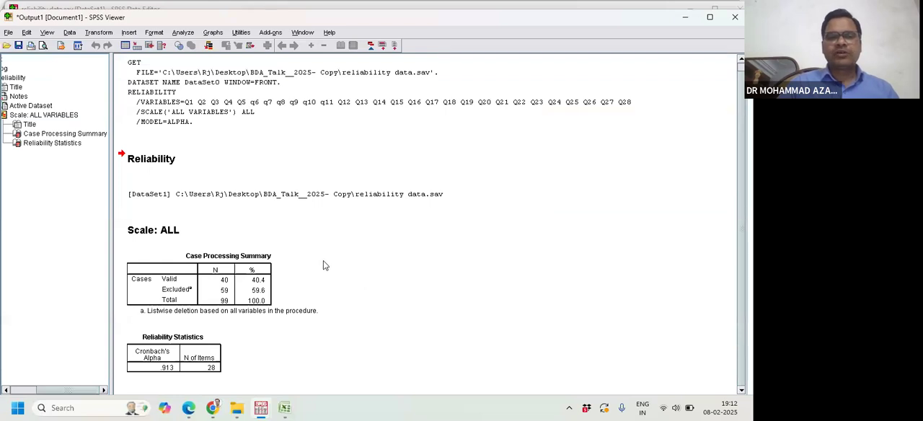
- Examine the Case Processing Summary and Reliability Statistics tables, and minimize the output to return to the data
left_click(235, 287)
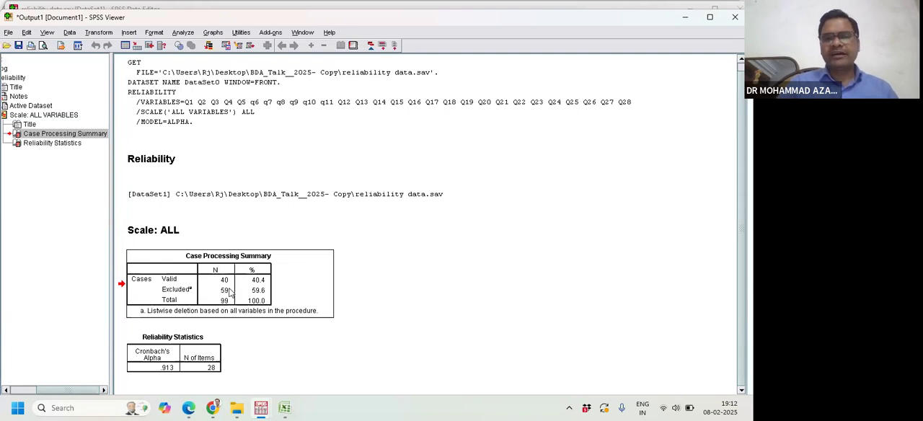
left_click(212, 362)
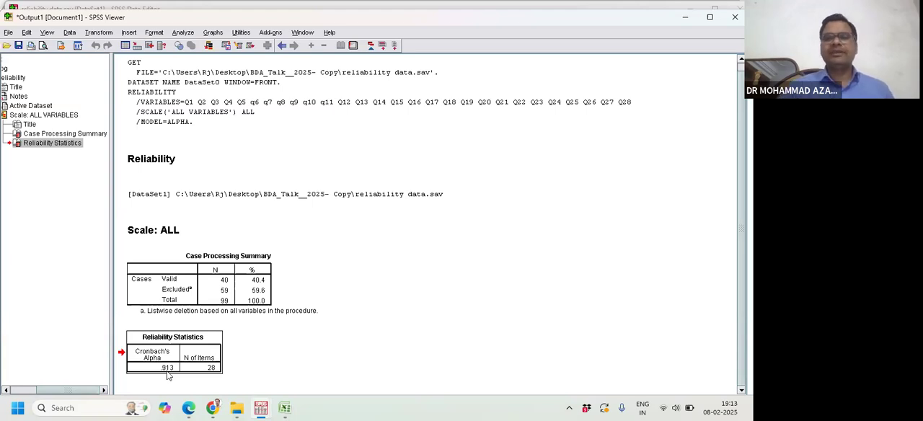
left_click(685, 18)
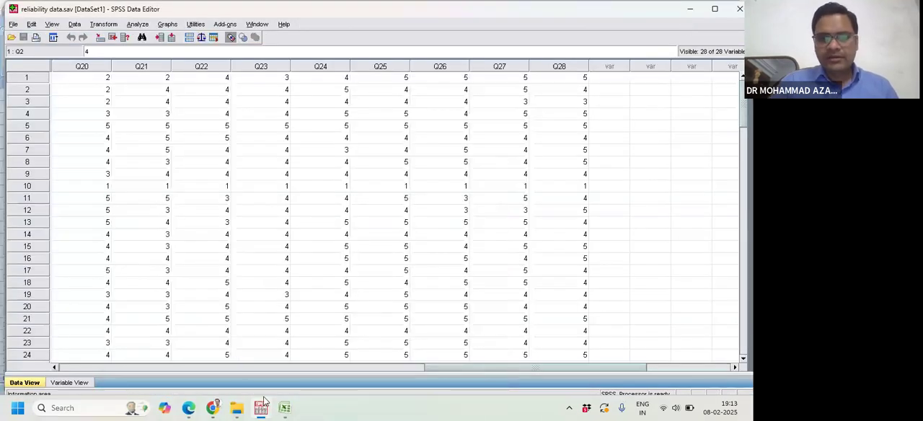
- Switch to the Zoom meeting in Chrome, look through the participant list and close the meeting chat
mouse_move(218, 415)
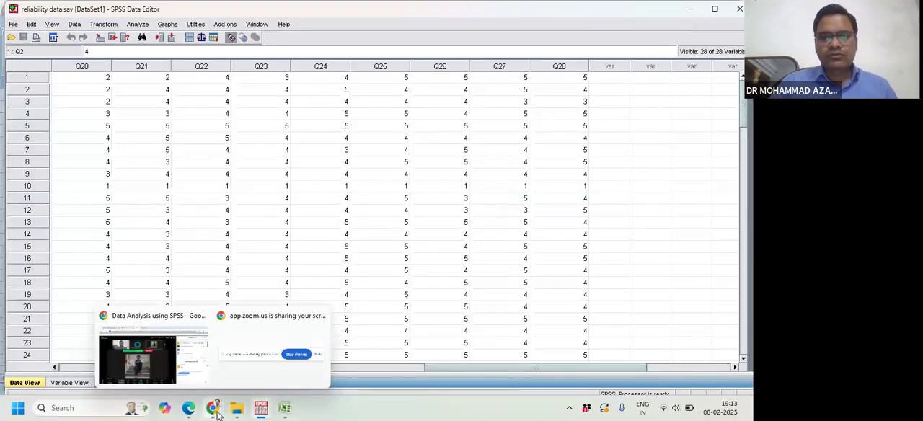
left_click(179, 366)
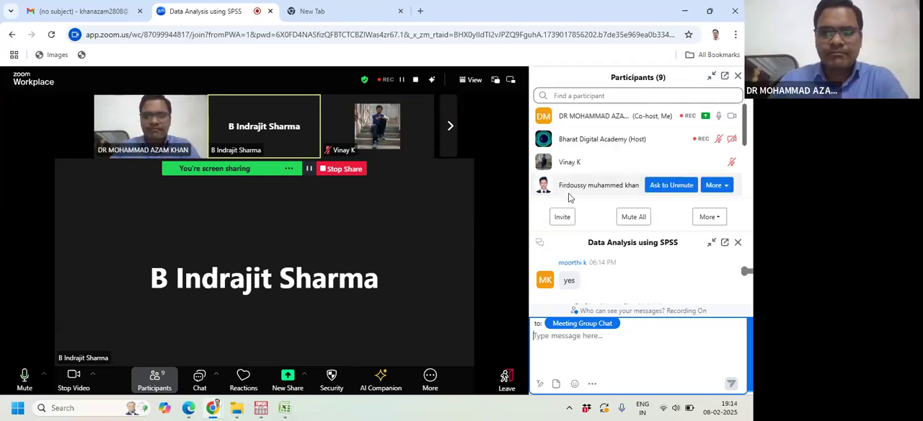
scroll(569, 194, "down", 3)
scroll(569, 193, "down", 1)
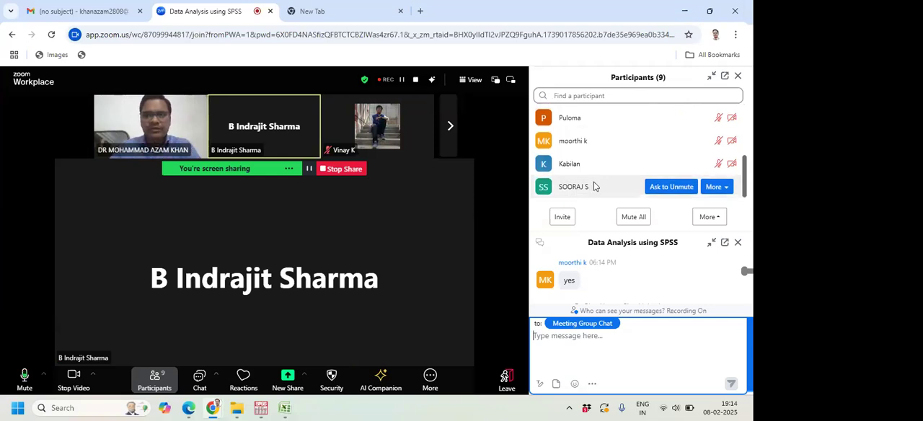
scroll(596, 187, "up", 2)
scroll(594, 179, "down", 2)
left_click(737, 243)
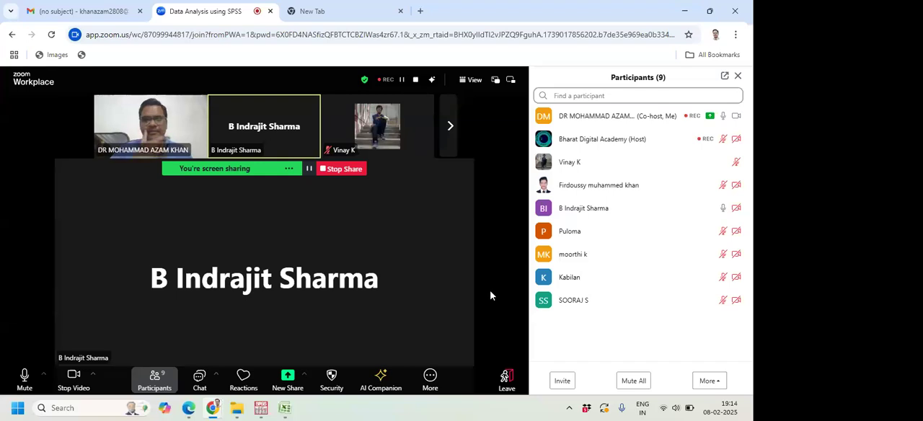